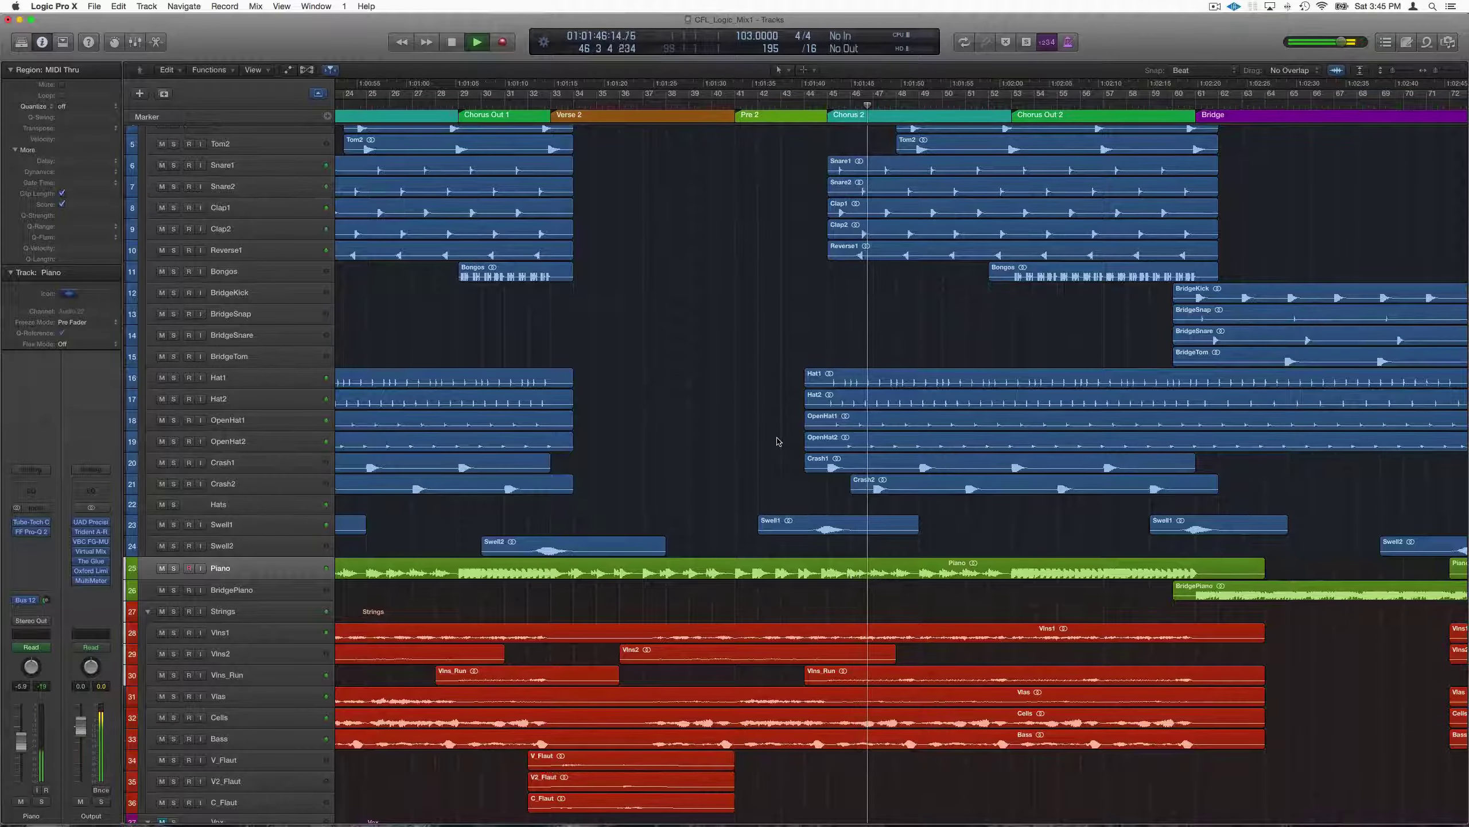
Step: Look over the channel strips in the mixer during playback, close the mixer and stop playback
key(x)
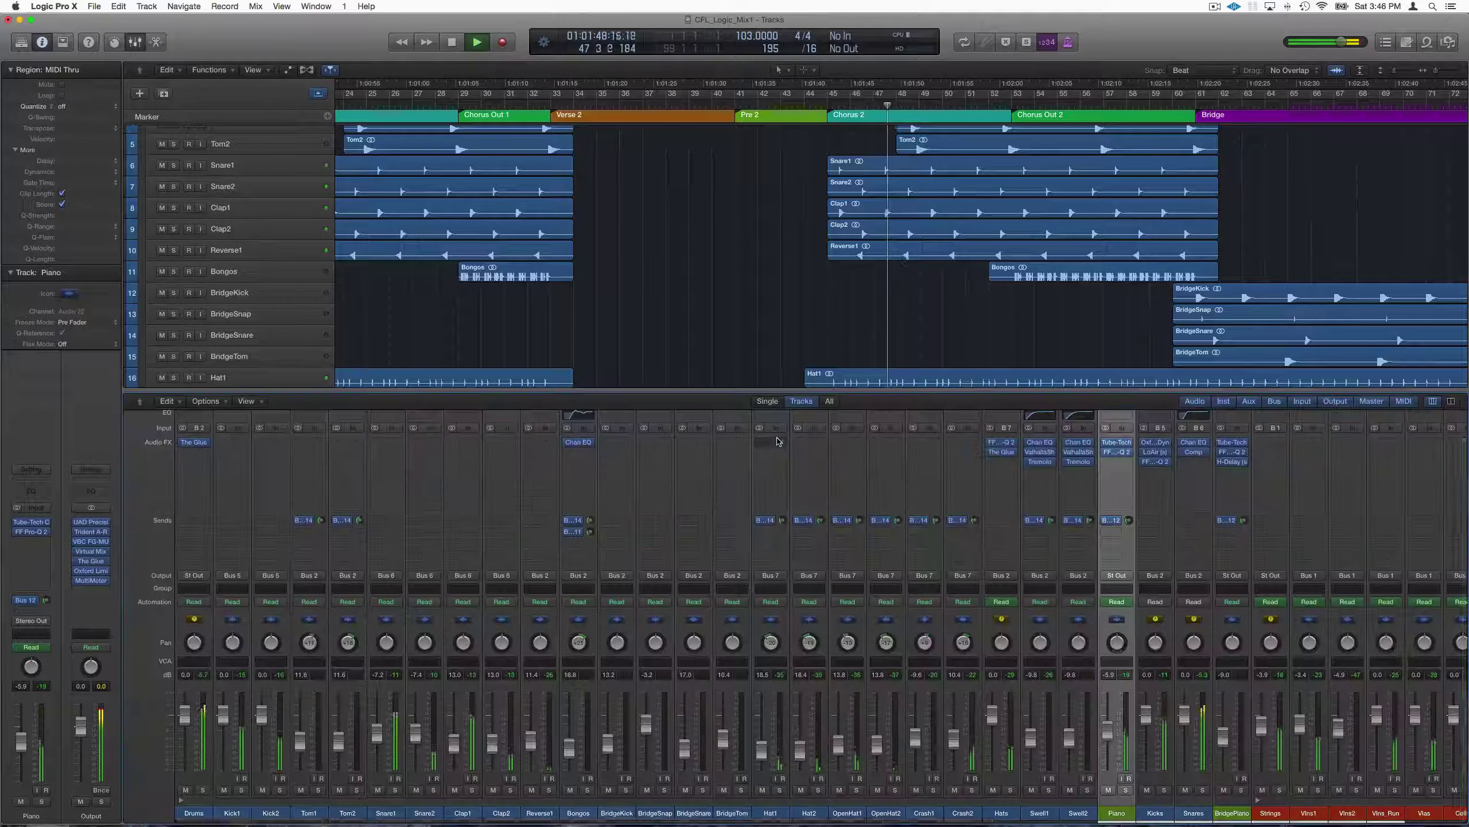
scroll(755, 491, right, 10)
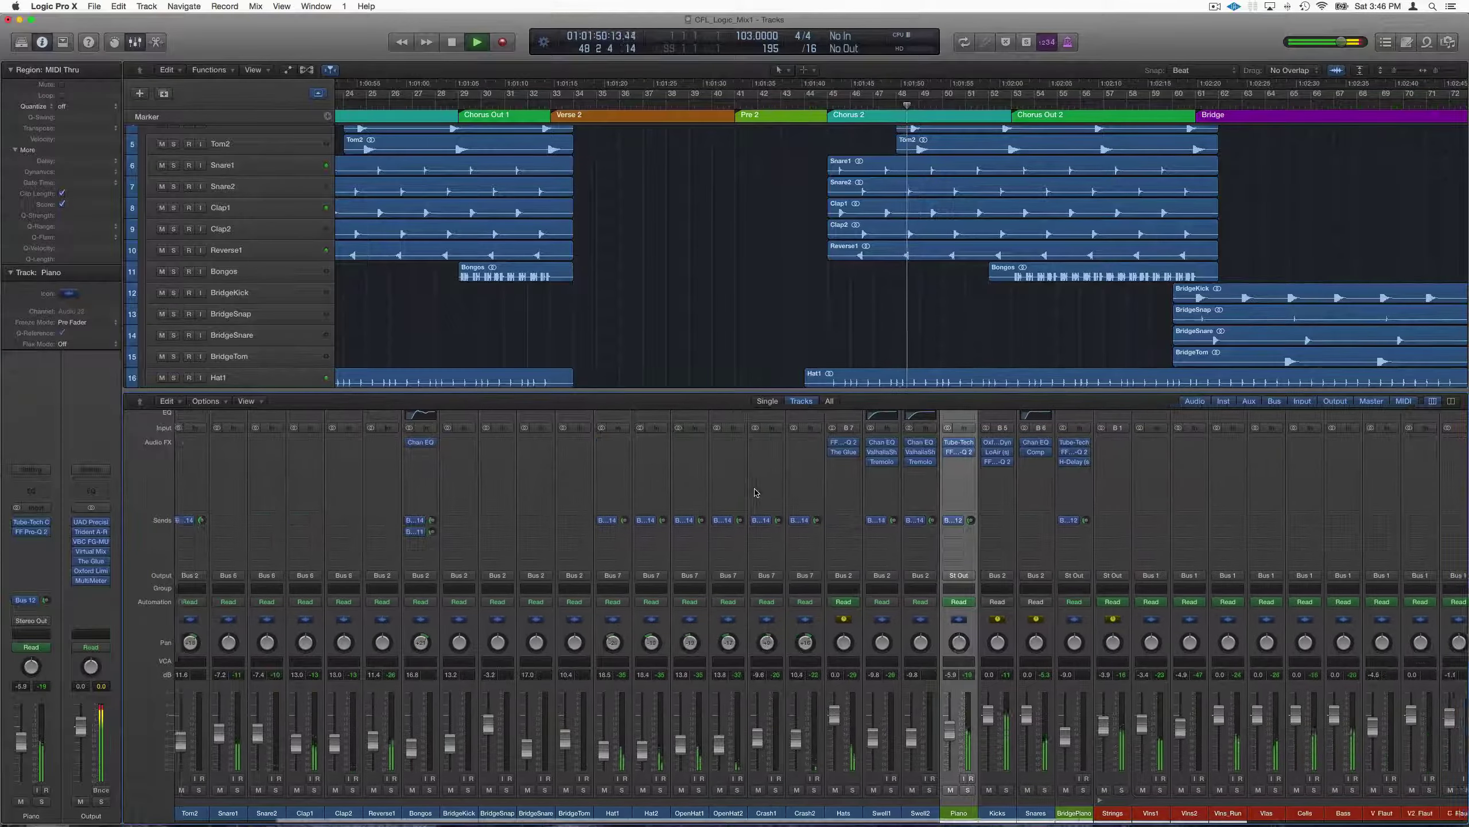
scroll(754, 492, left, 5)
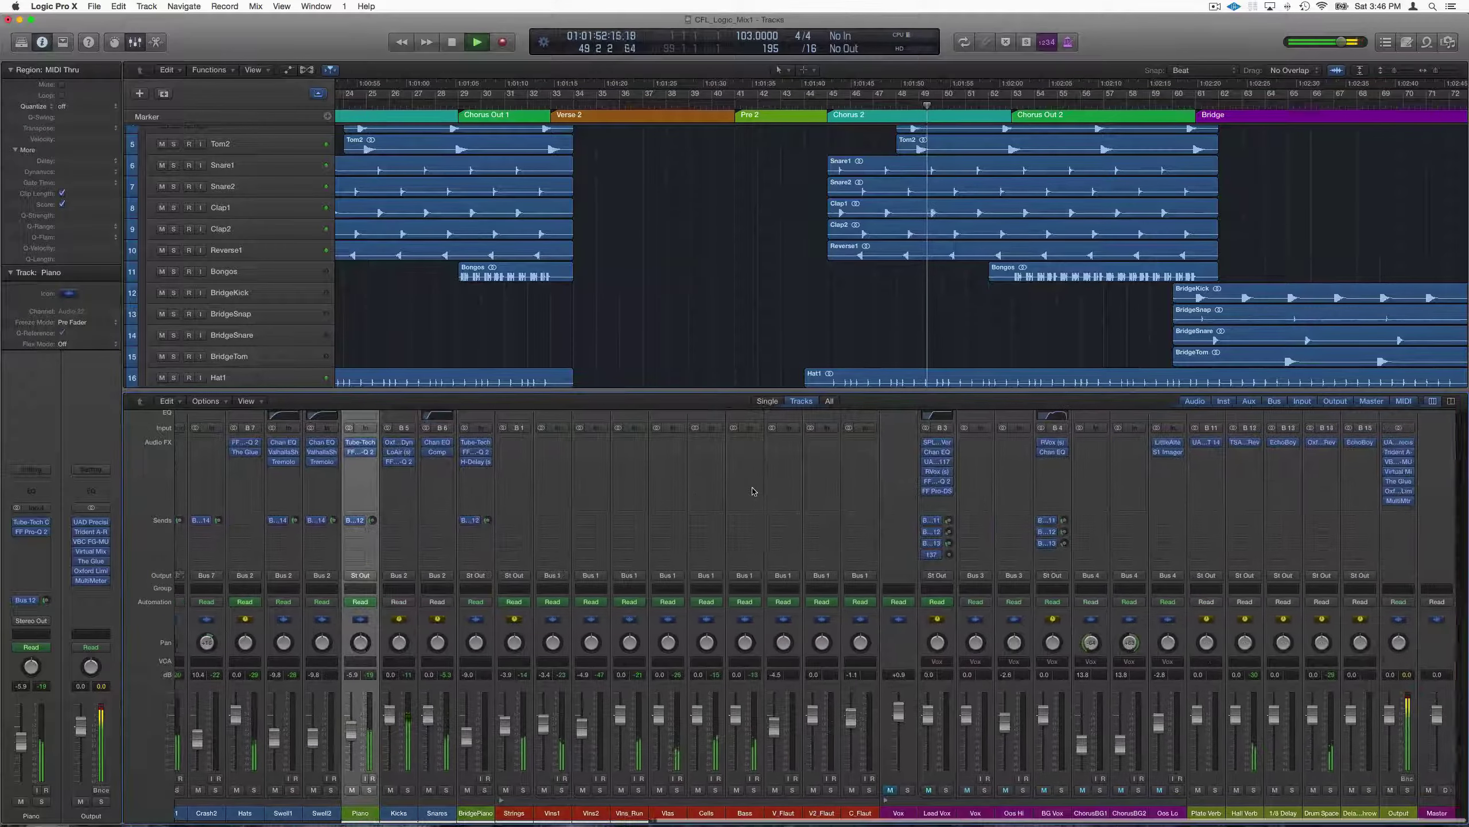
scroll(755, 491, left, 5)
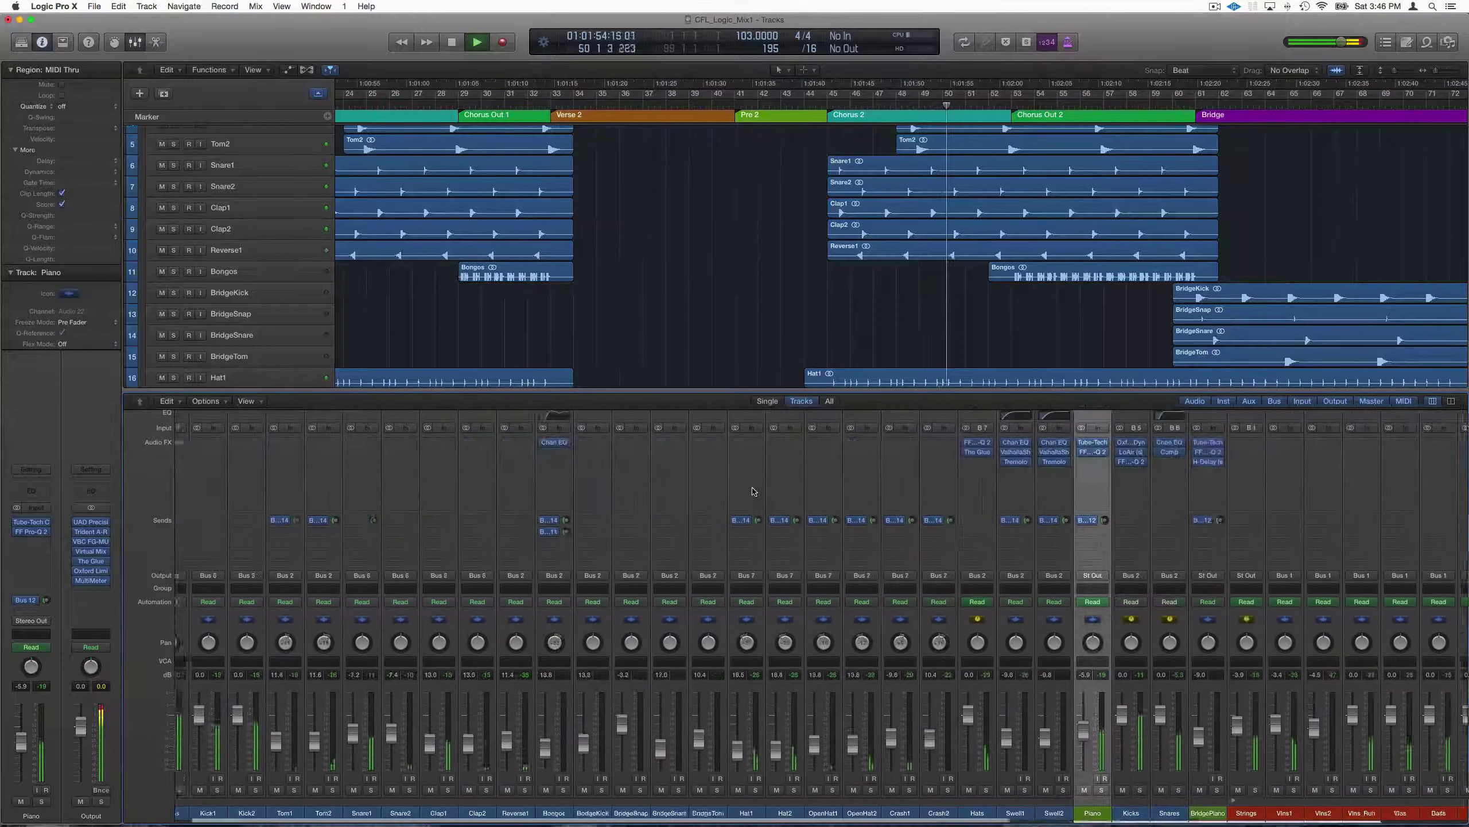
key(x)
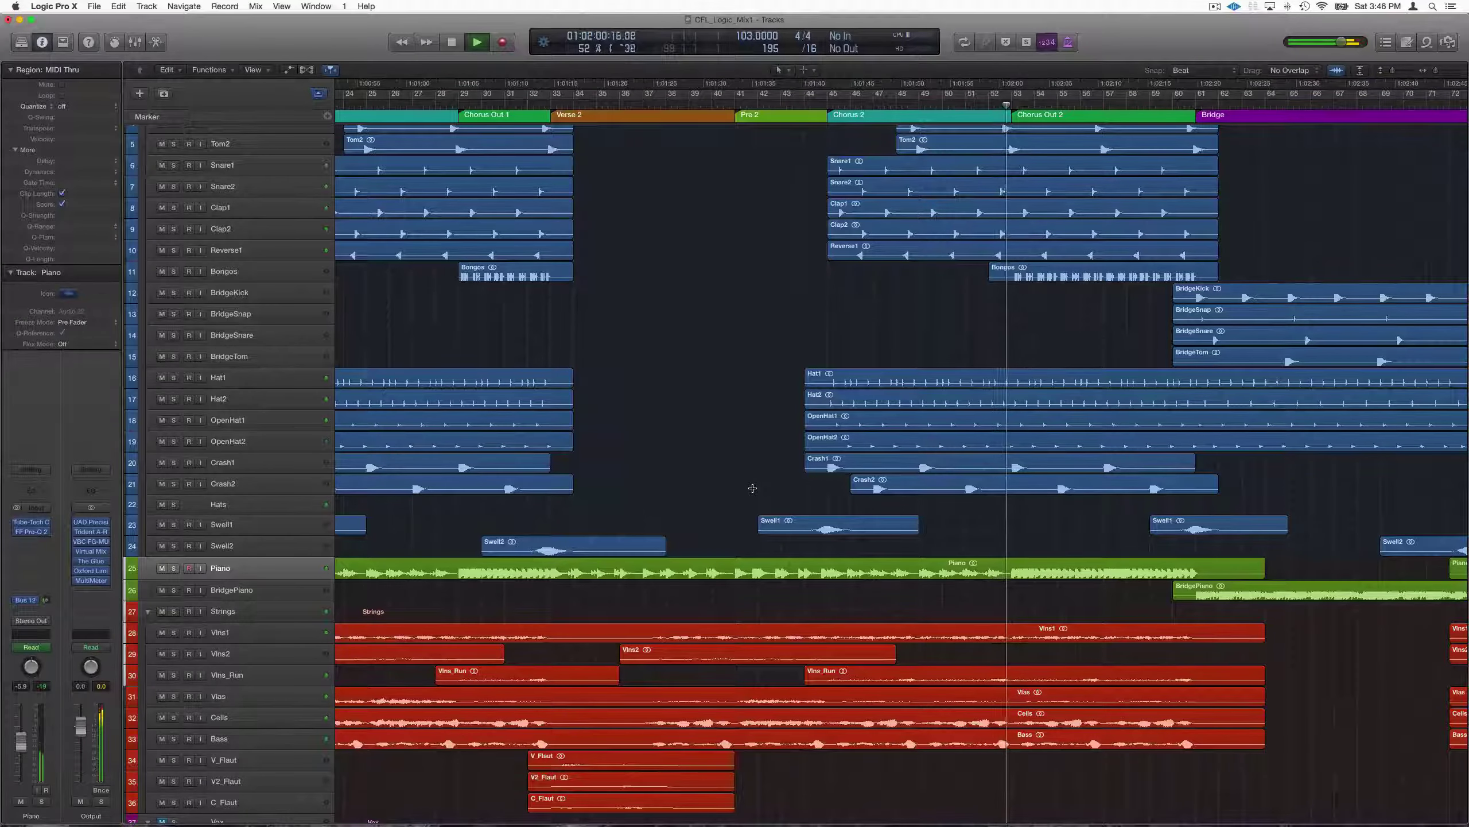
key(space)
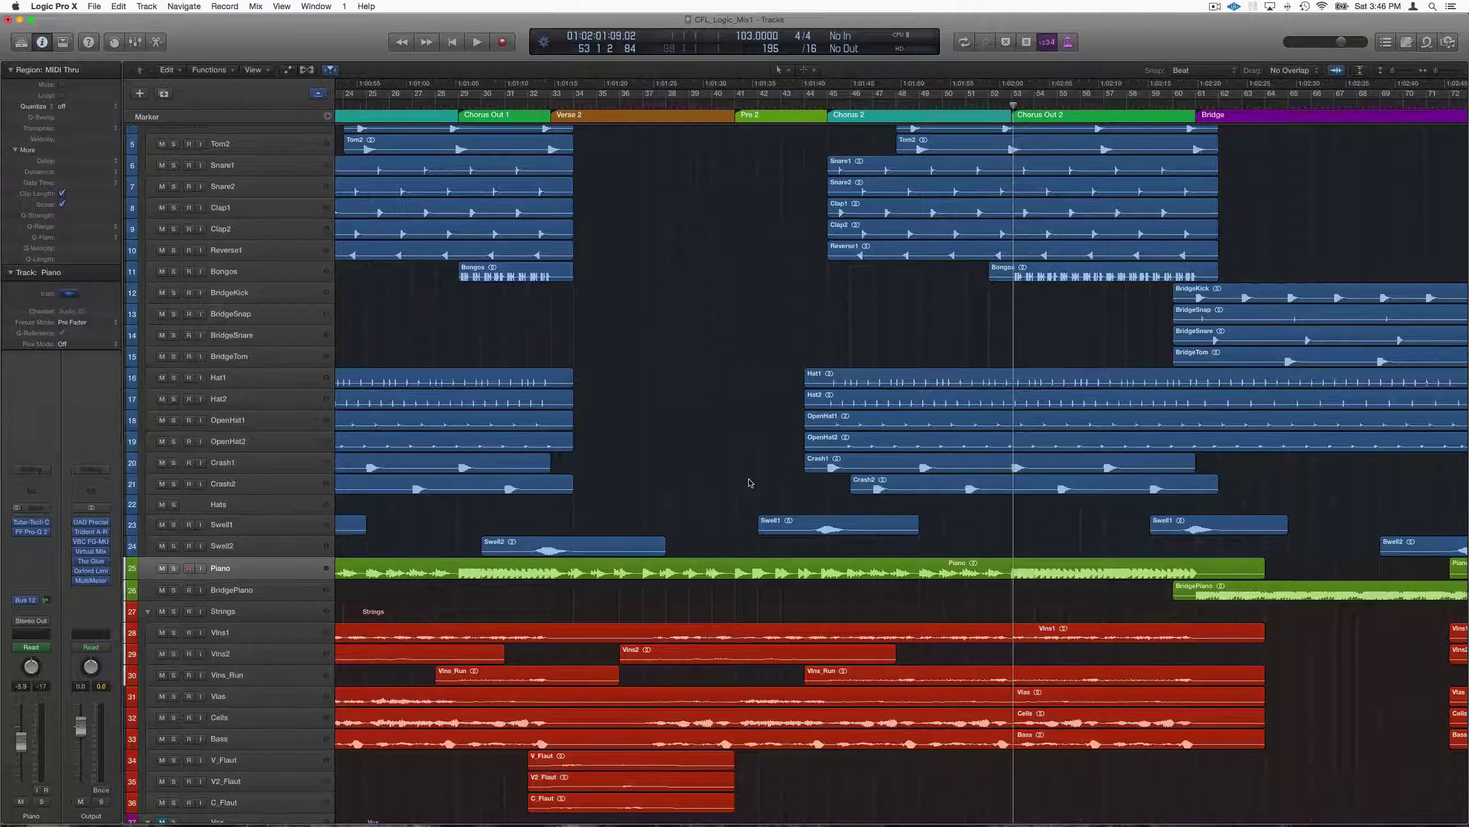
Step: Fit all regions of the song into the Tracks area and clear the selection
key(super+a)
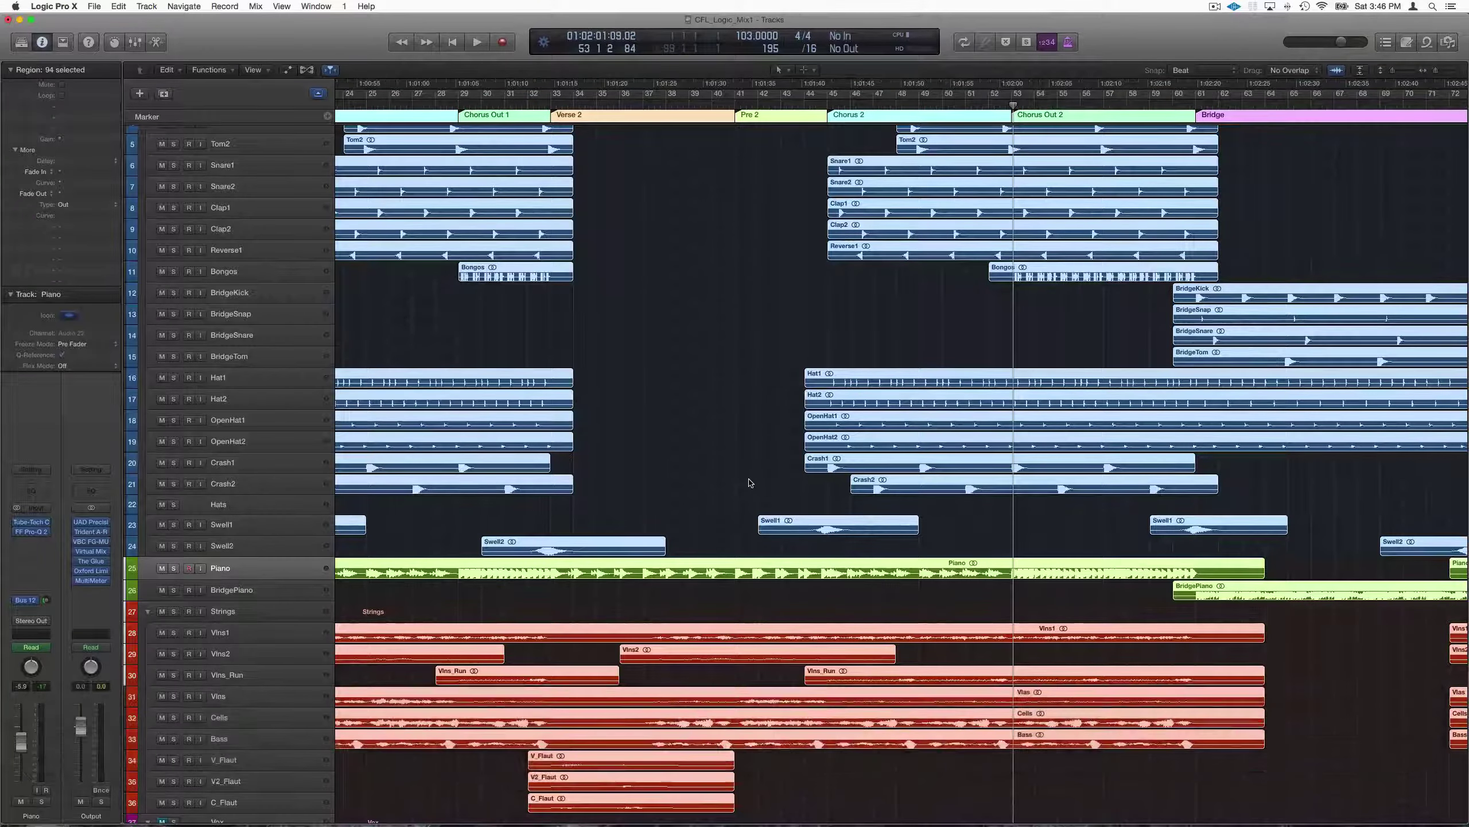
key(z)
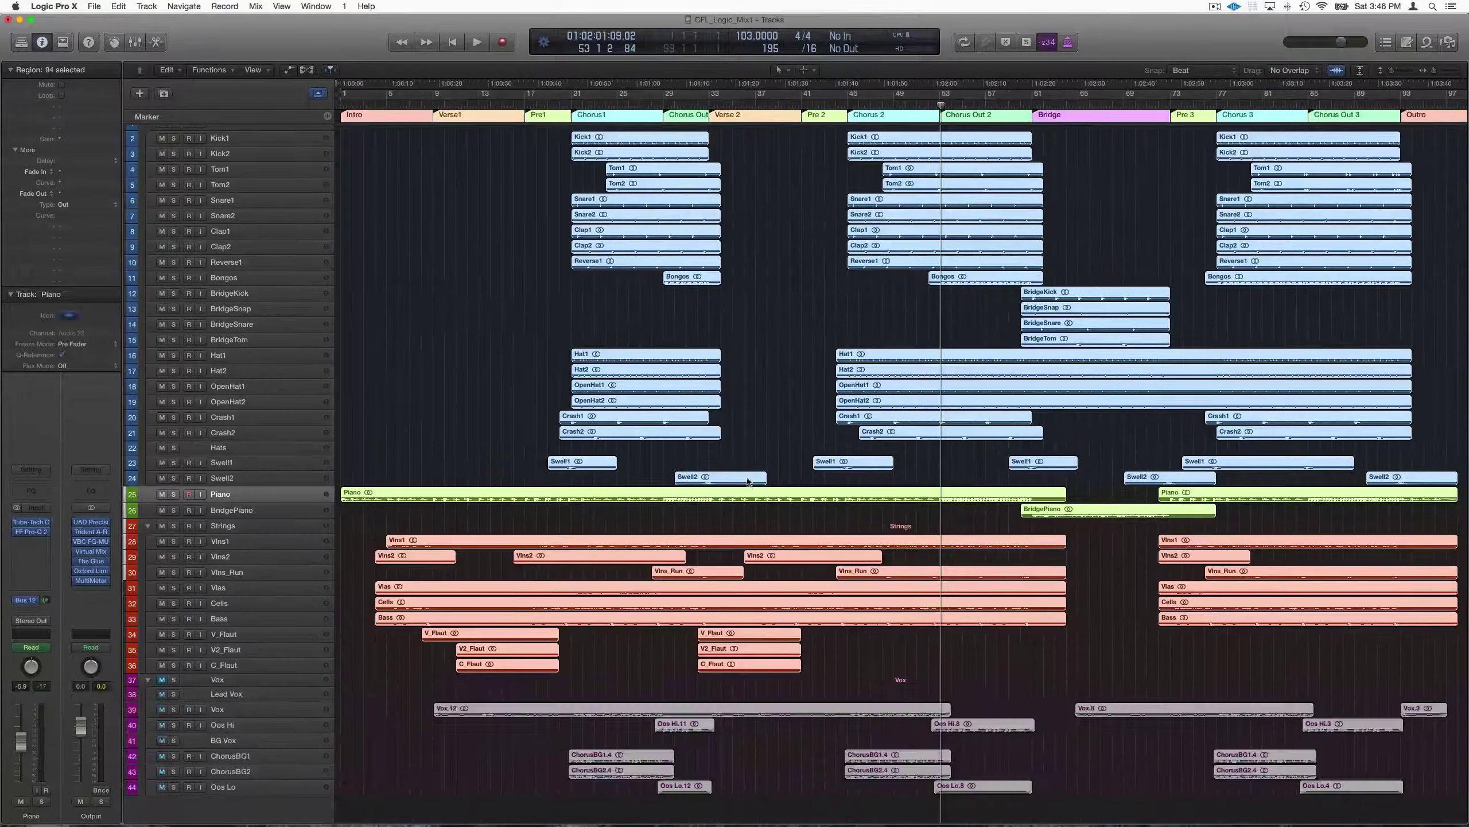
click(753, 427)
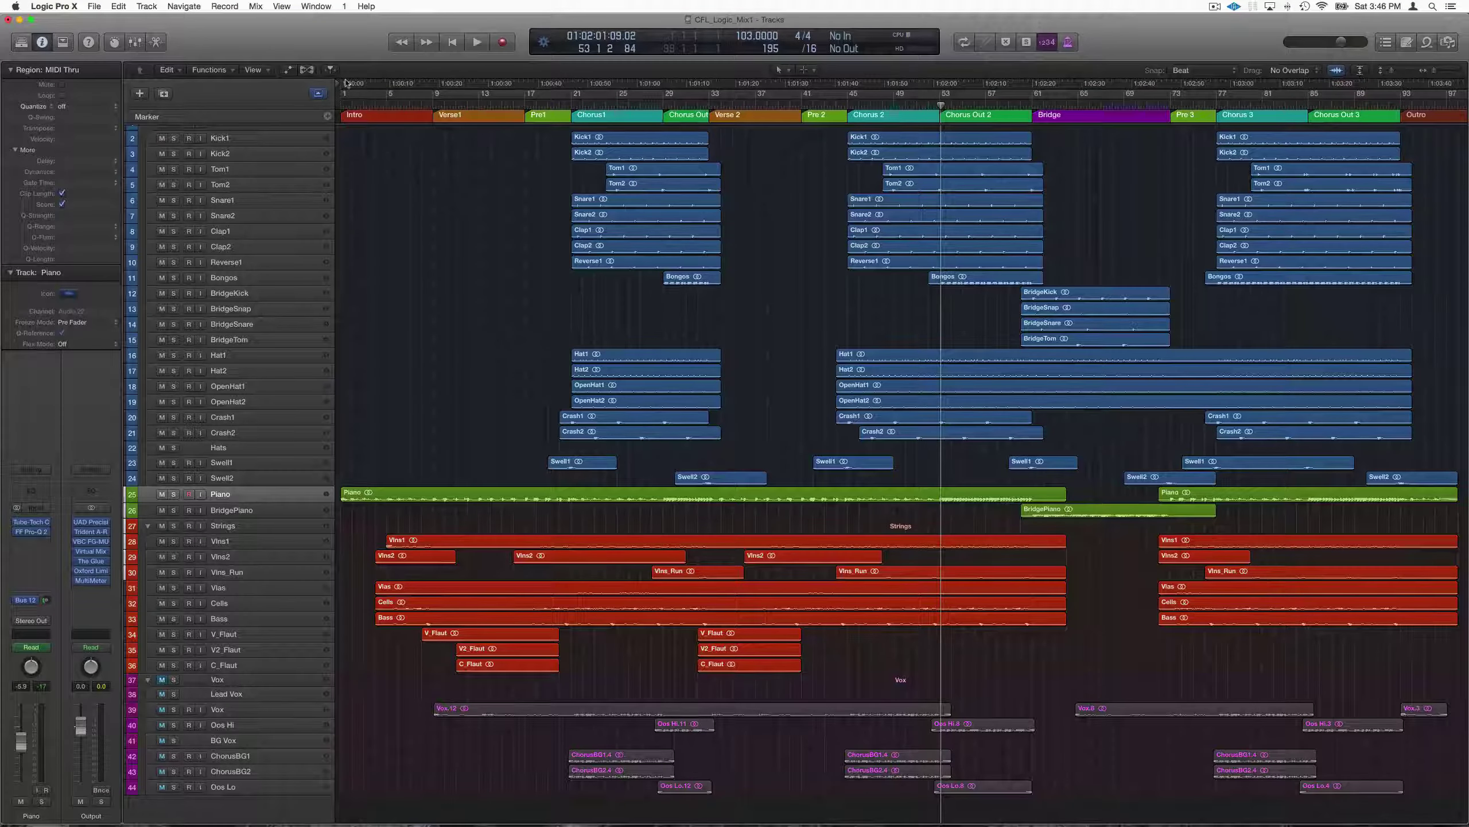
click(254, 70)
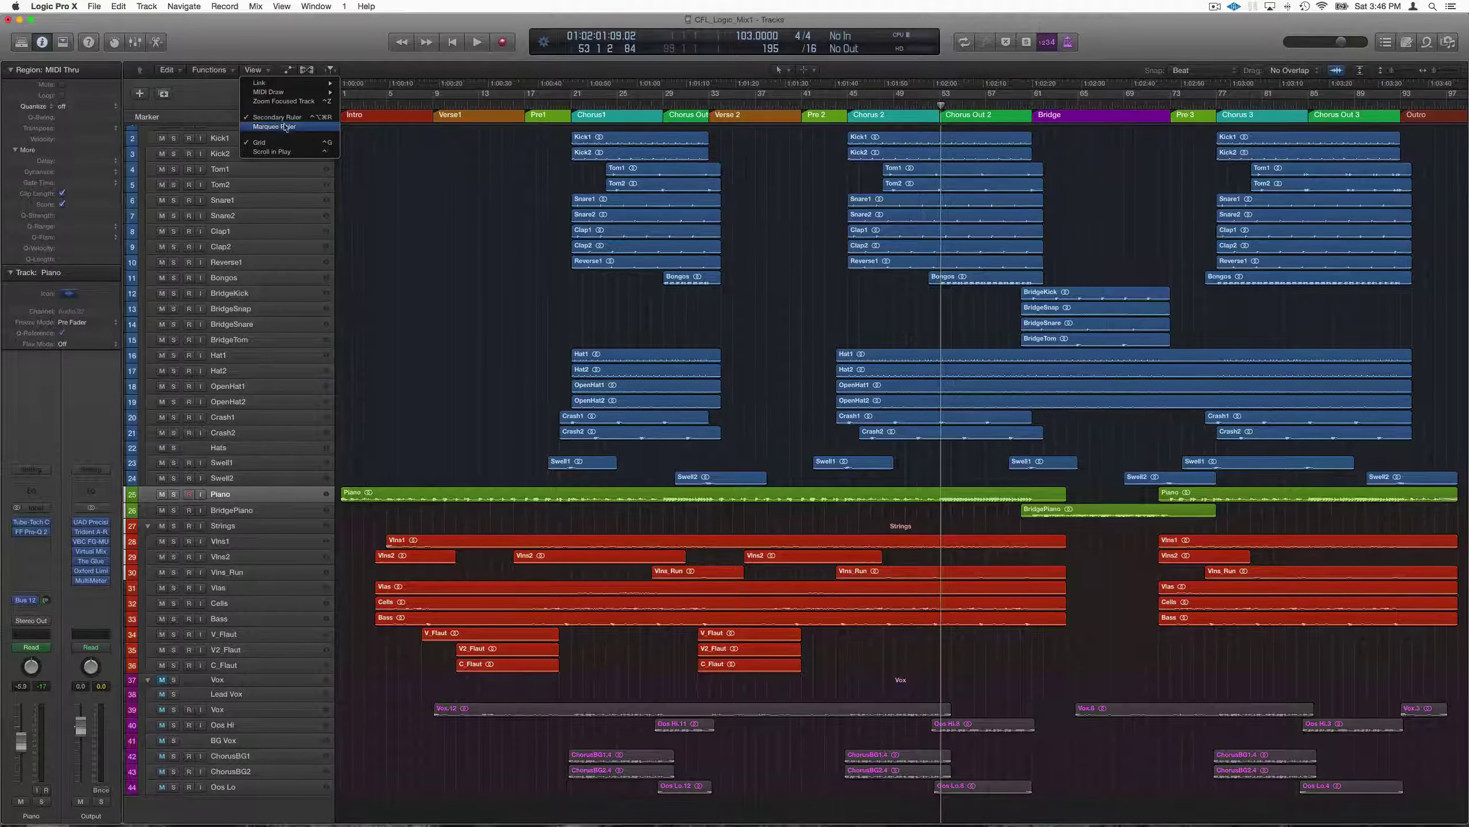
click(358, 151)
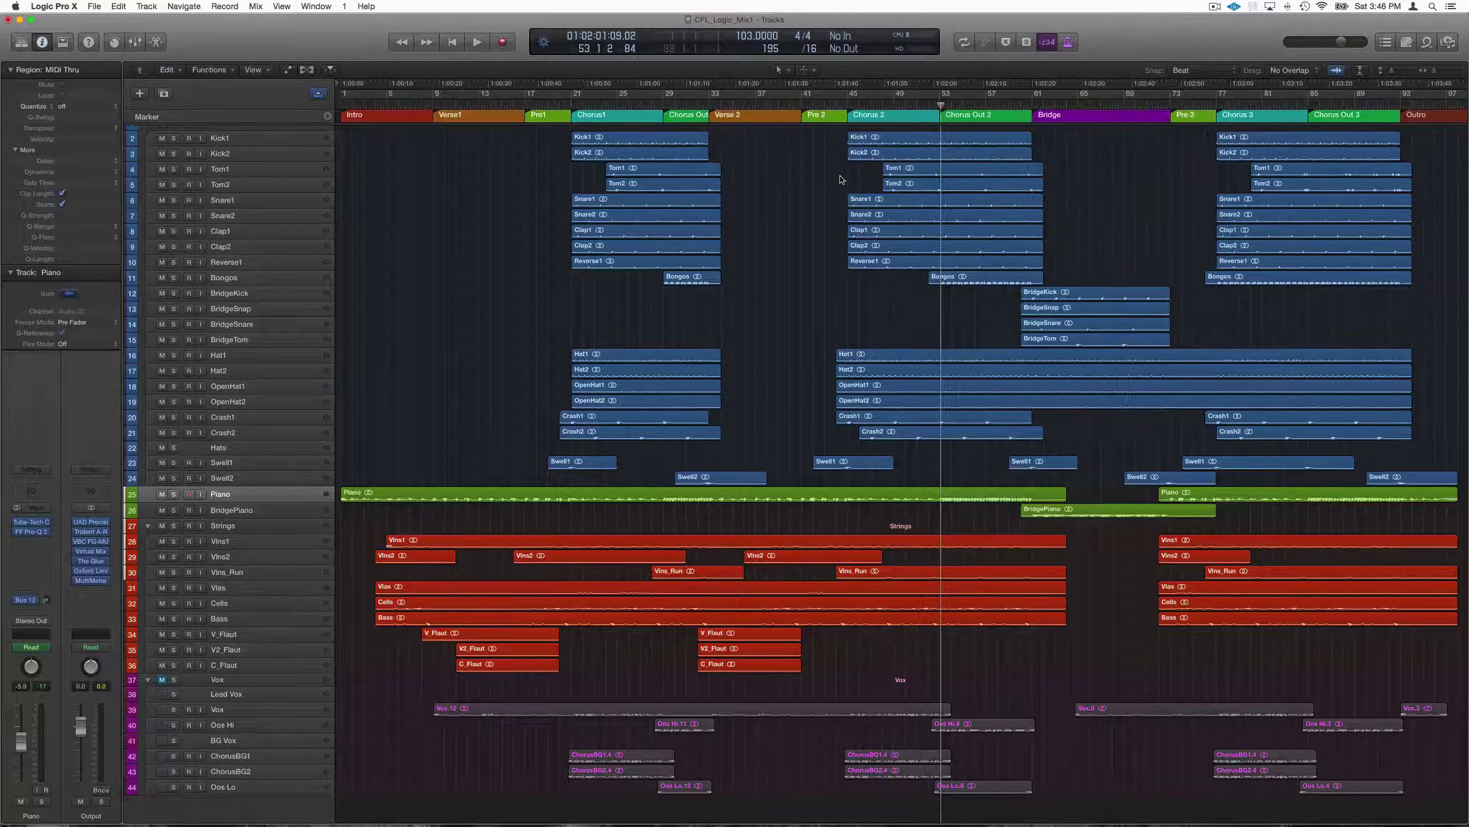
Step: Zoom the timeline horizontally far in around the playhead at Chorus Out 2 and back out to the full song
key(super+Right)
key(super+Right)
key(super+Right)
key(super+Right)
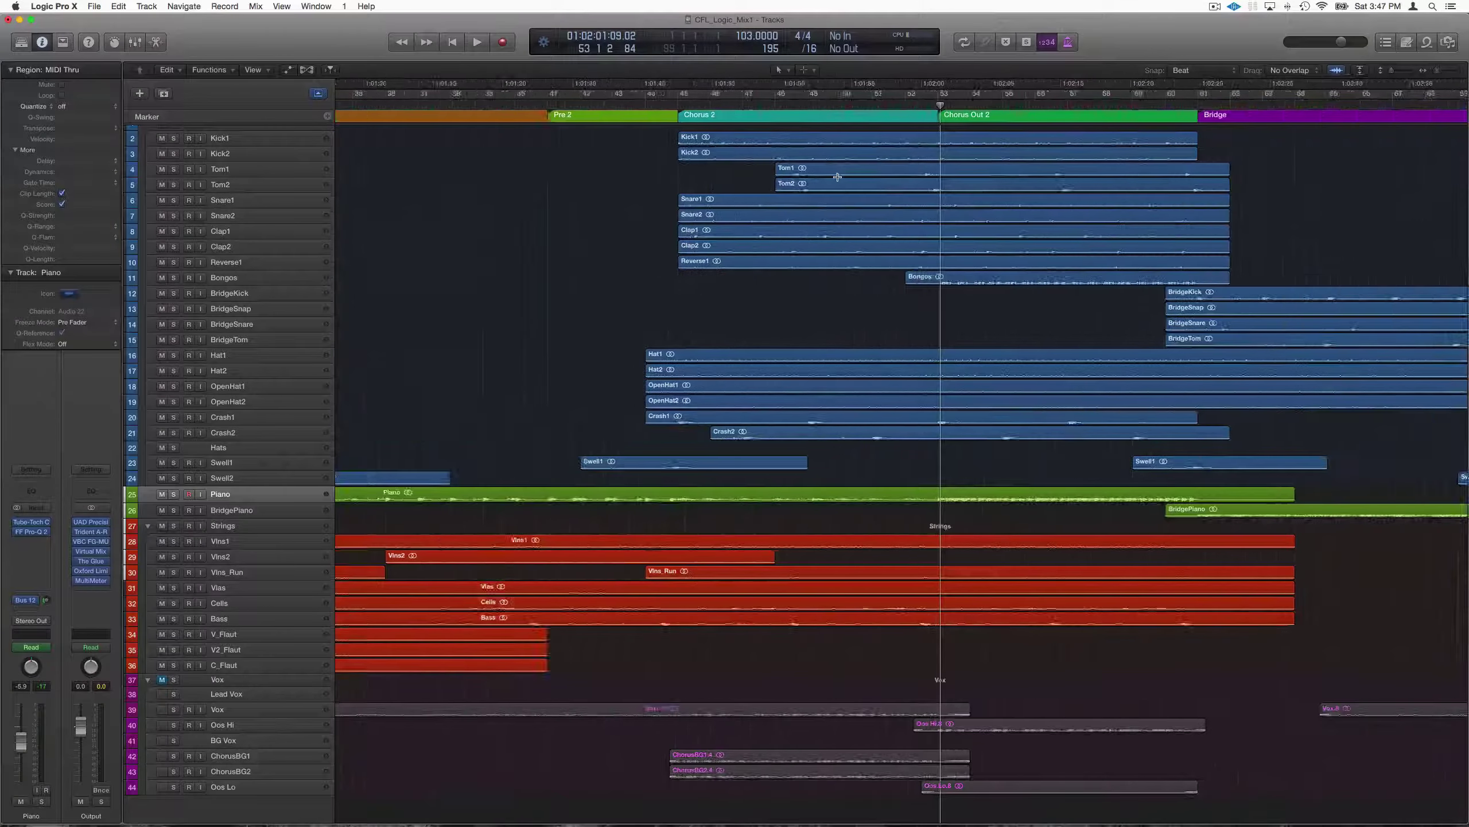
key(super+Right)
key(super+Right)
key(super+Right)
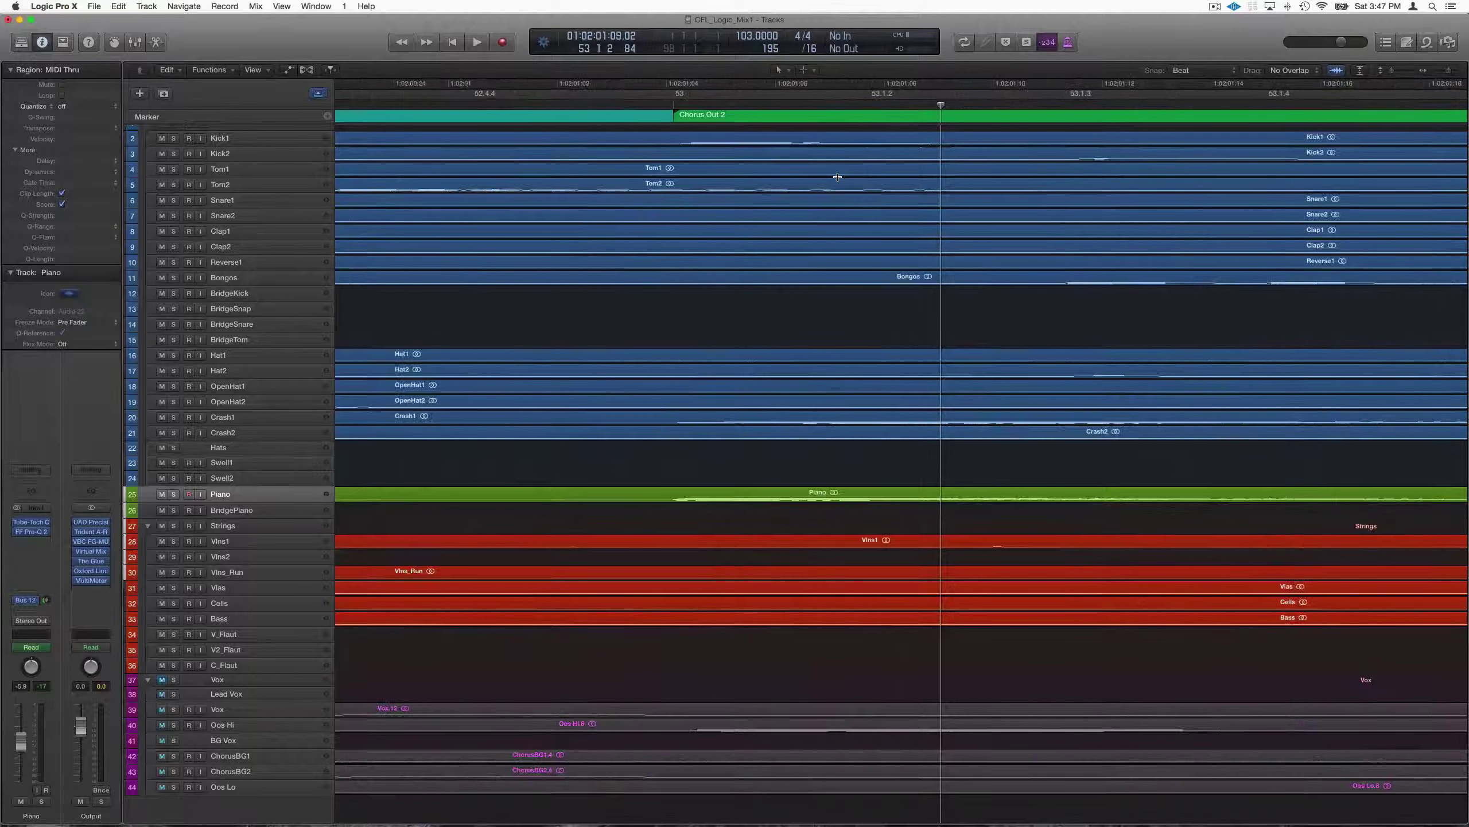
key(super+Left)
key(super+Left)
key(super+Left)
key(super+Left)
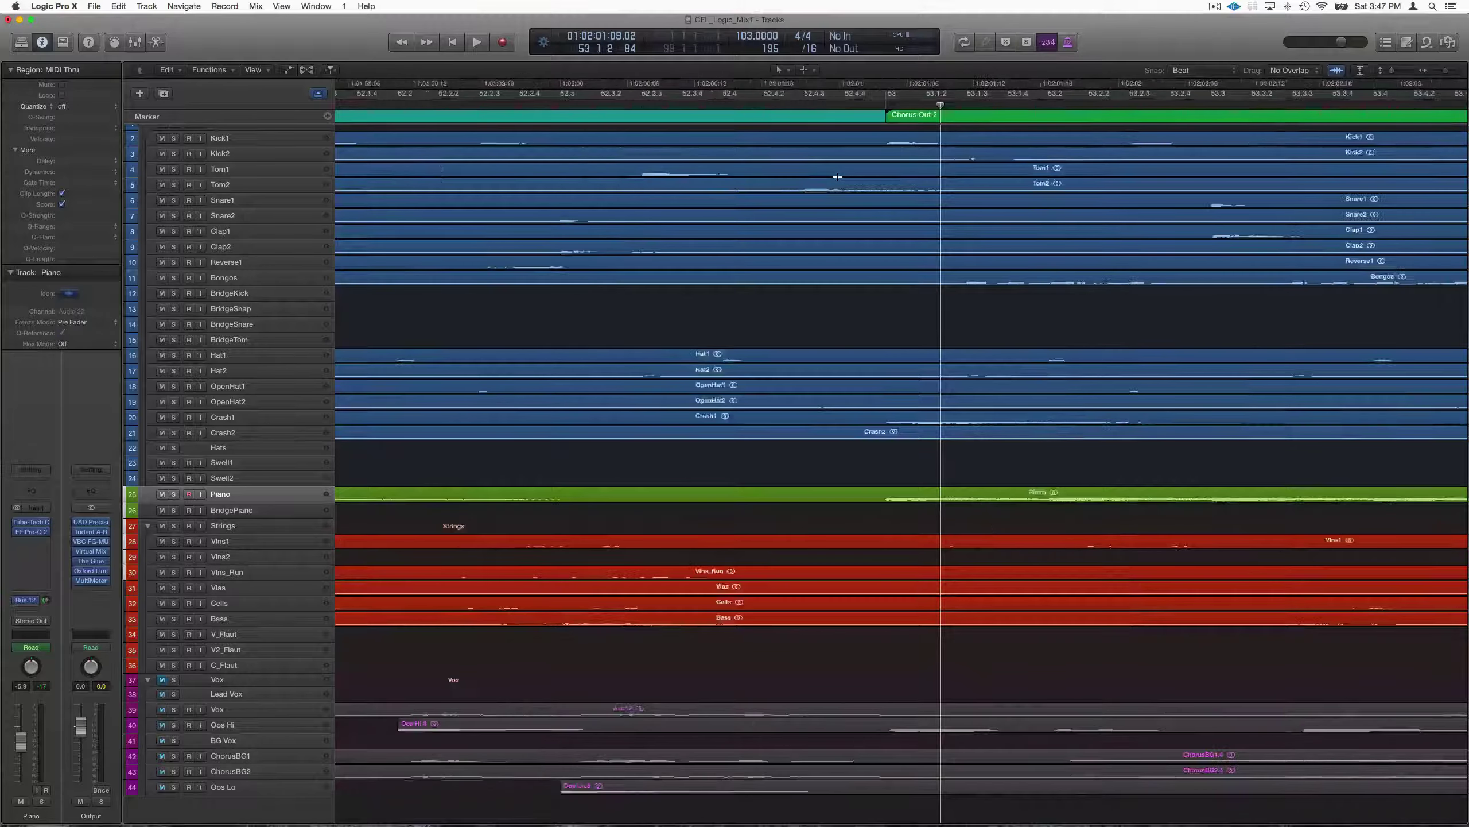
key(super+Left)
key(super+Left)
key(super+Left)
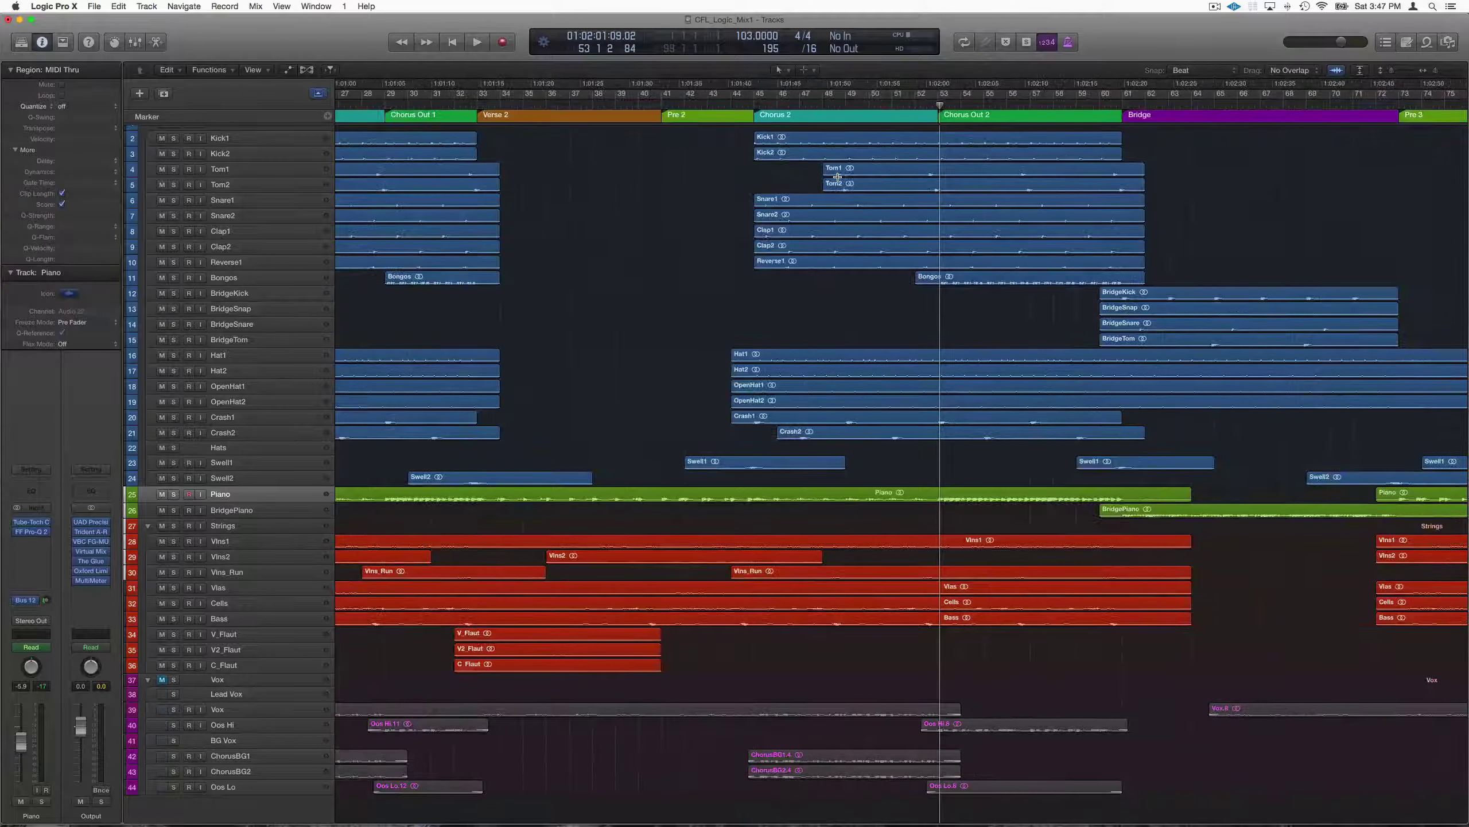
key(super+Left)
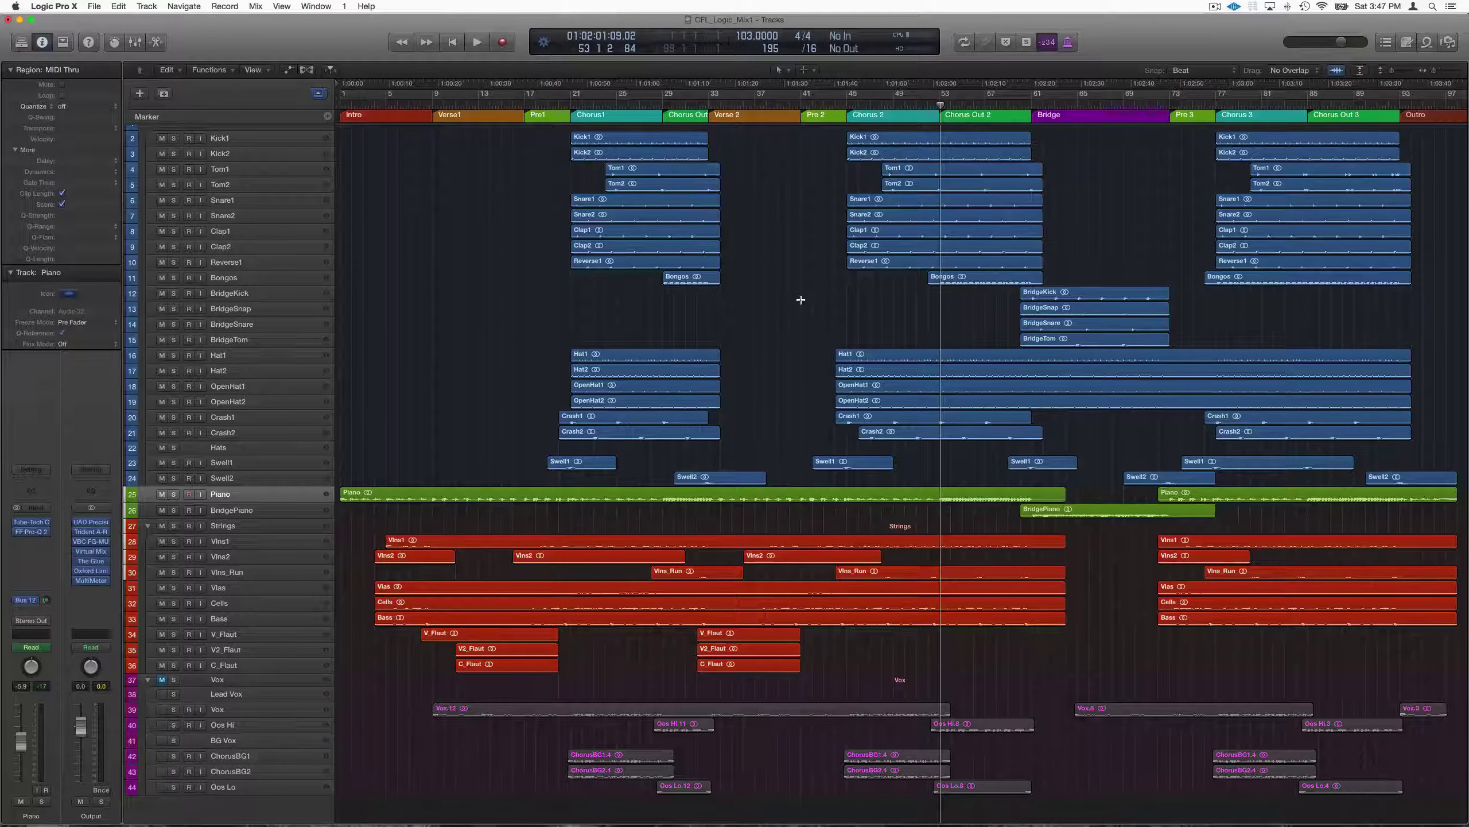
Step: Enlarge the tracks vertically and zoom the timeline in around Chorus 2 and Chorus Out 2 to examine the waveforms
key(super+Down)
key(super+Down)
key(super+Down)
key(super+Down)
key(super+Down)
key(super+Down)
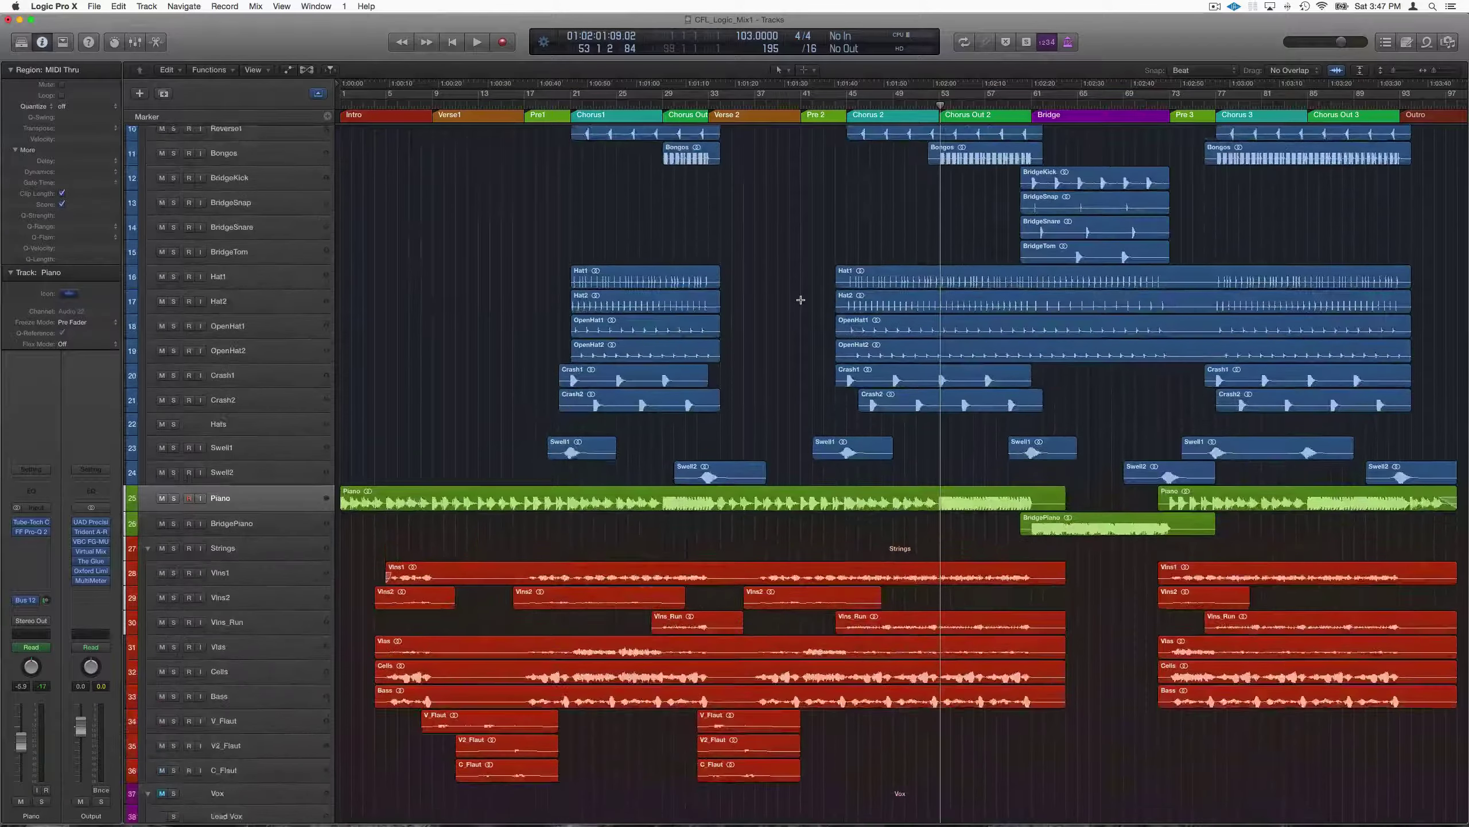
key(super+Right)
key(super+Right)
key(super+Right)
key(super+Right)
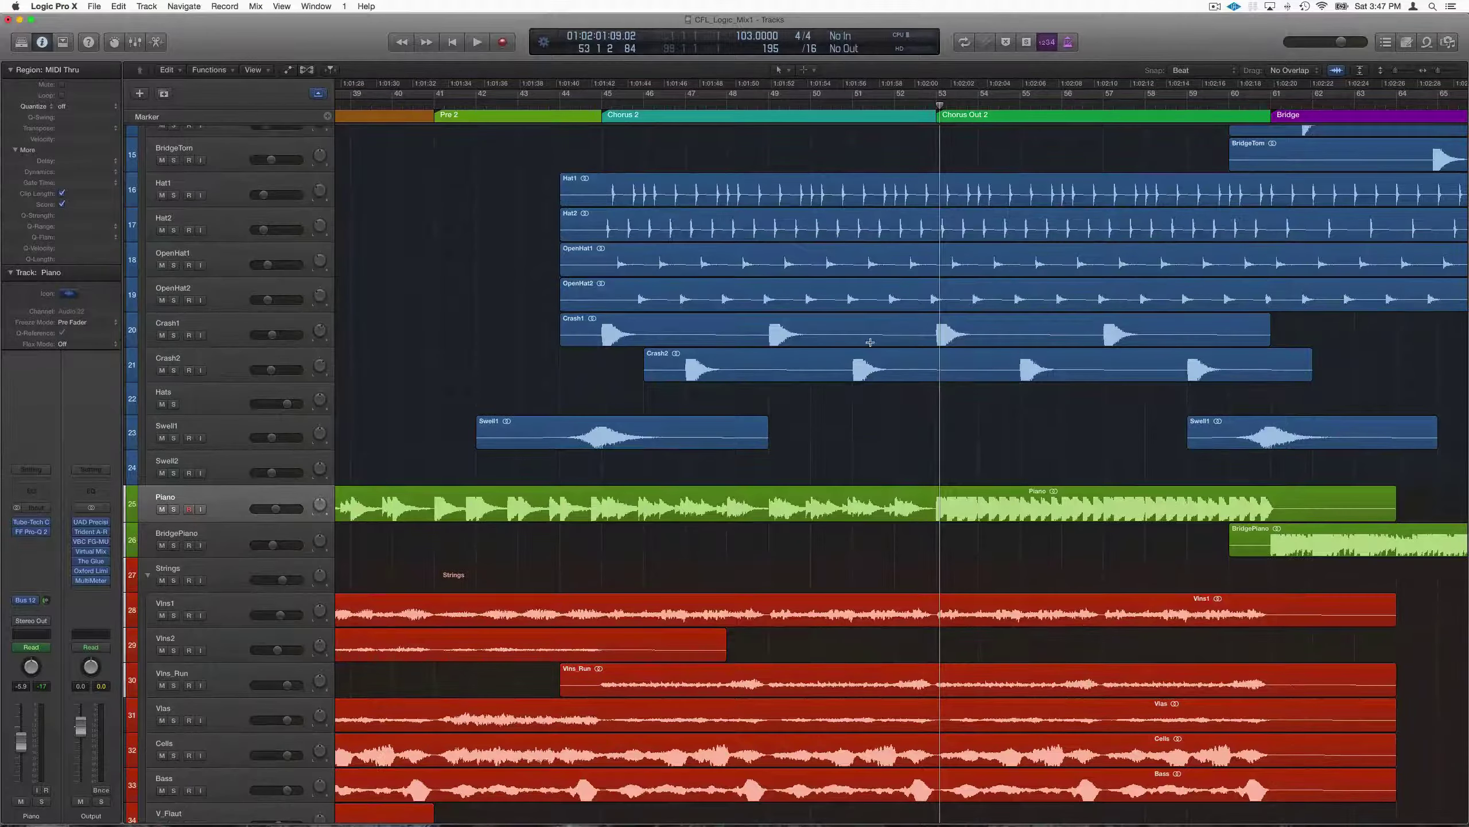
Step: Delete the silent tails of the string regions just after the Bridge begins, from Vlns1 down to Bass, without erasing the automation data
scroll(1220, 505, down, 5)
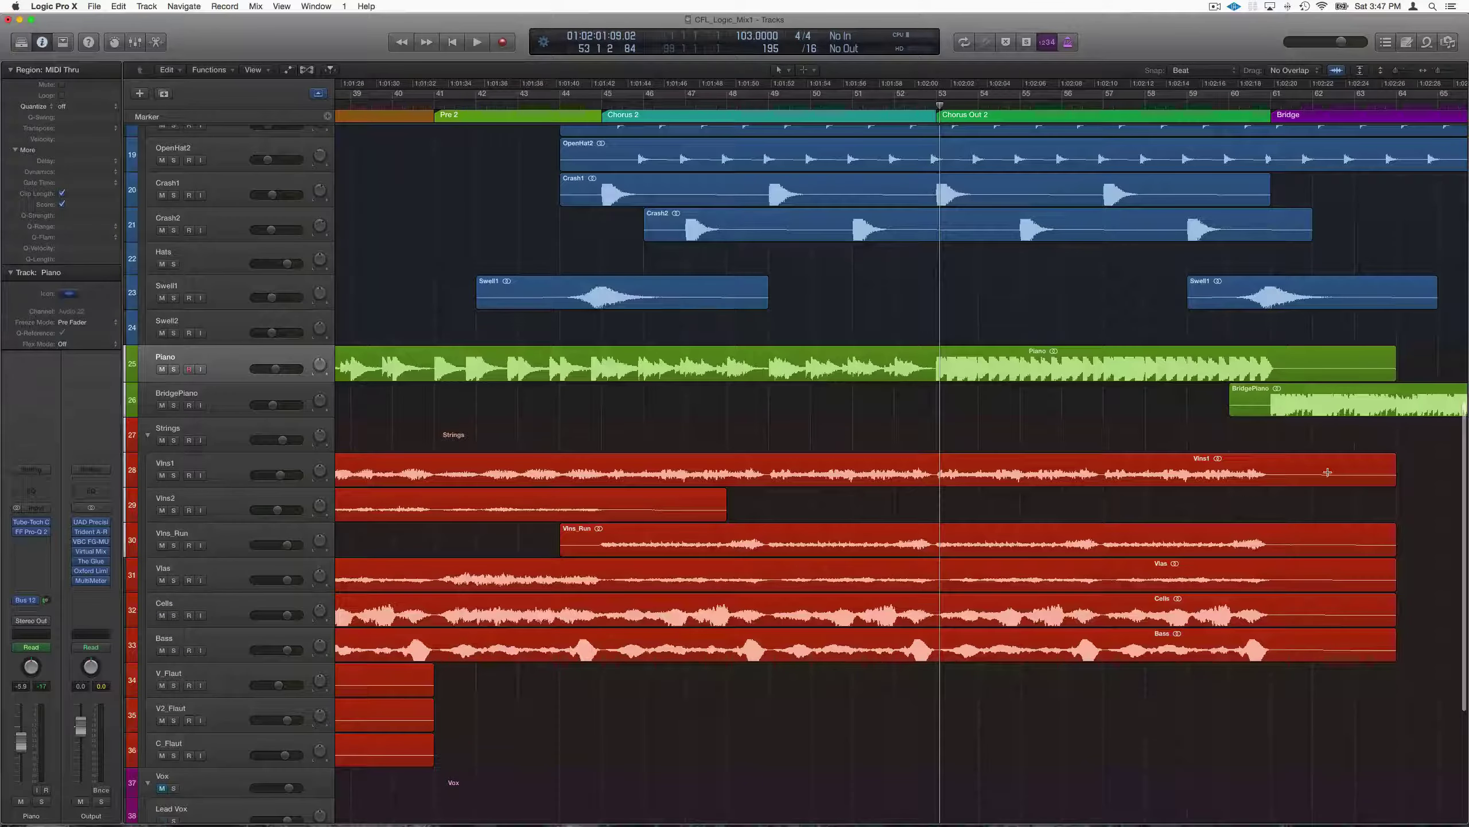
scroll(1414, 461, right, 1)
drag(1404, 462, 1285, 647)
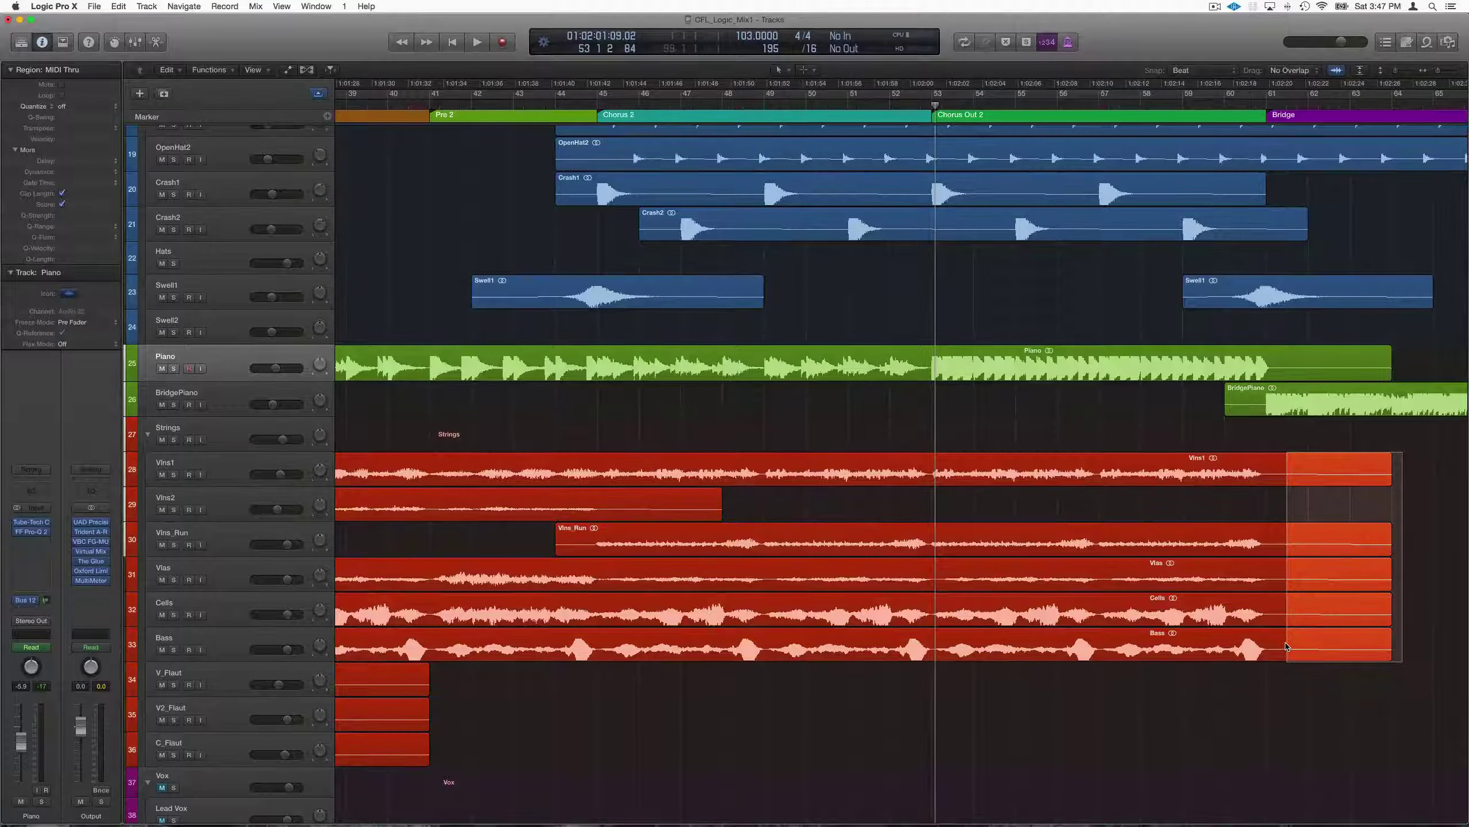
key(Delete)
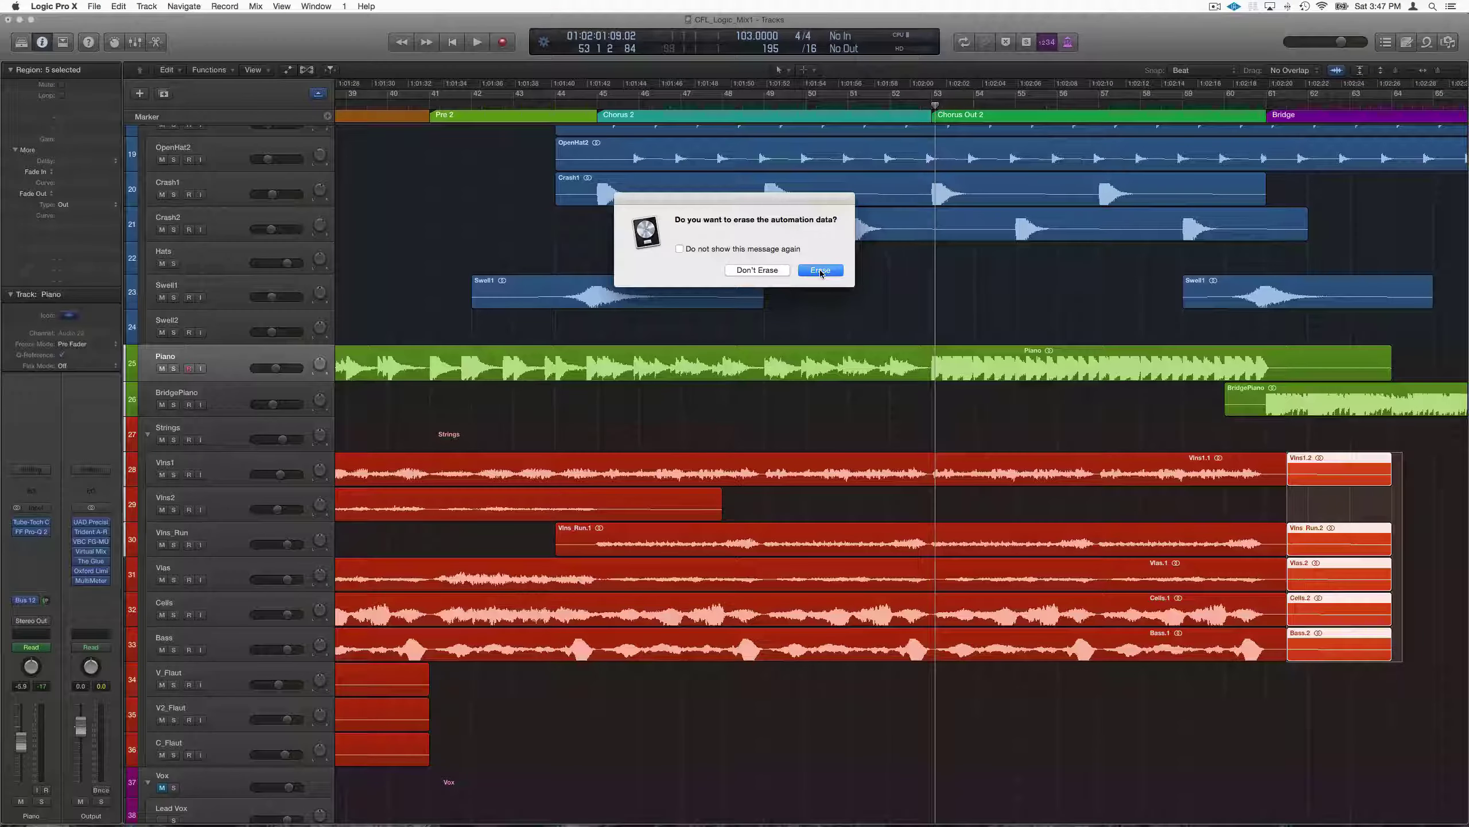
click(754, 271)
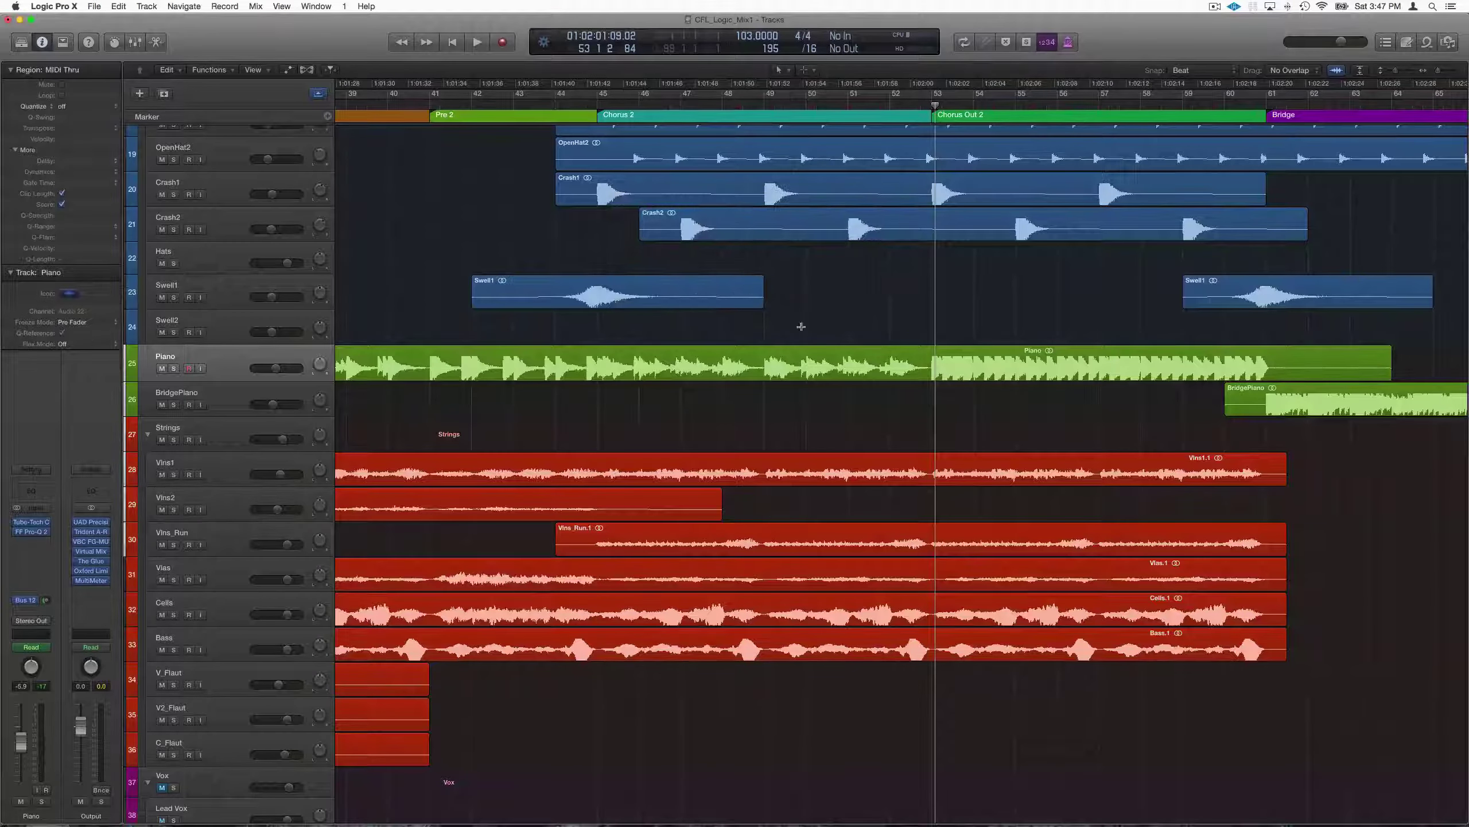
Step: Undo the deletion and splitting of the string region tails and clear the marquee selection
key(super+z)
key(super+z)
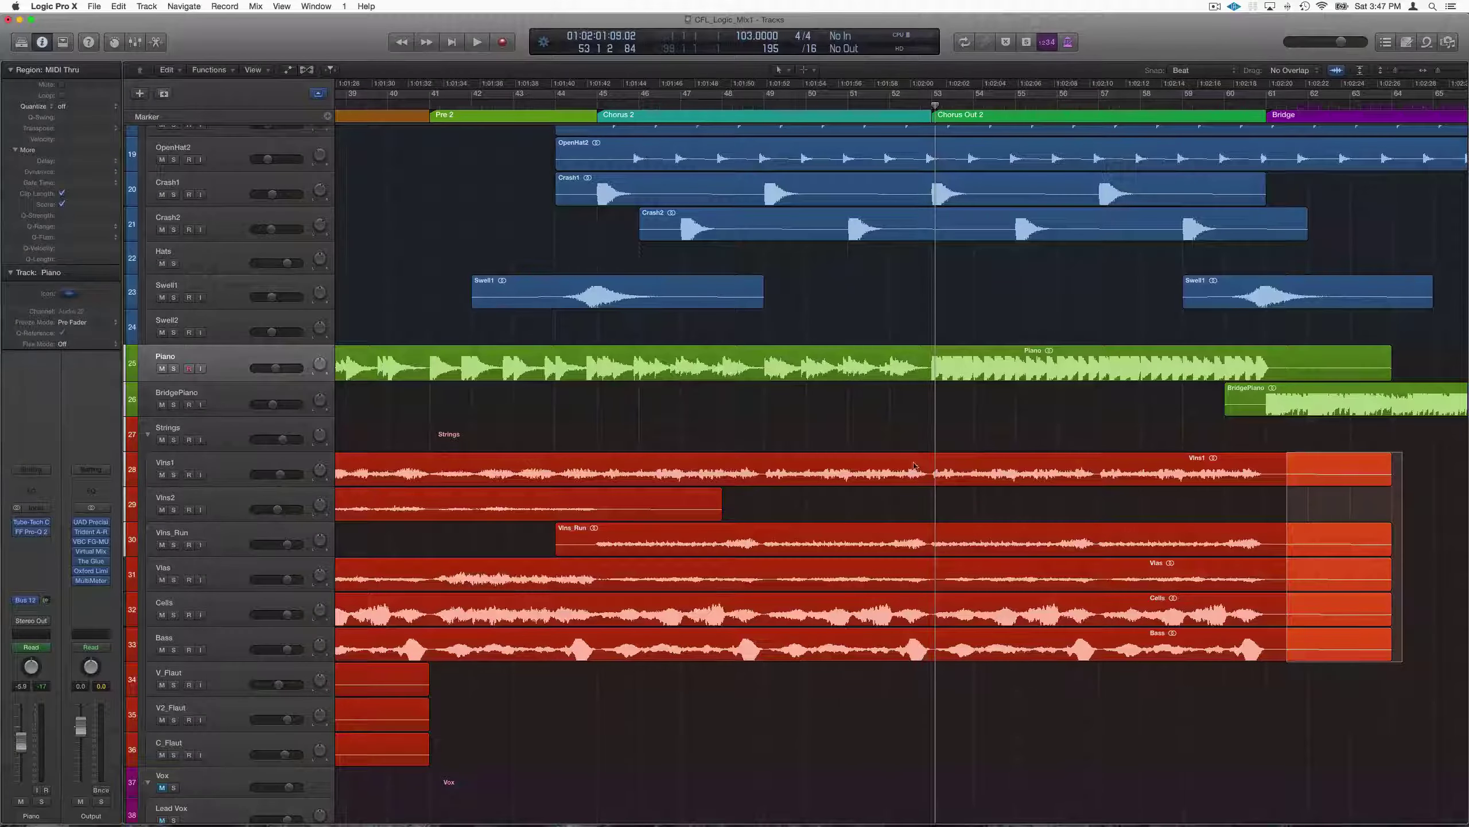
click(813, 426)
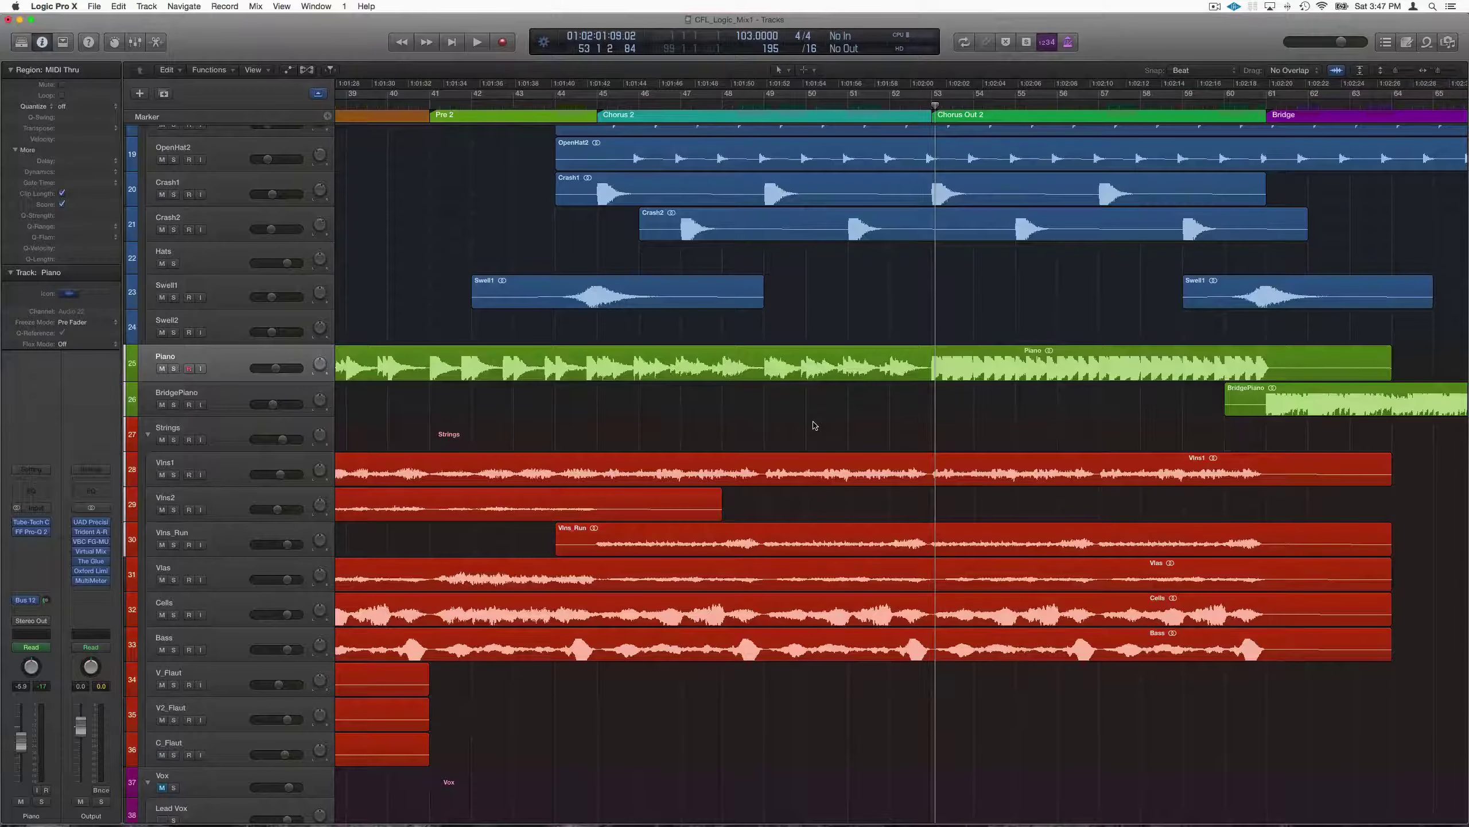
Step: Fit the entire arrangement back into the Tracks area and deselect all regions
key(super+a)
key(z)
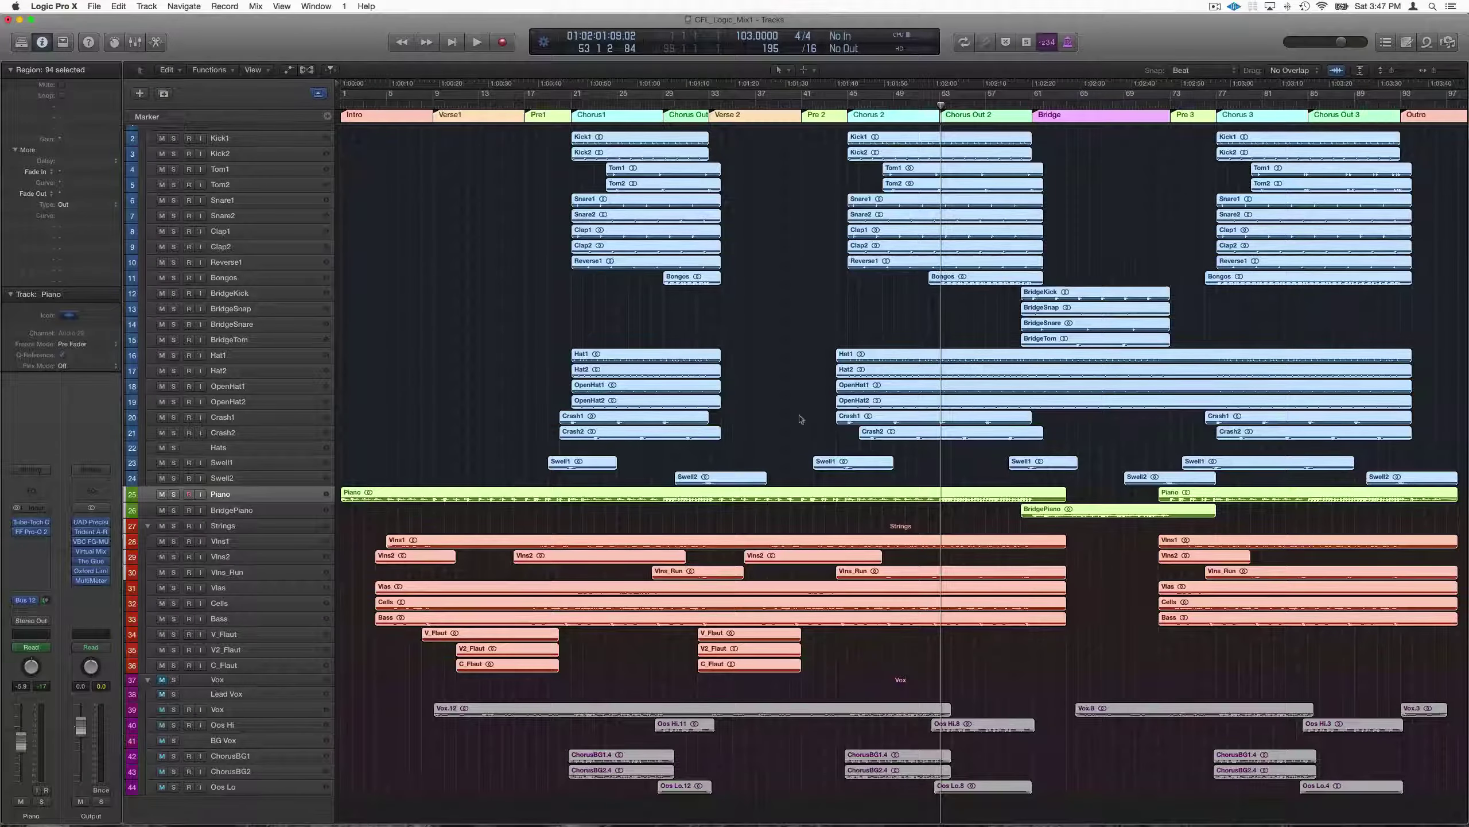
click(779, 398)
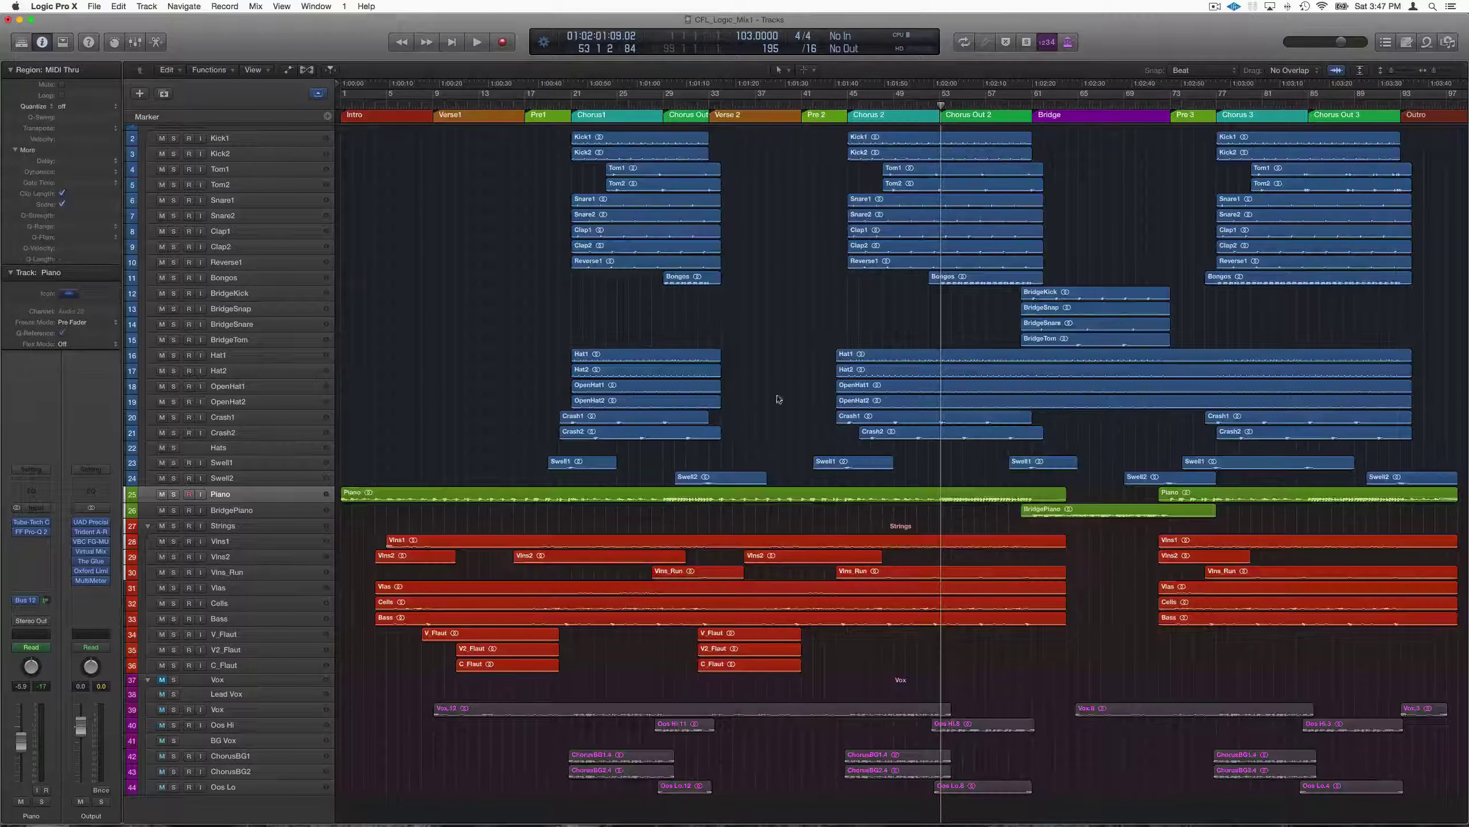
Step: Open the Kick1 track name for editing, step through the track names down to Bongos, and leave renaming and deselect the regions
double_click(226, 138)
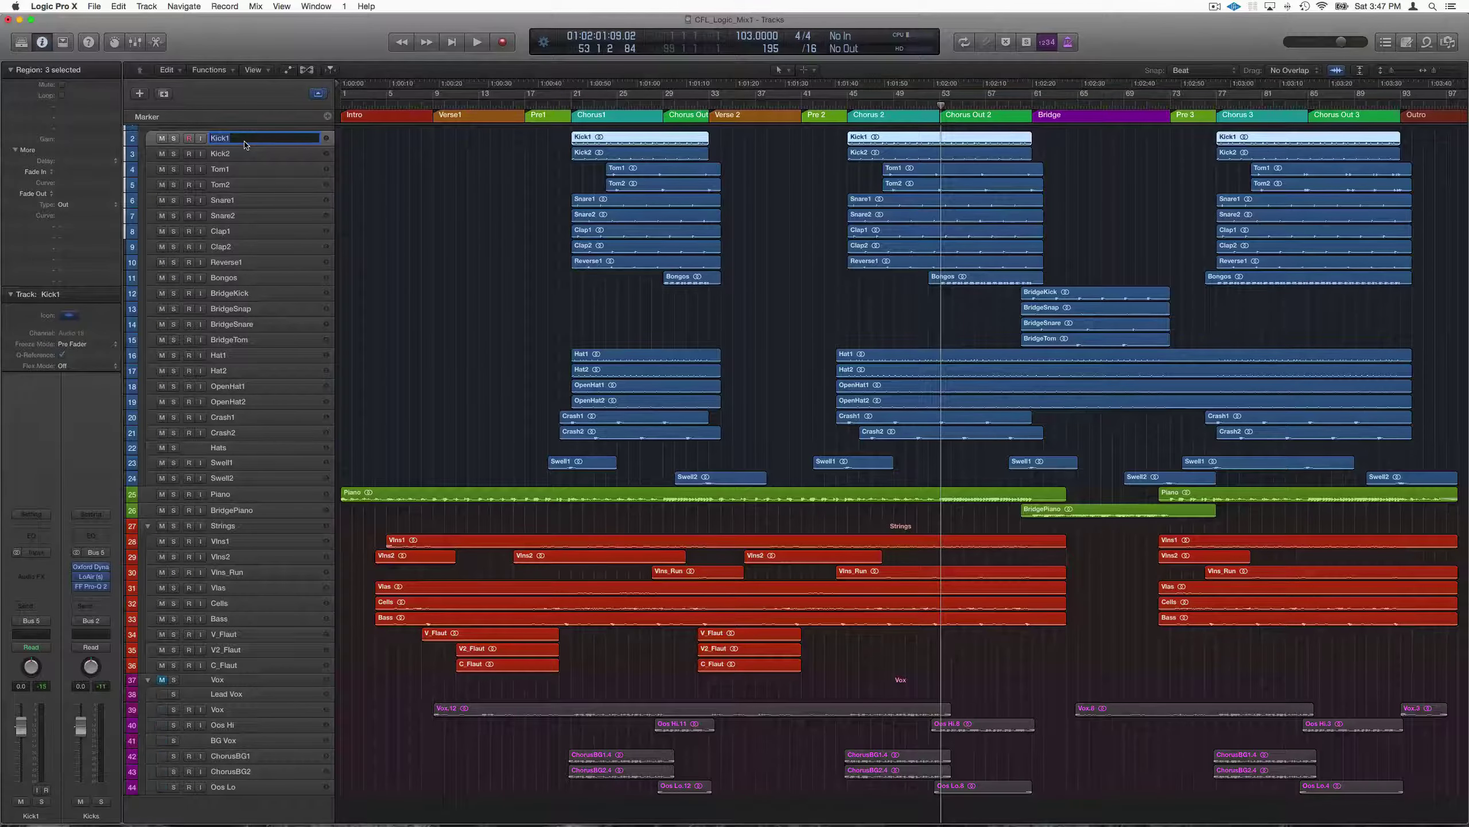
key(Tab)
key(Tab)
key(Tab)
key(Tab)
key(Tab)
key(Tab)
key(Tab)
key(Tab)
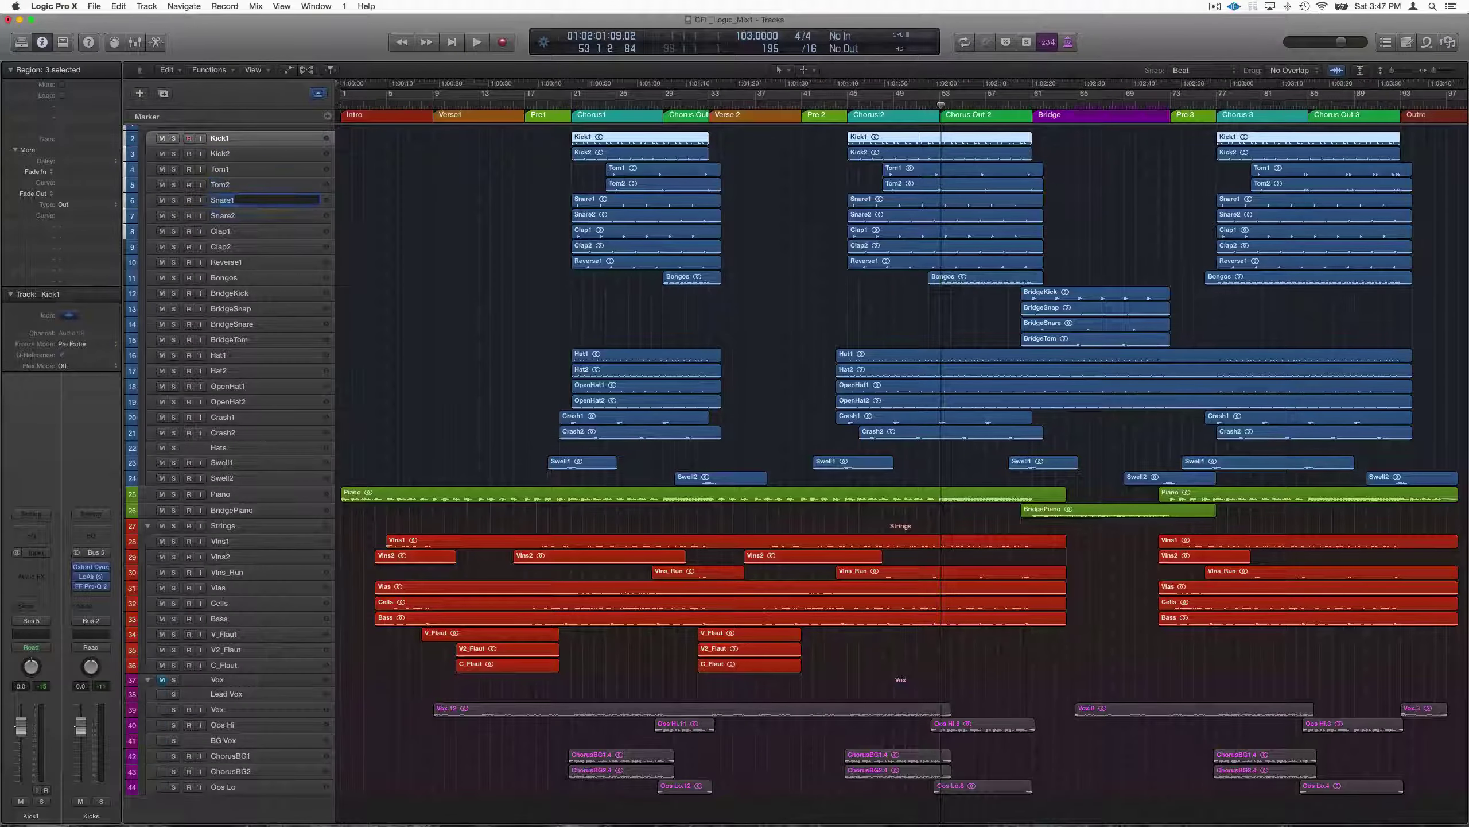
key(Tab)
key(Tab)
key(Tab)
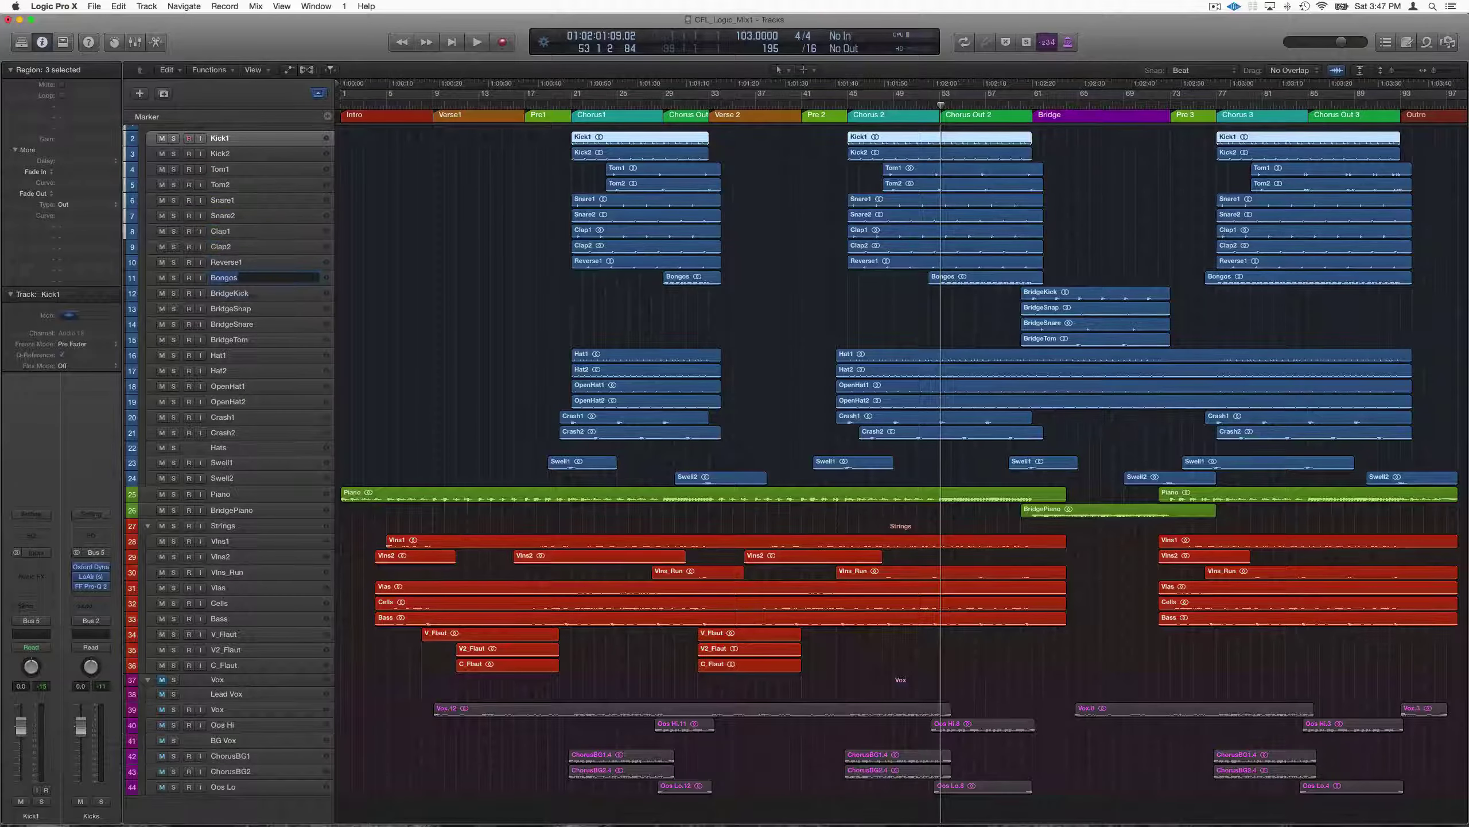
click(366, 218)
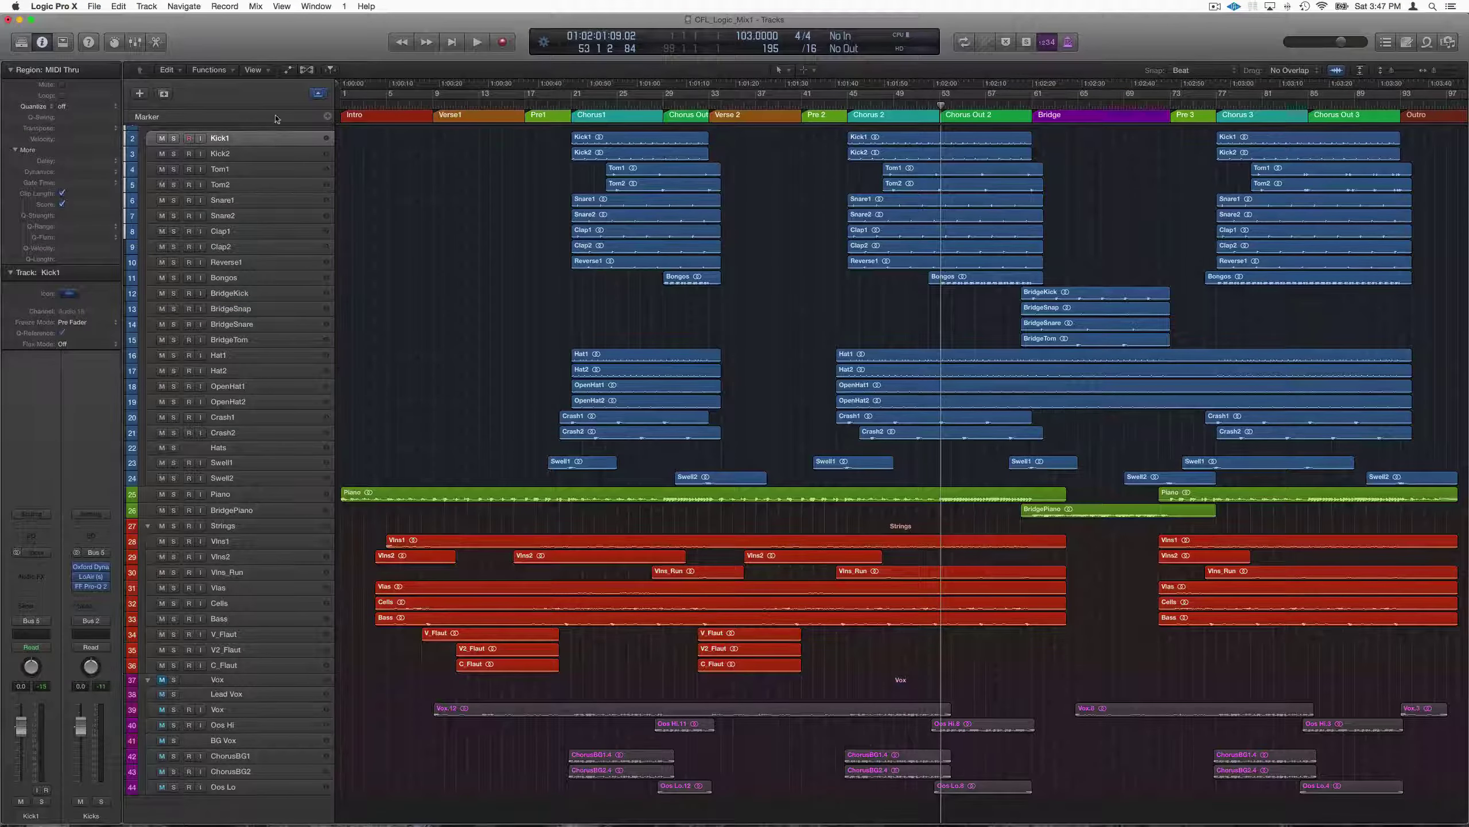
Step: View the color palette for the Kick1 track, close it and check the available region functions
key(alt+c)
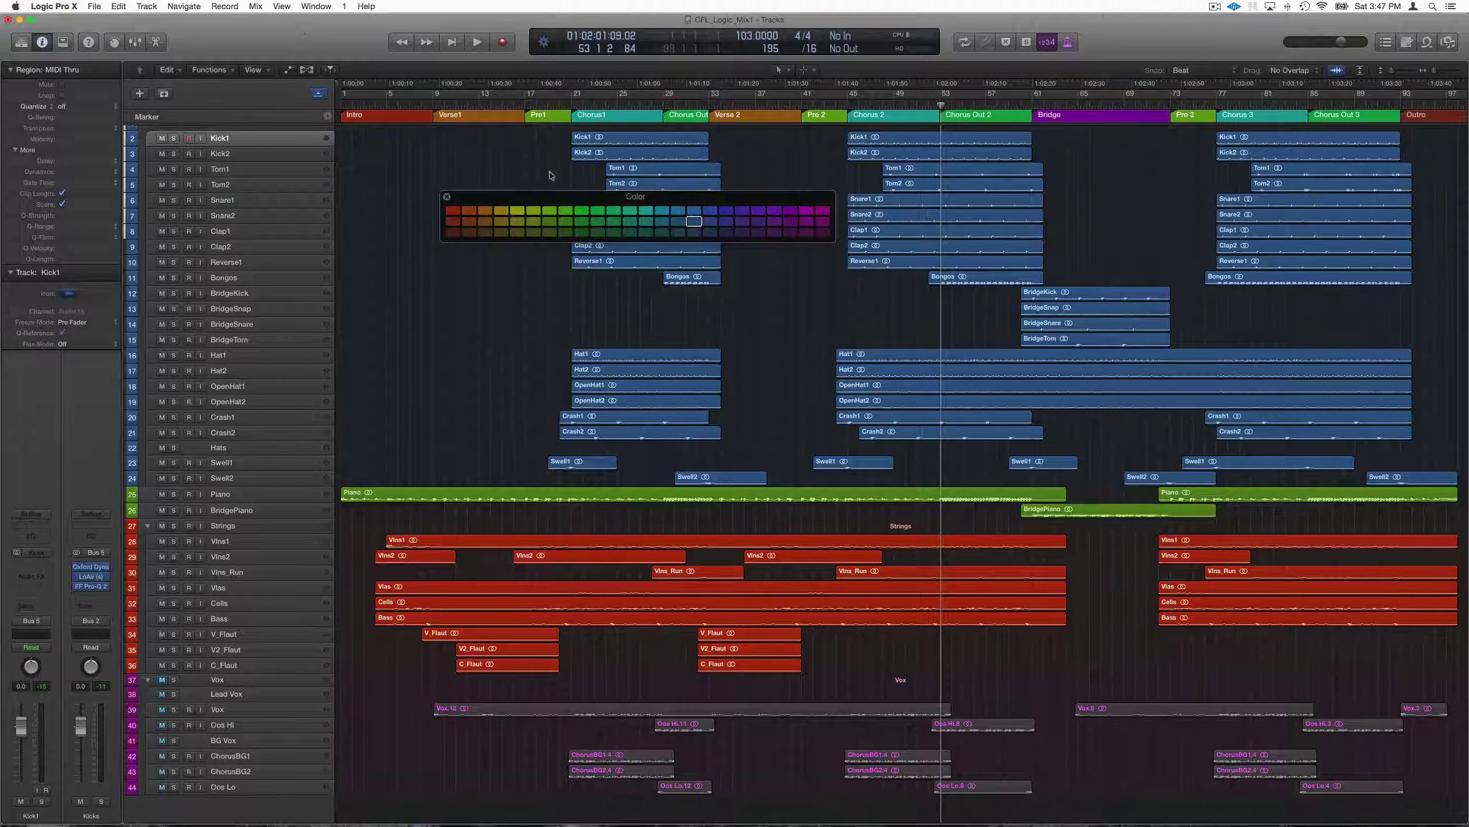
drag(542, 201, 491, 233)
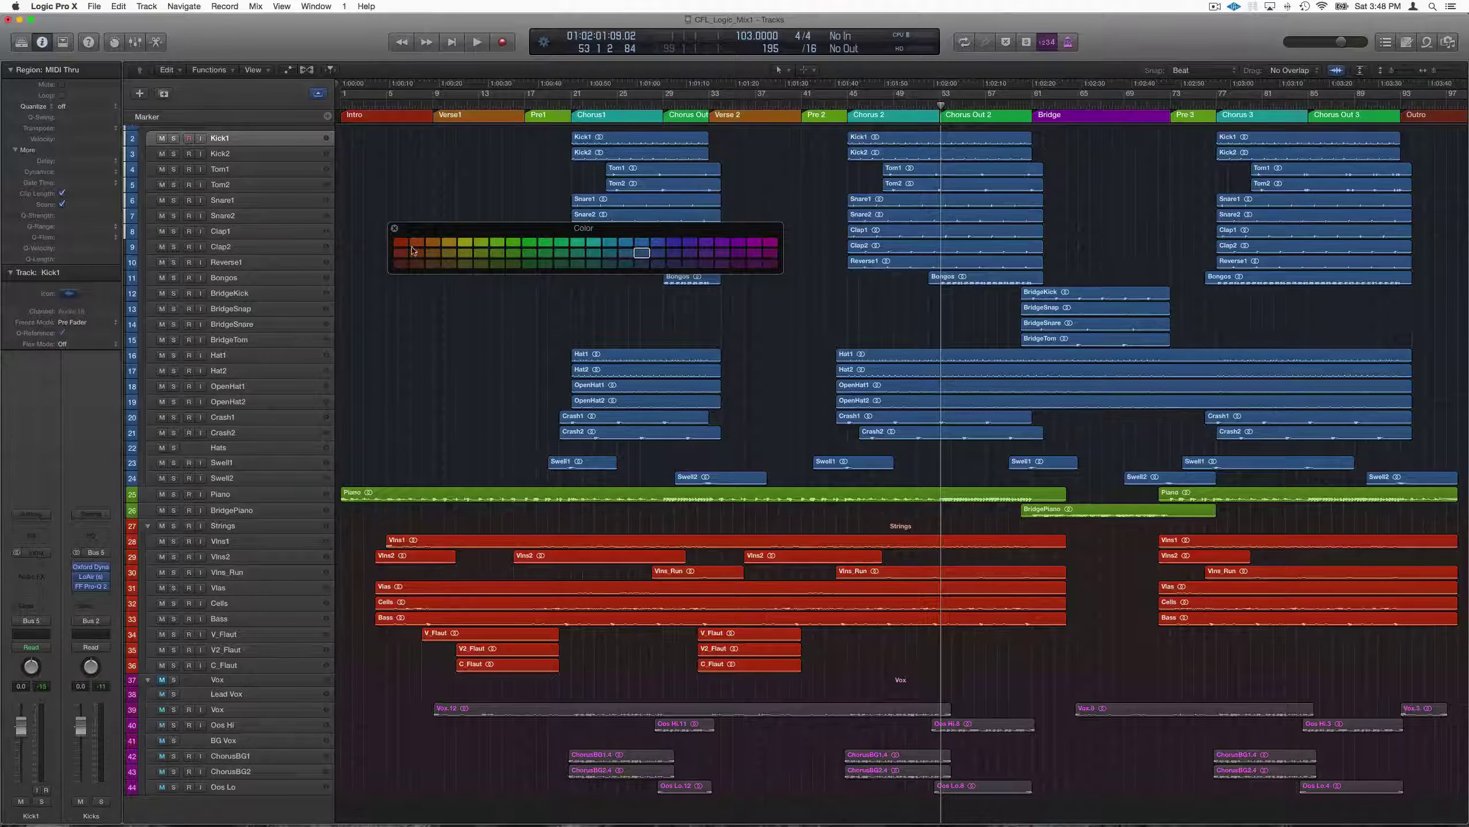
click(394, 229)
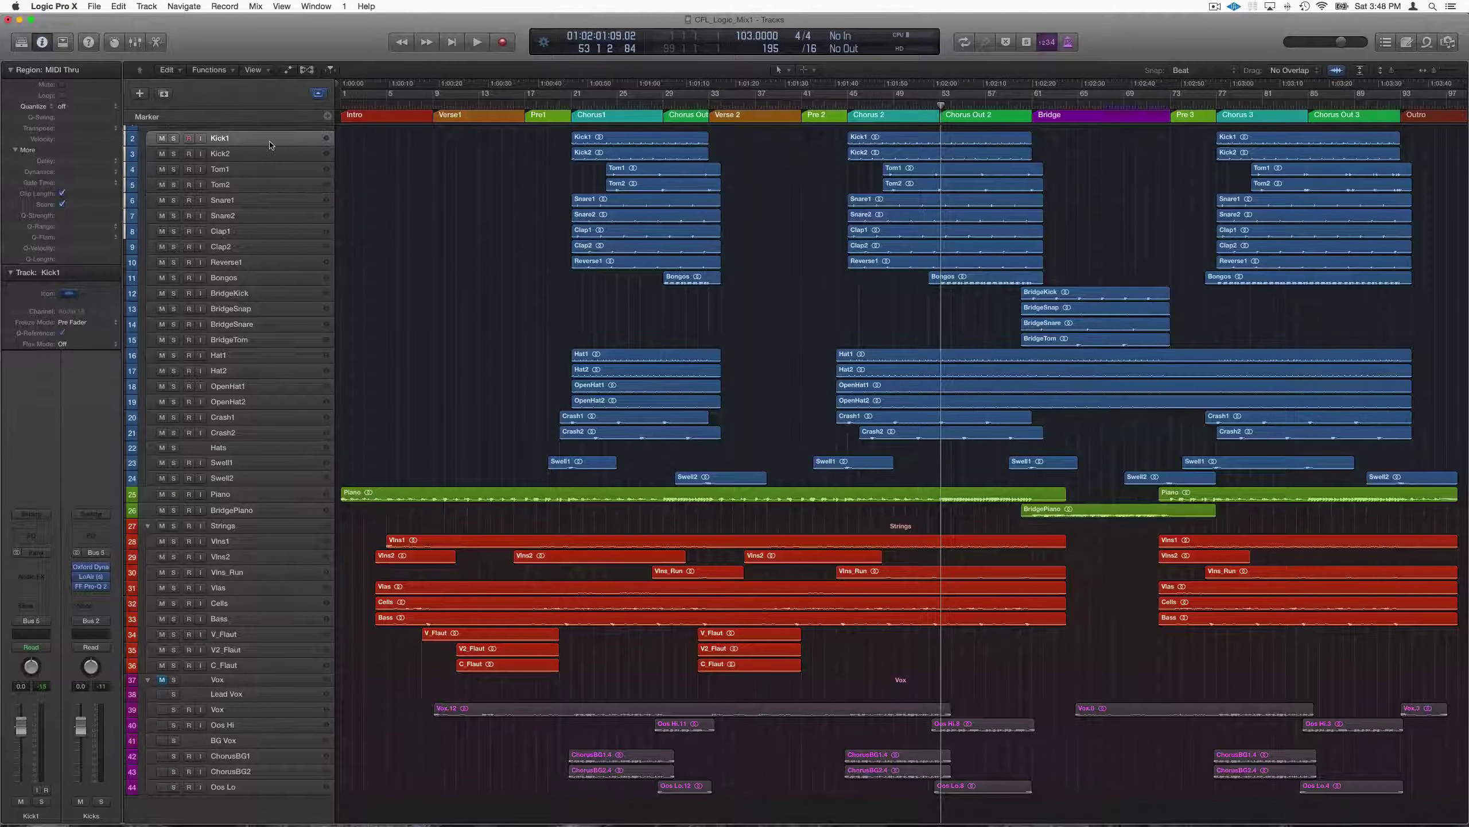
click(230, 70)
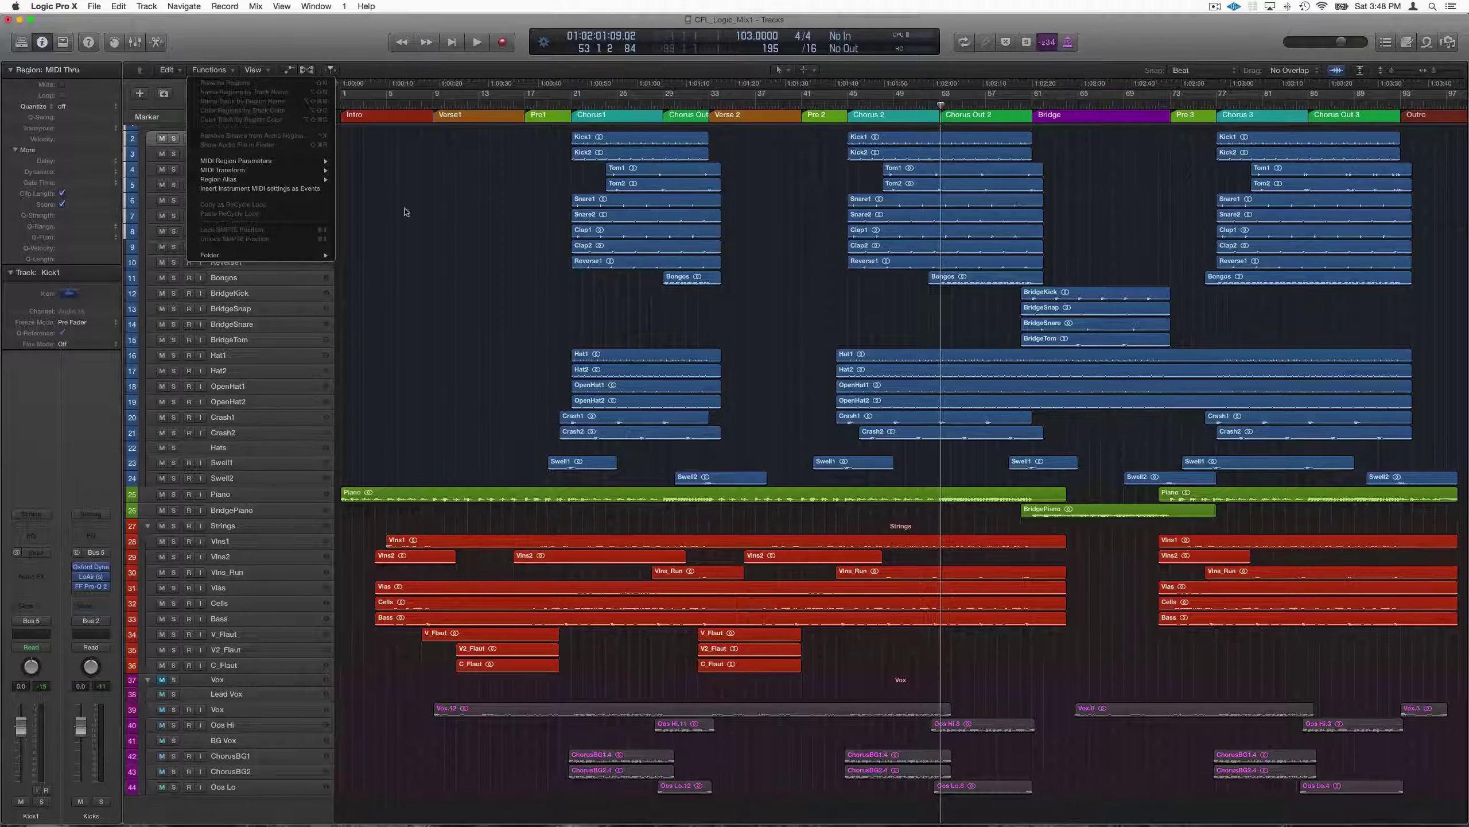
click(453, 214)
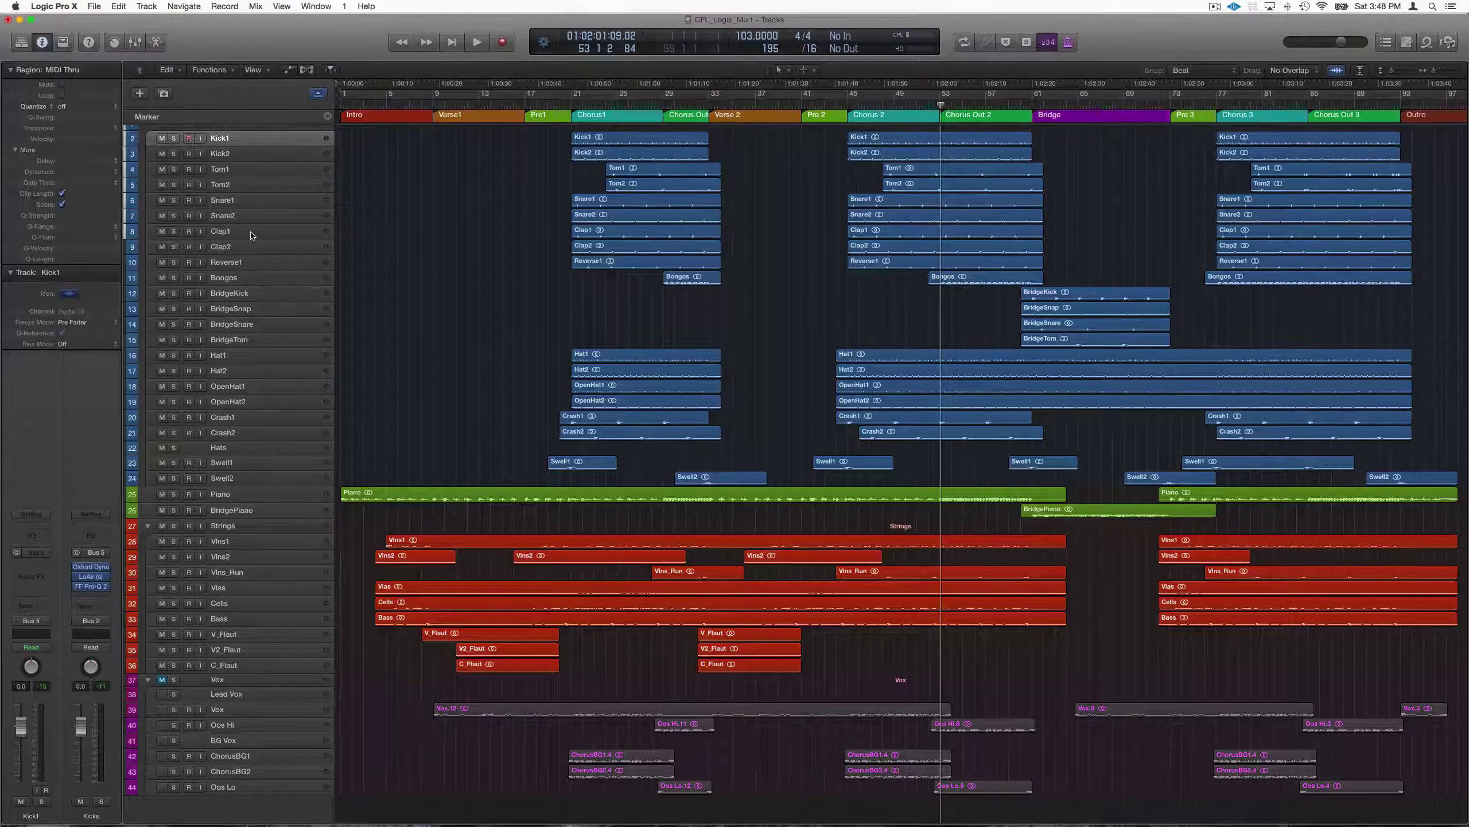
Step: Hide the Kick1, Kick2, Tom1 and Tom2 tracks from the Tracks area
key(h)
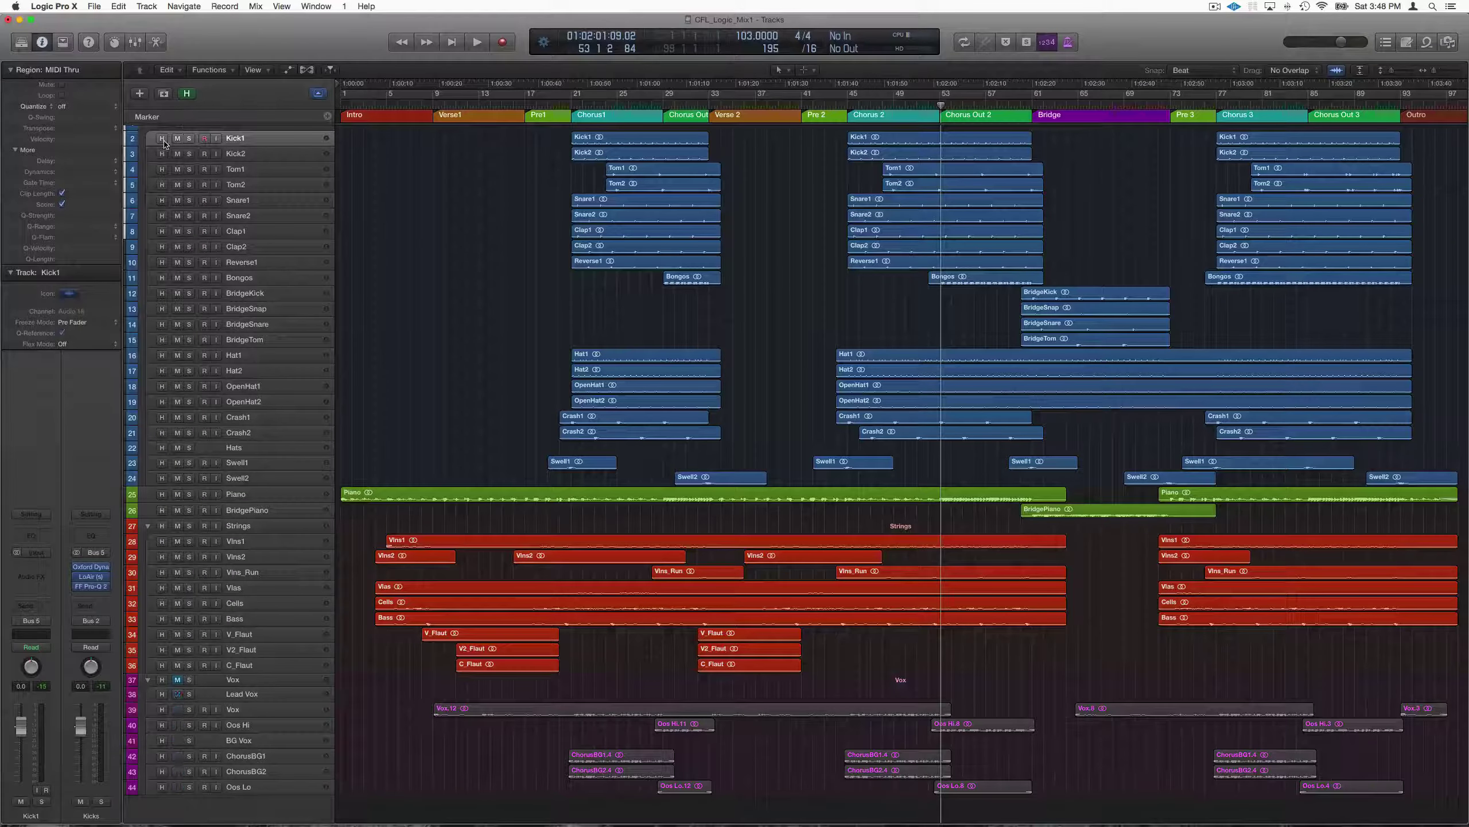
drag(165, 144, 164, 186)
key(h)
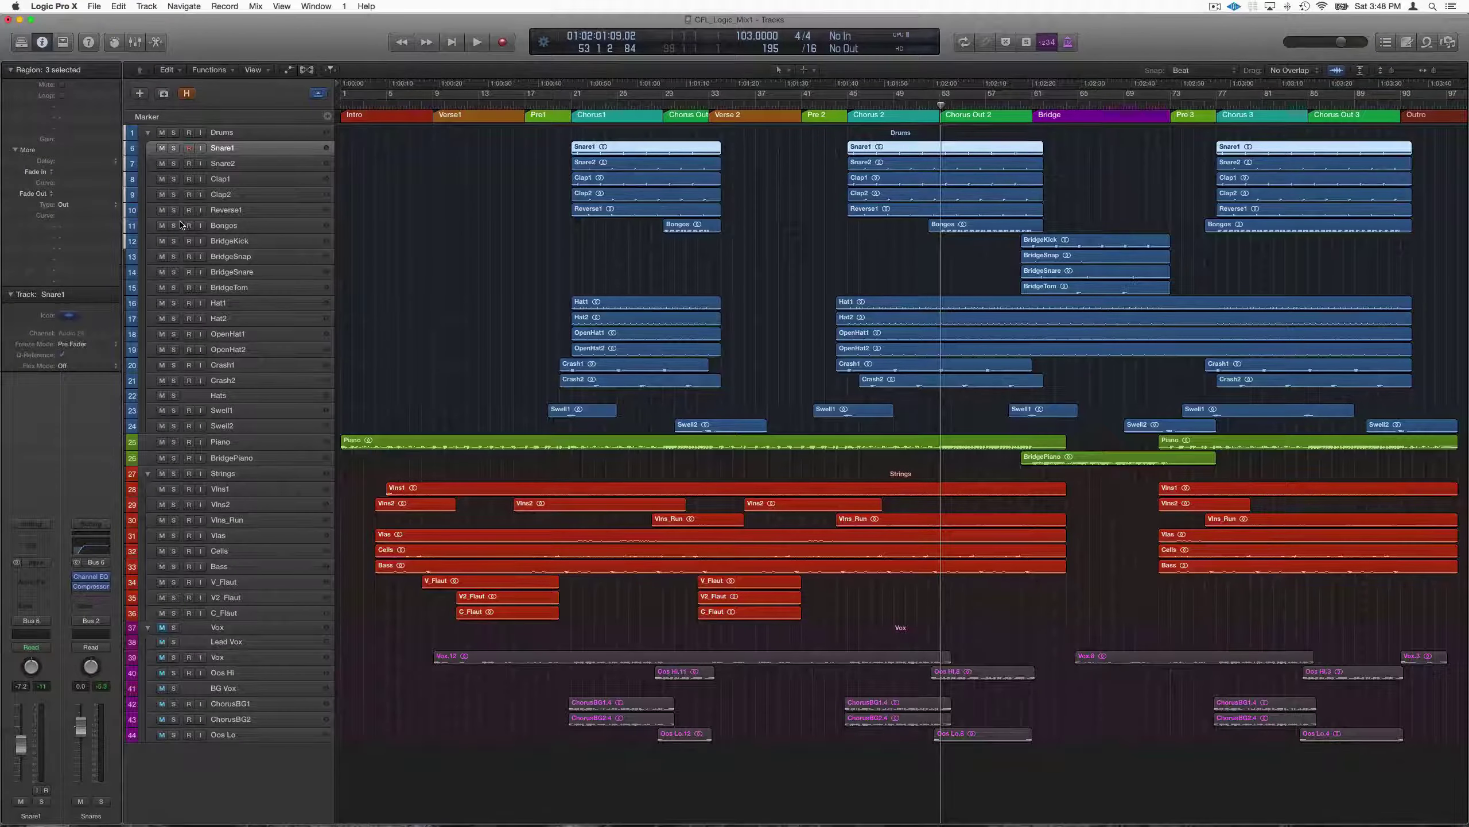
Step: Reveal the hidden kick and tom tracks, clear their hide status and select the Drums track
key(h)
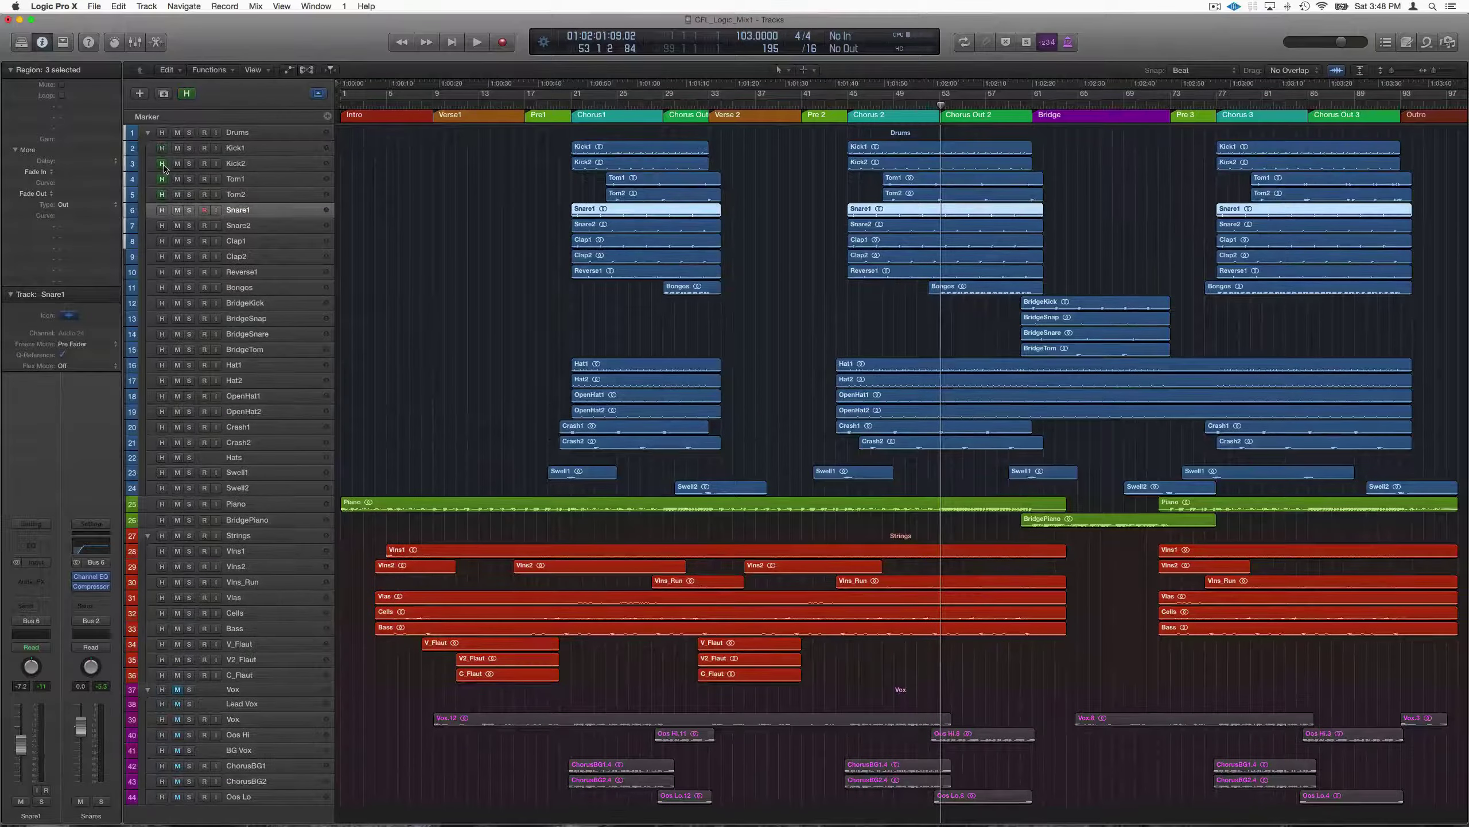
drag(164, 168, 163, 195)
click(288, 132)
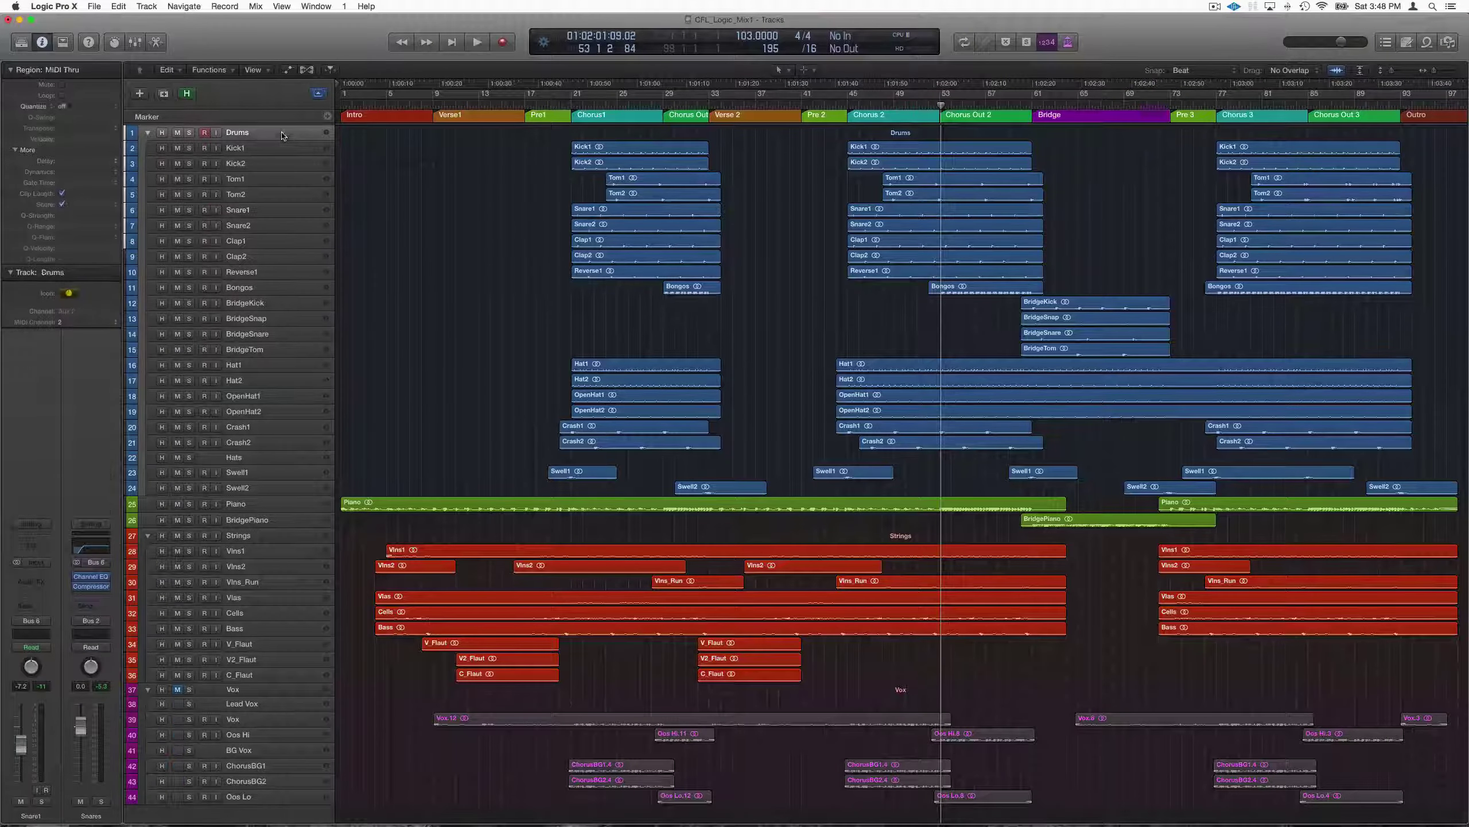
Step: Collapse and re-expand the Drums, Strings and Vox track stacks in the Tracks area
click(147, 132)
click(147, 180)
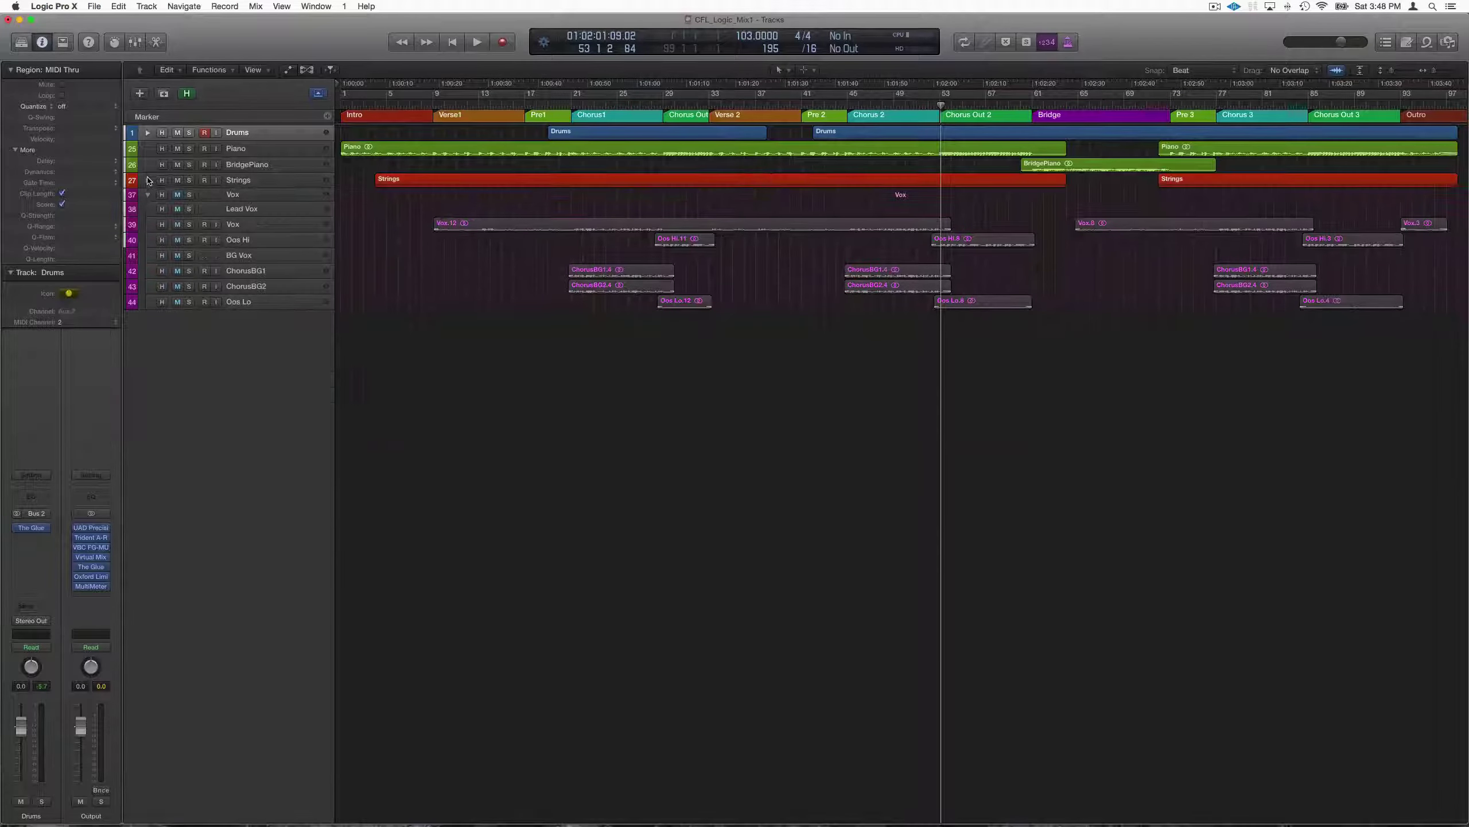
click(149, 196)
click(149, 195)
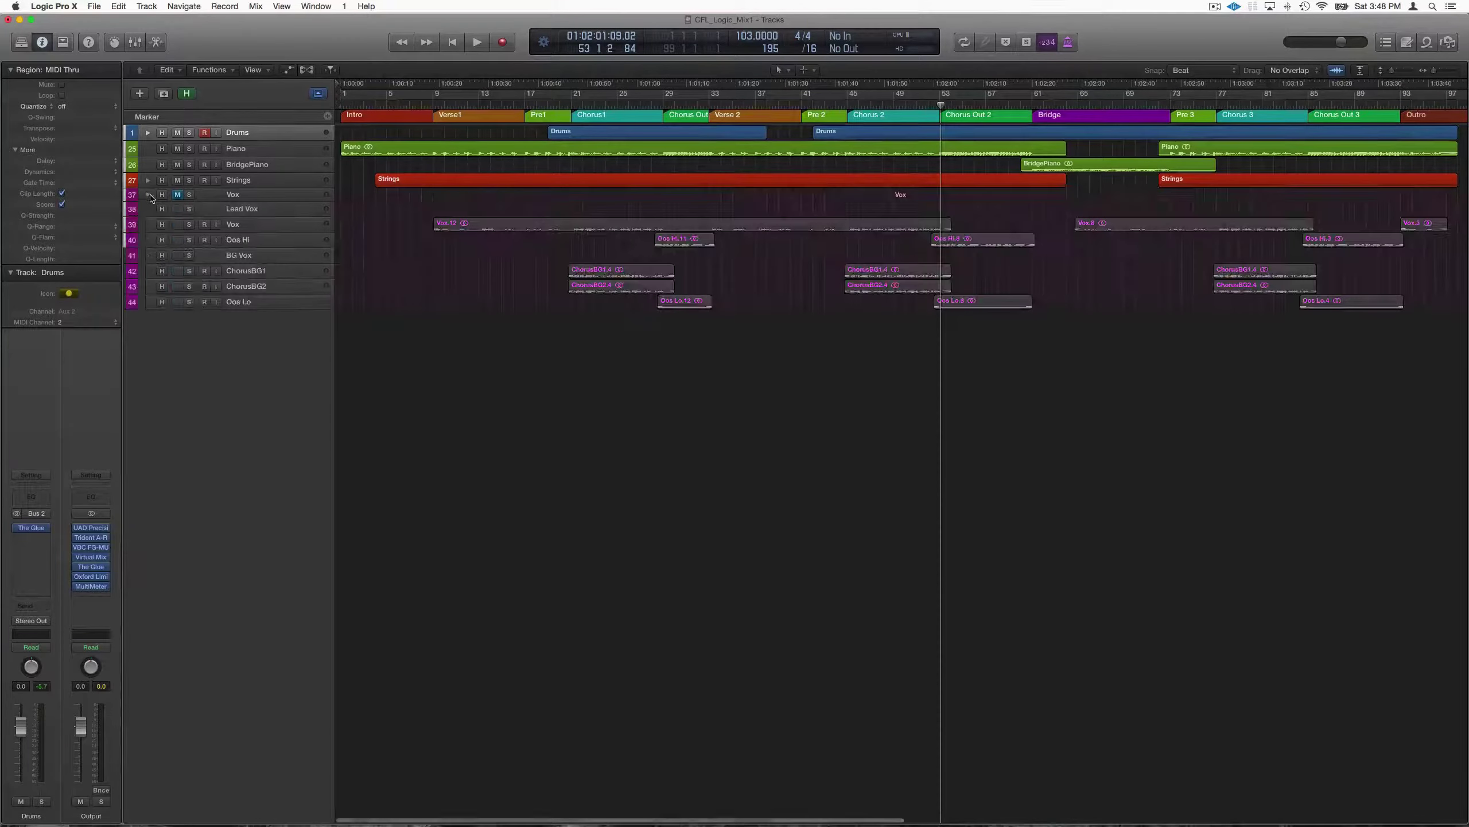
click(149, 182)
click(149, 134)
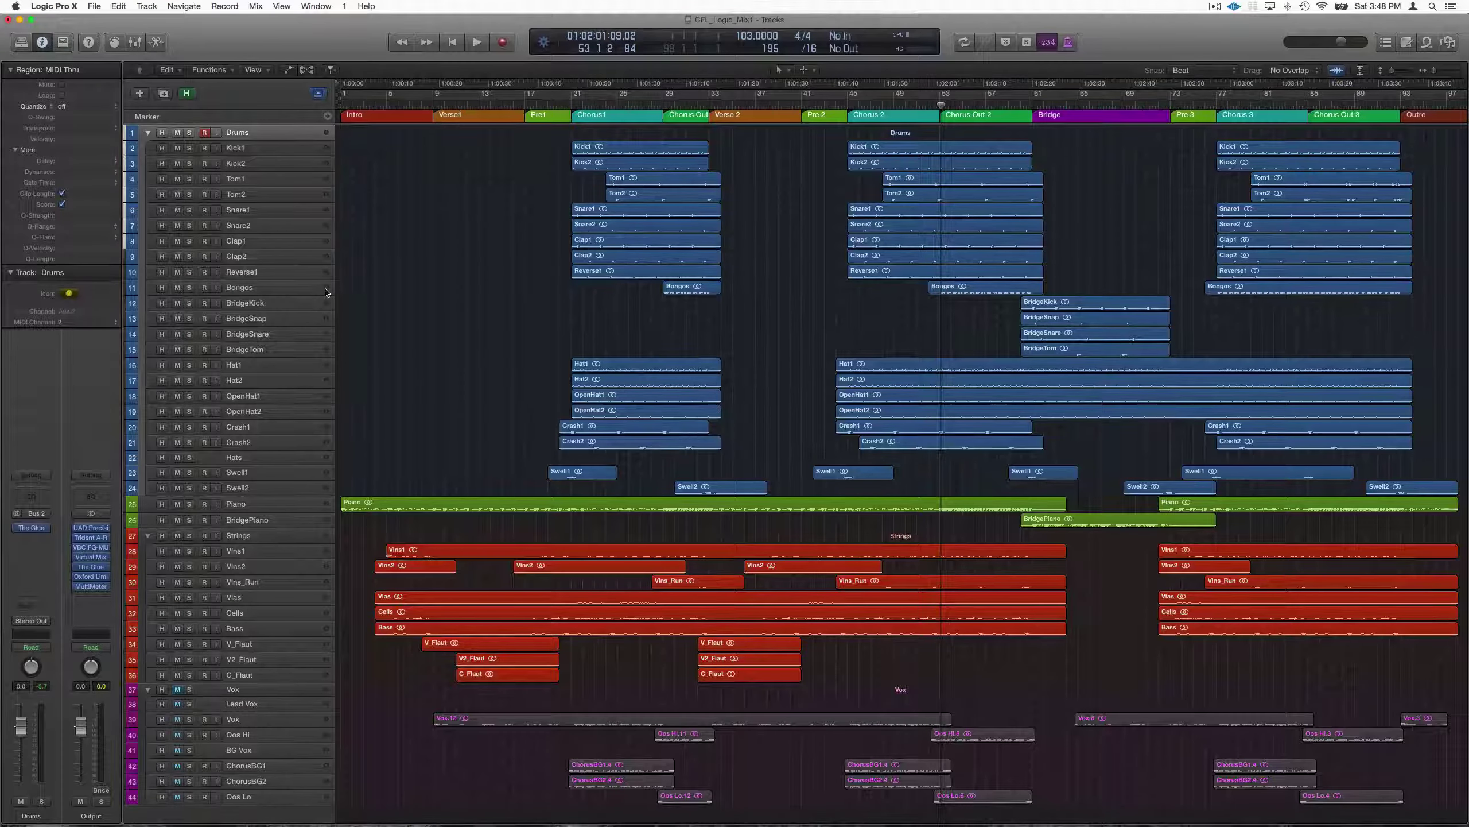
Step: Show the Mixer, and collapse and re-expand the Drums and Vox stacks from their channel strips
key(x)
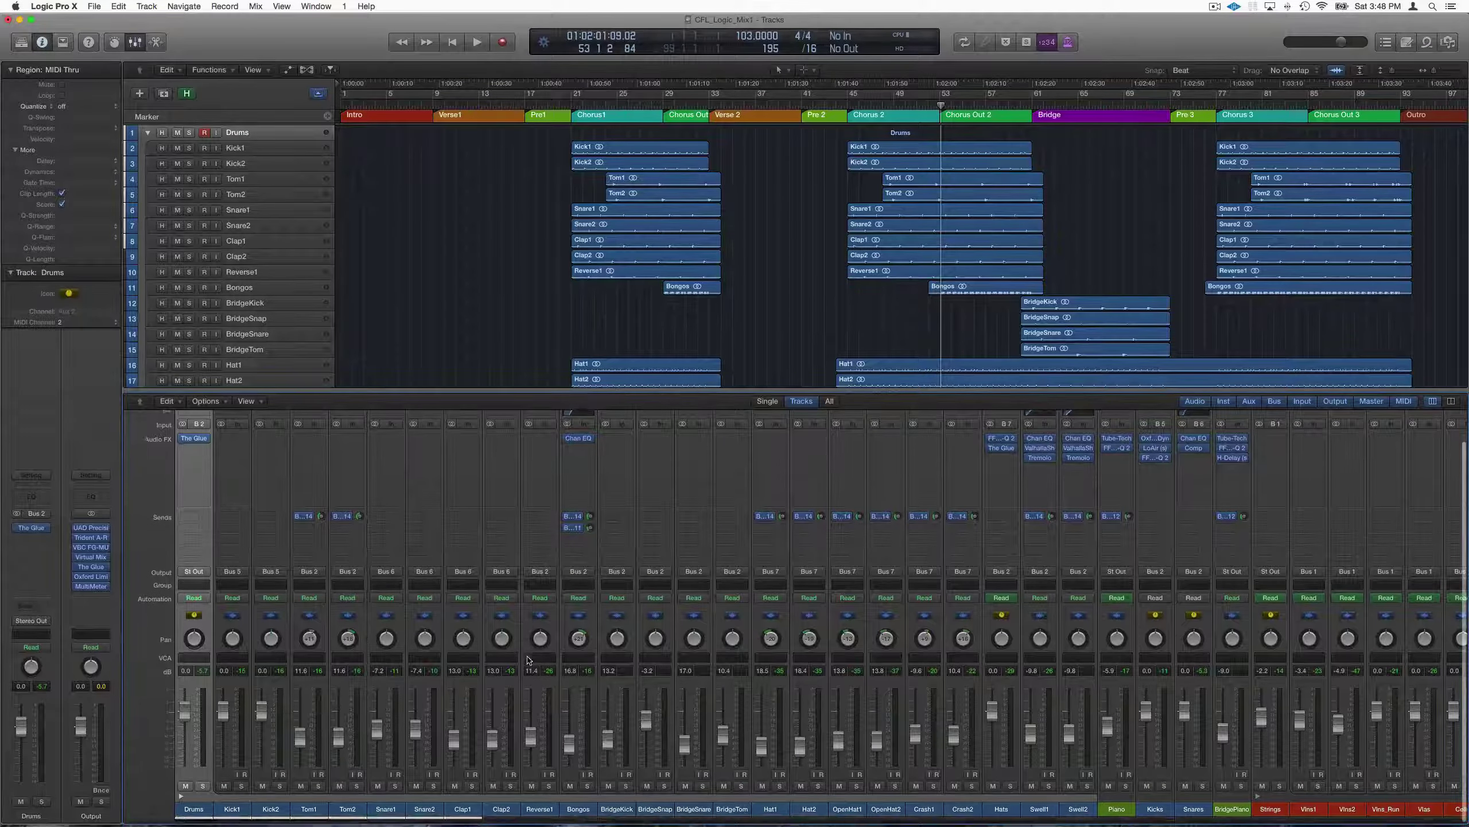
click(181, 800)
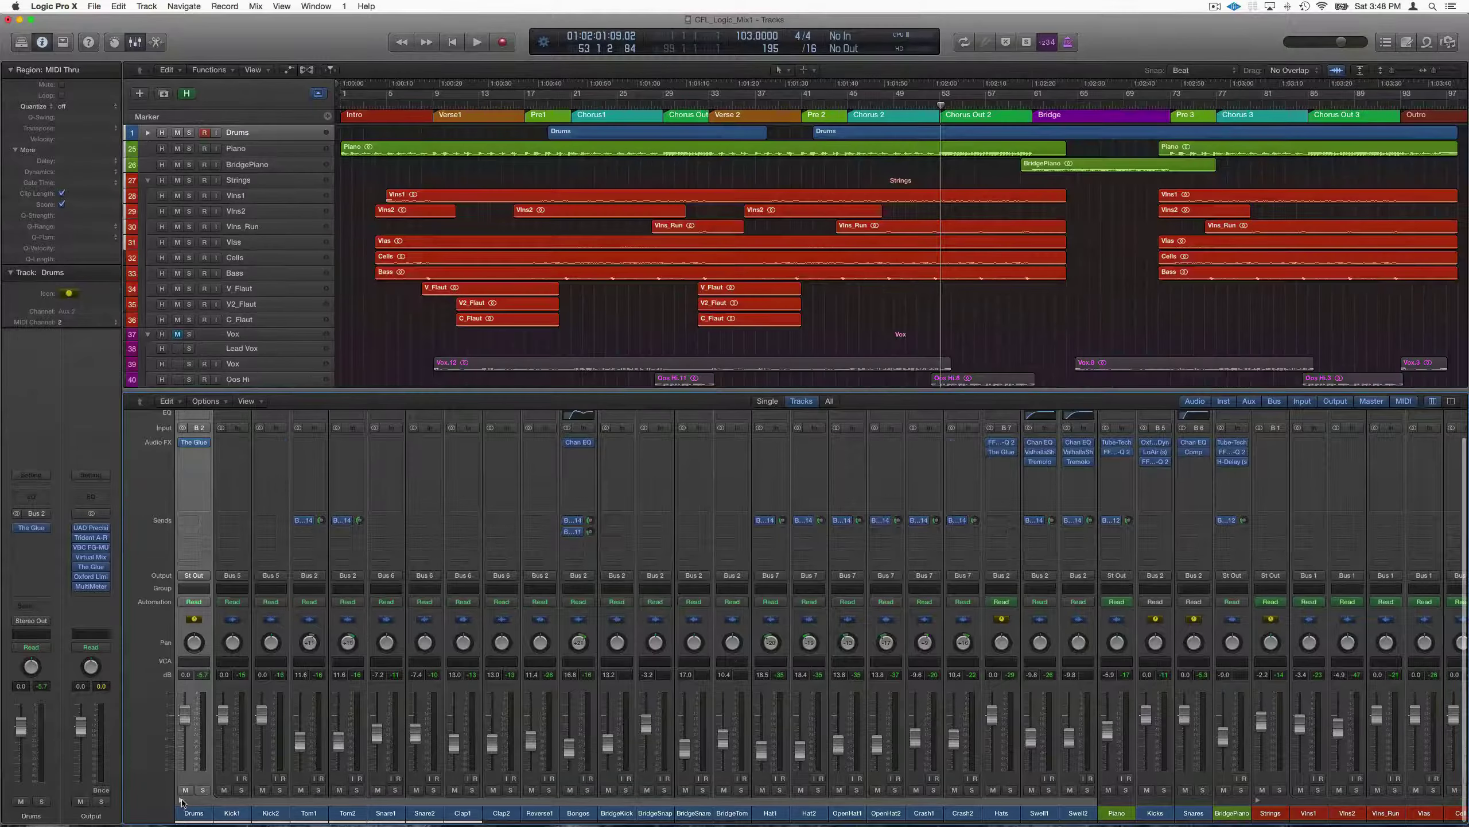
click(681, 801)
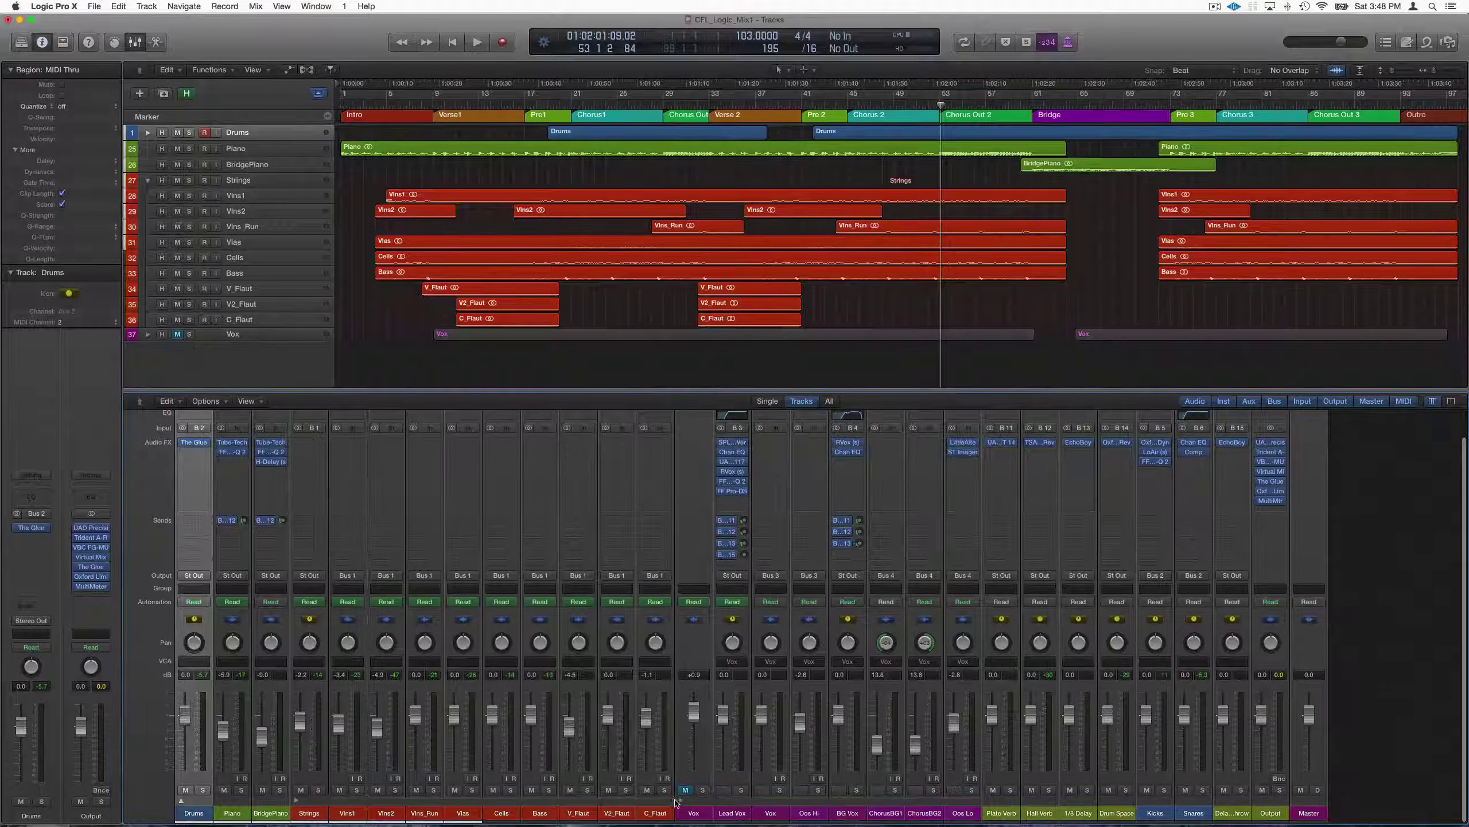
click(681, 800)
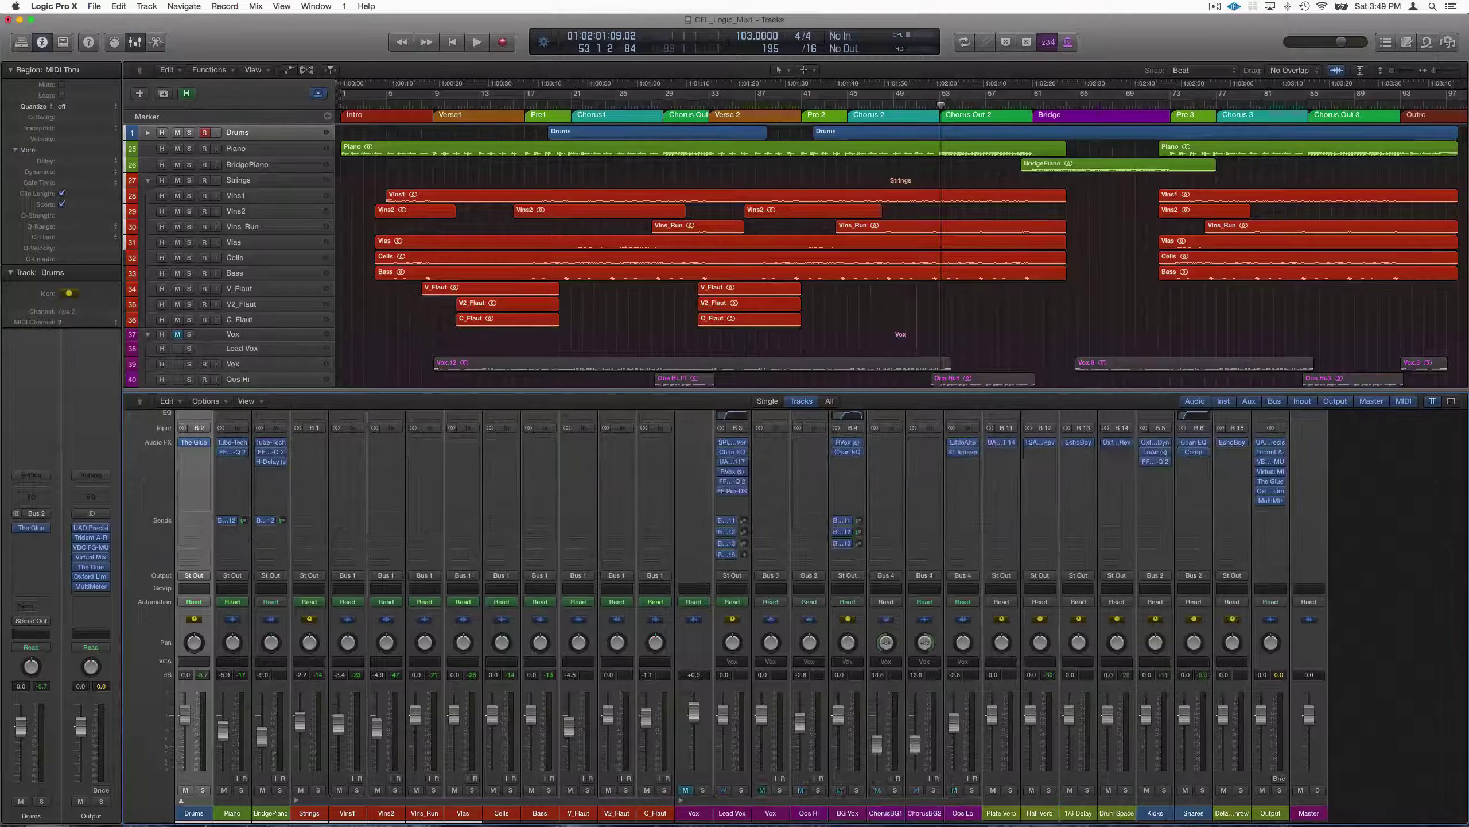
click(180, 801)
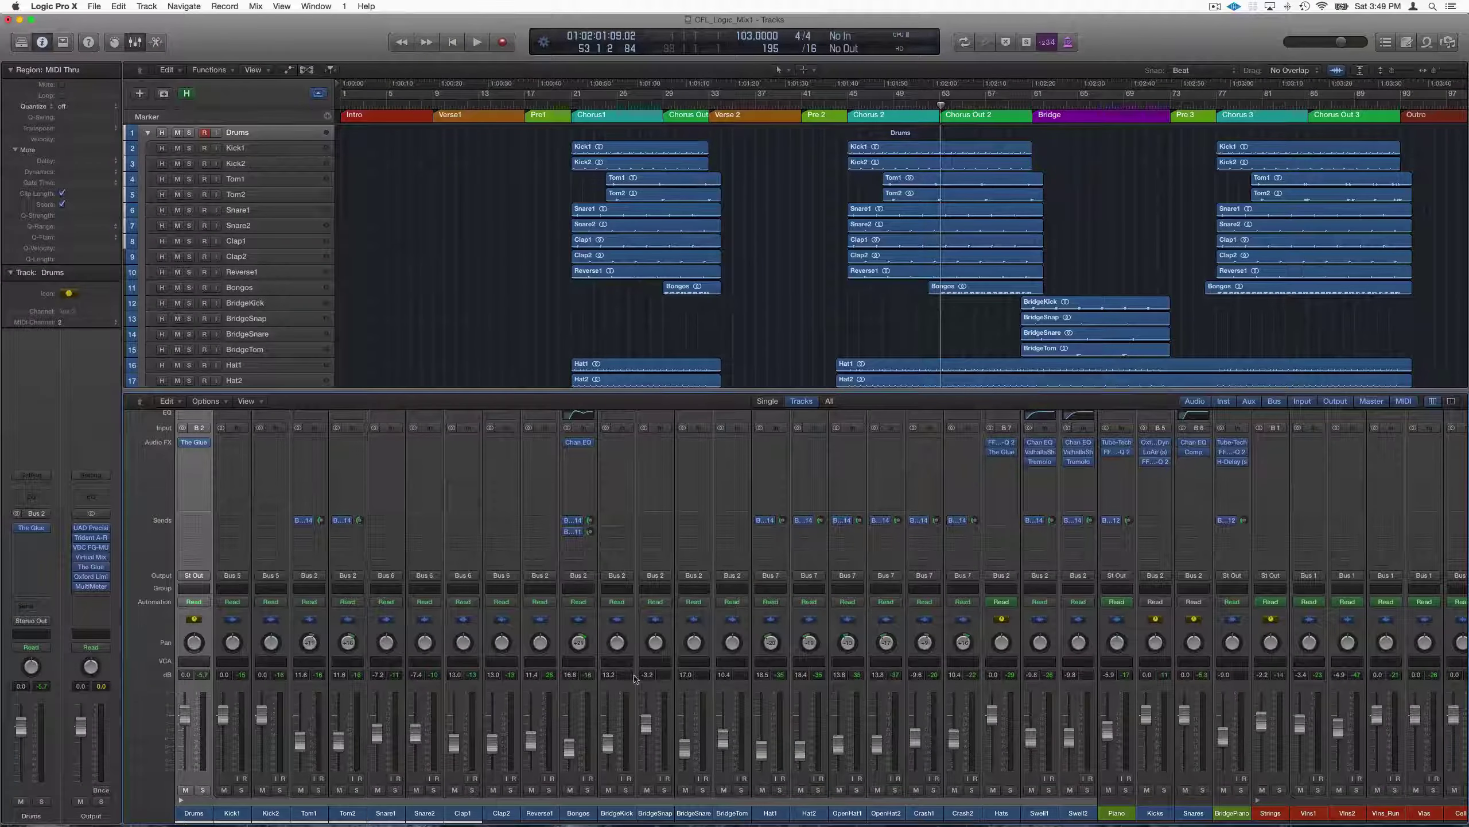
Step: Select the Reverse1 channel strip, leave the Mixer, and step through the tracks from Tom2 to Clap1 to examine their channel strips
click(530, 813)
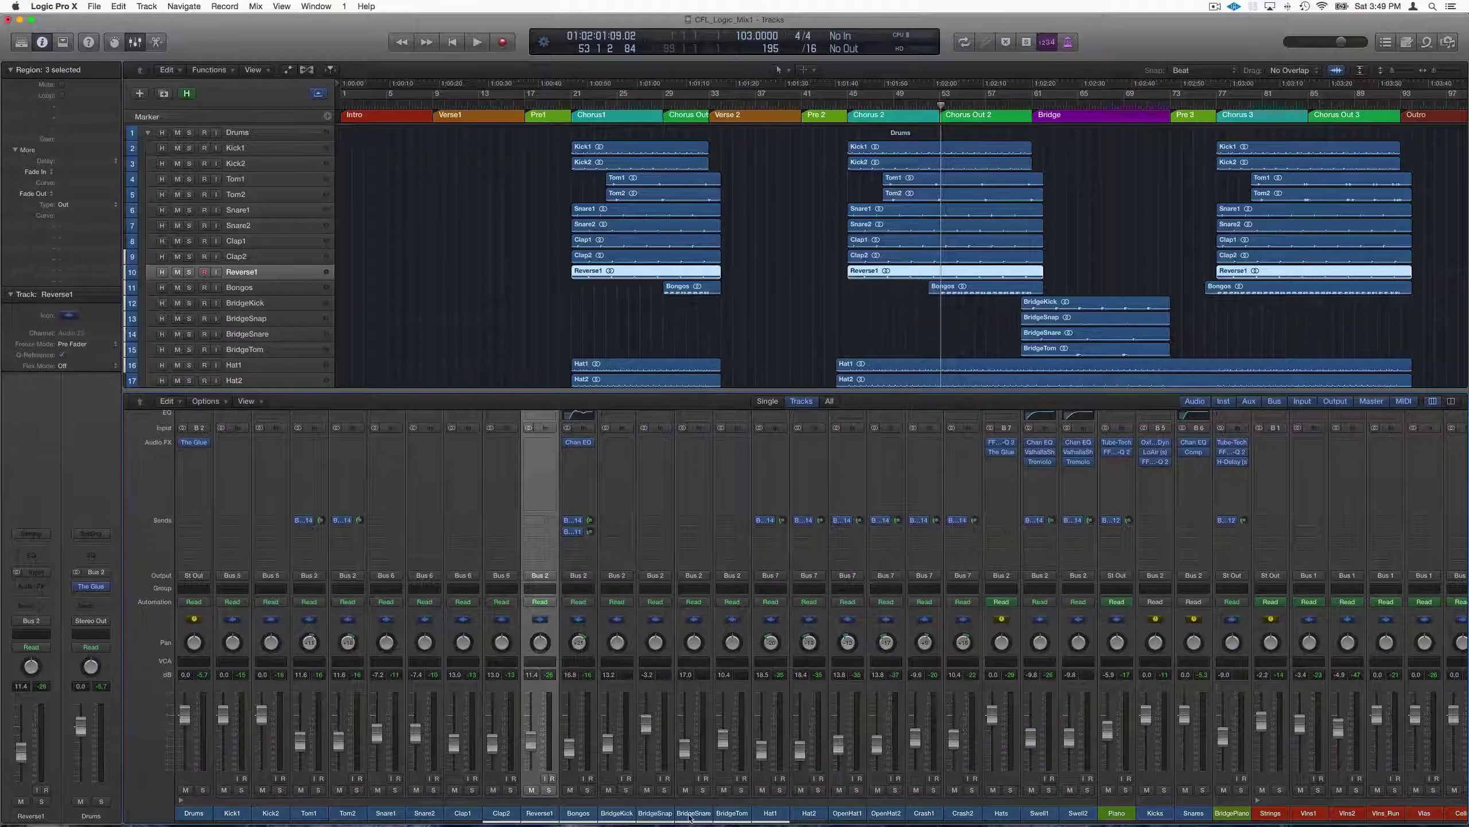
key(x)
click(237, 195)
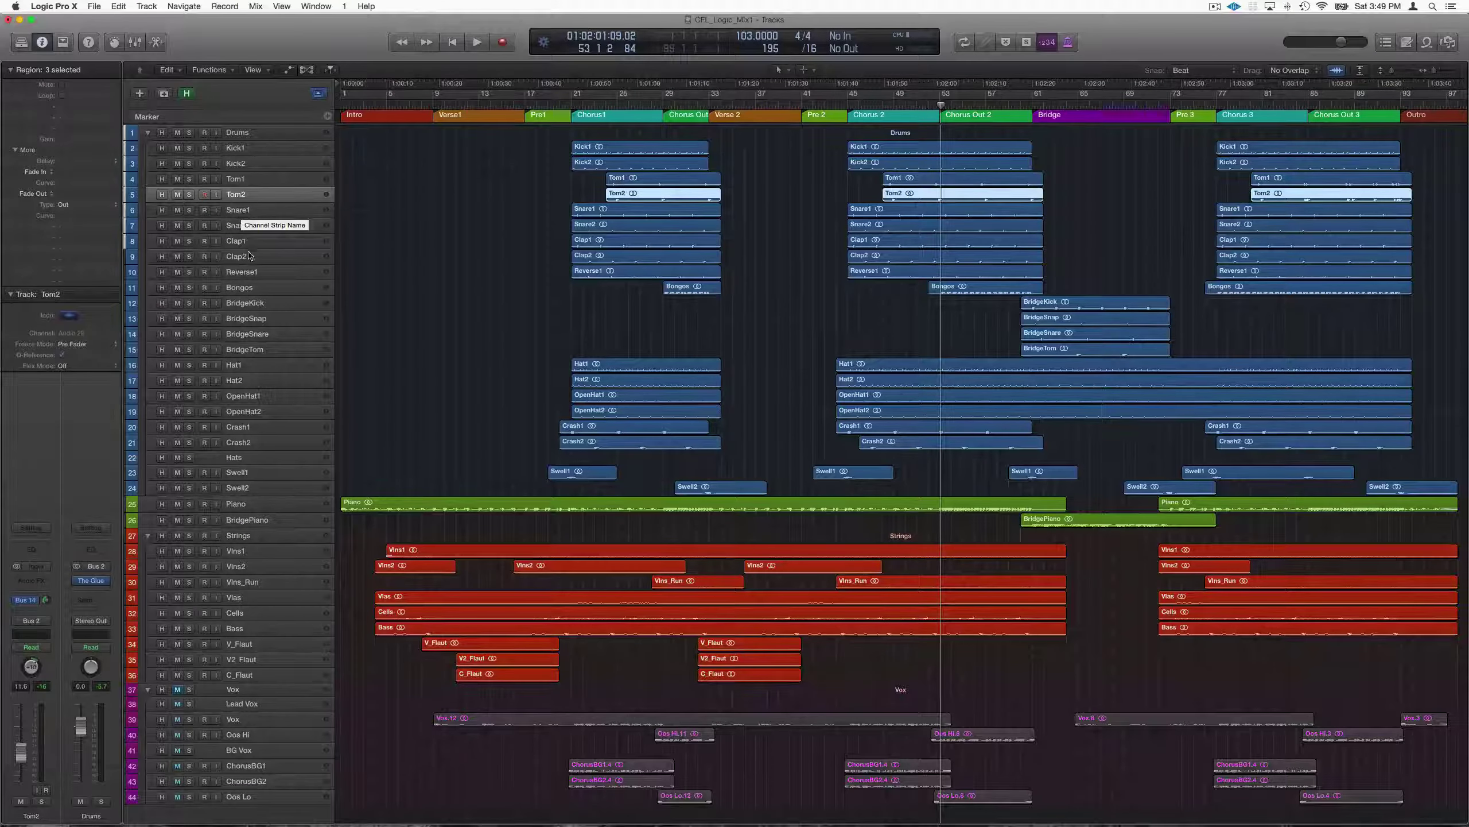
click(242, 231)
click(244, 244)
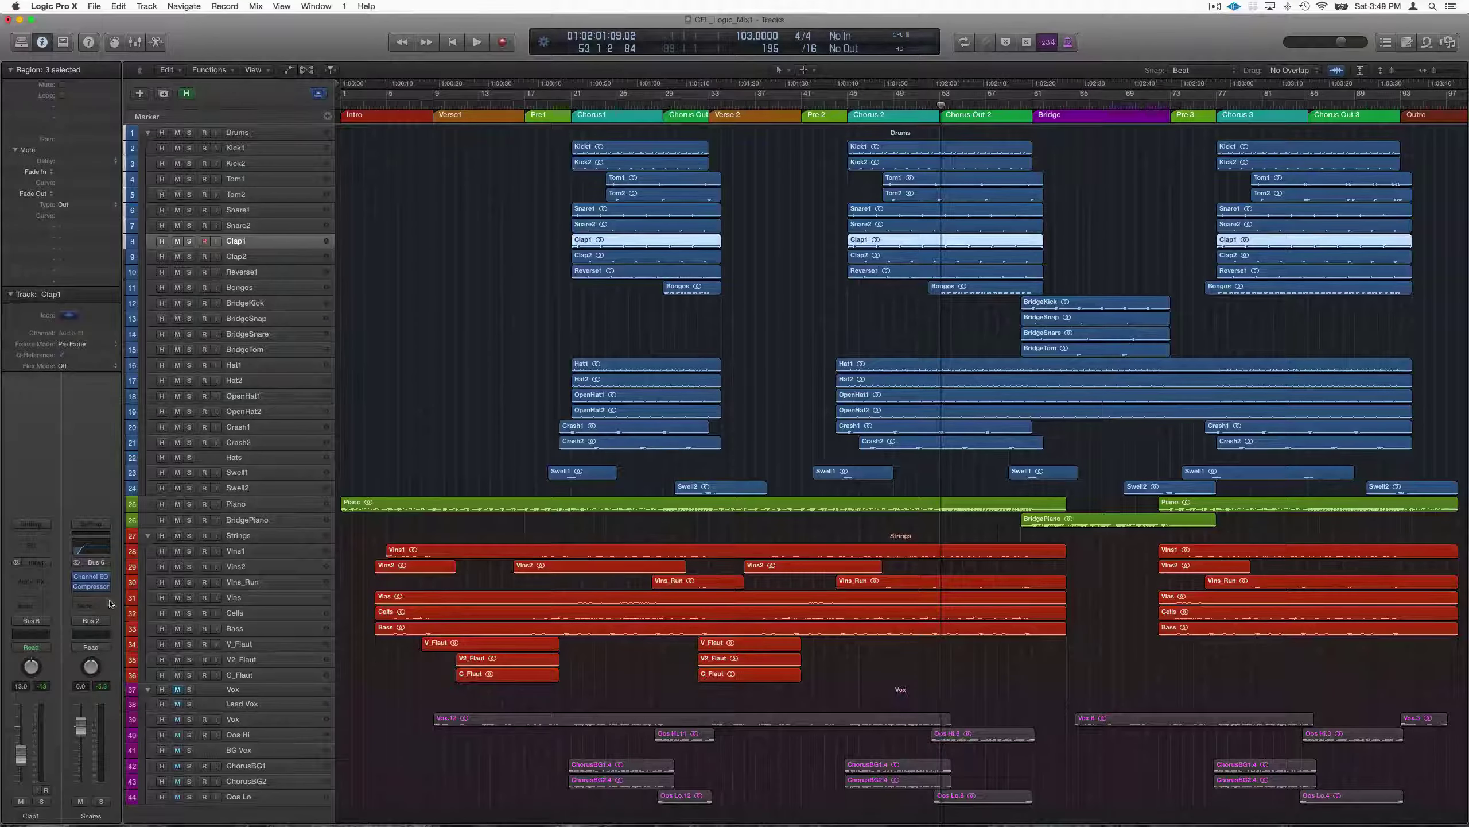
mouse_move(97, 577)
key(x)
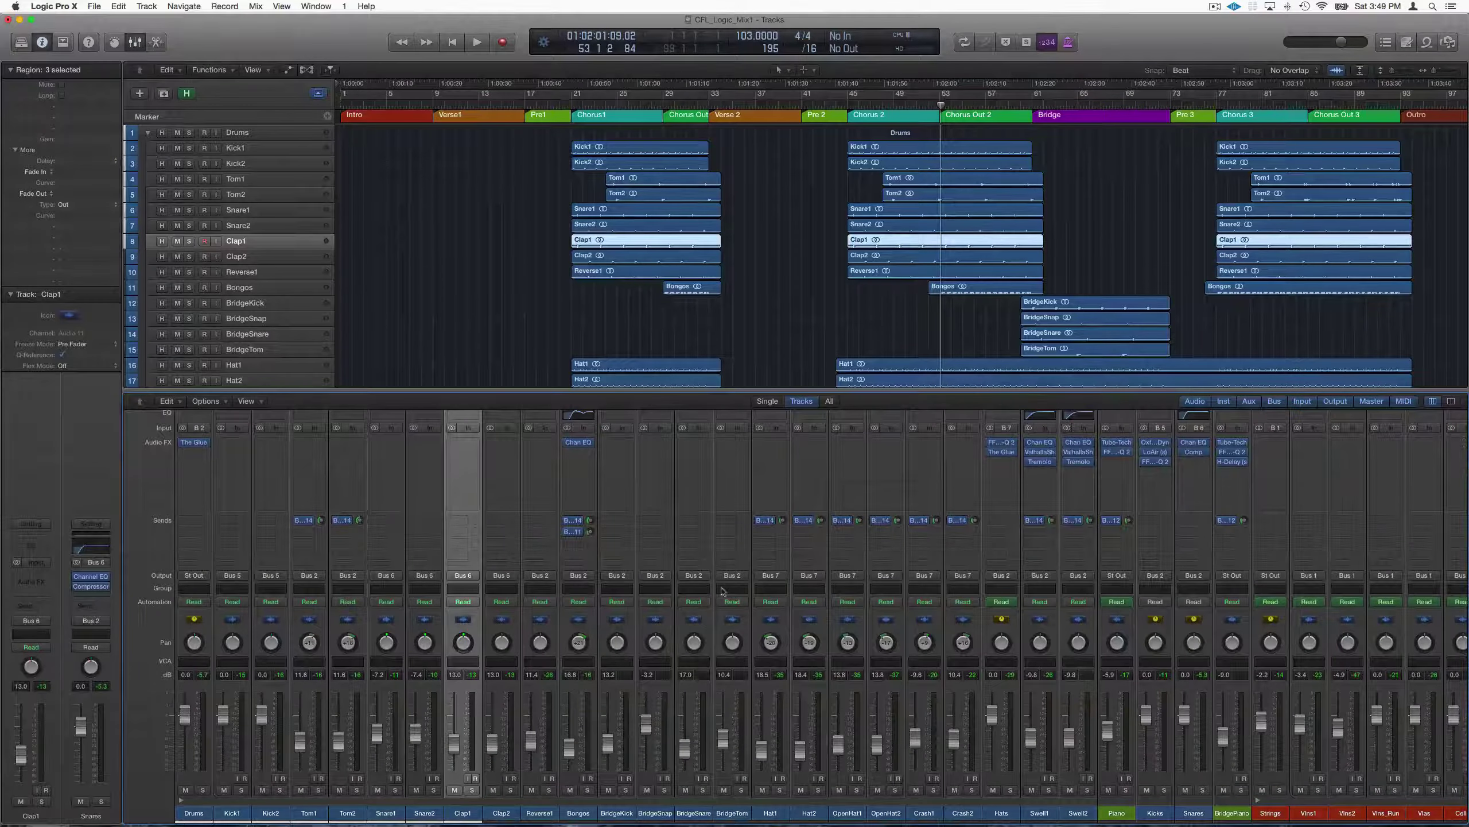
scroll(957, 544, right, 5)
scroll(958, 544, right, 8)
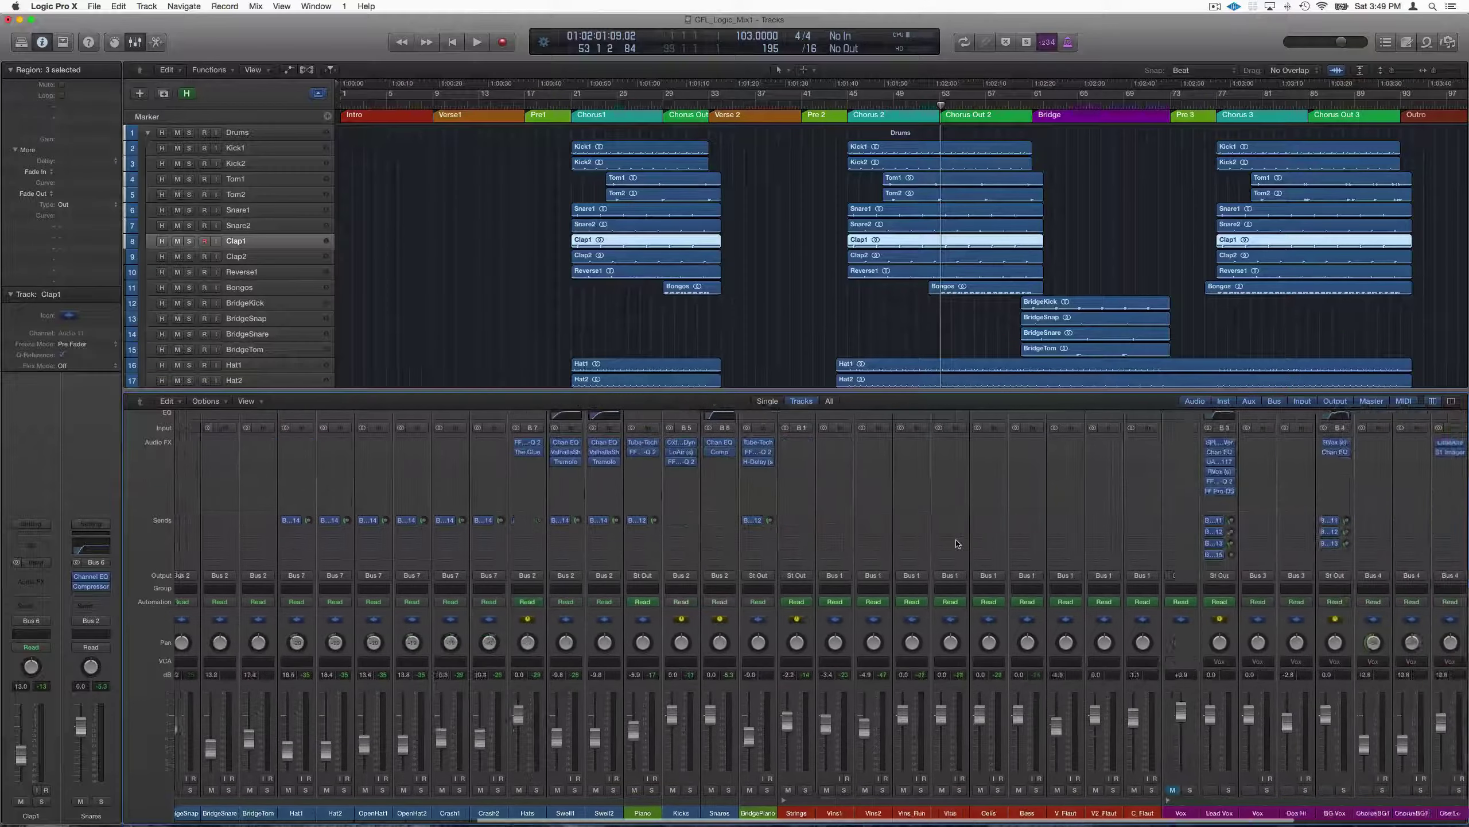
key(x)
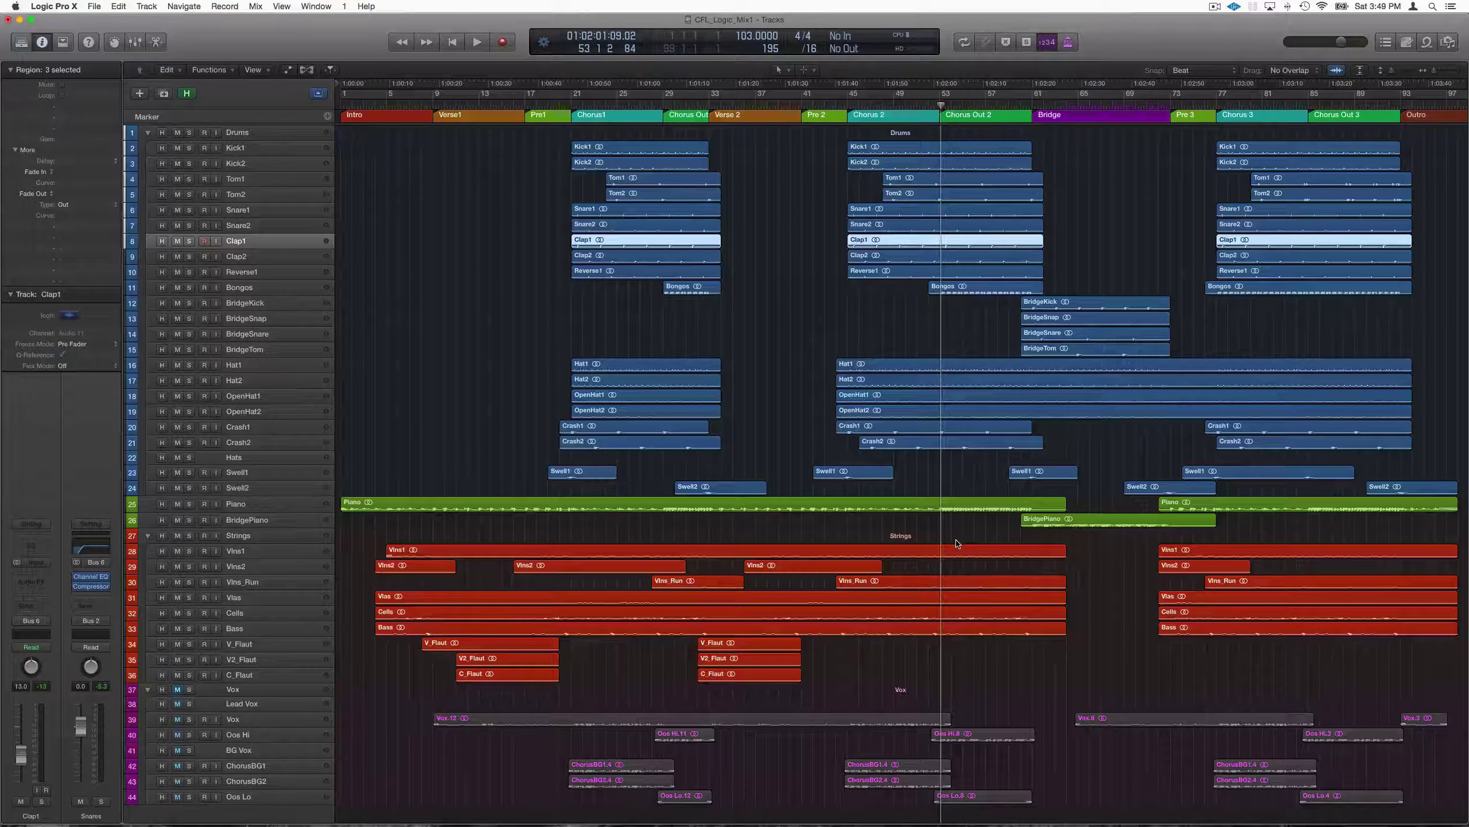
Step: Browse the plug-ins available for Clap1's empty Audio FX slot, examining the Dynamics category and its limiters, and dismiss the choices
click(33, 580)
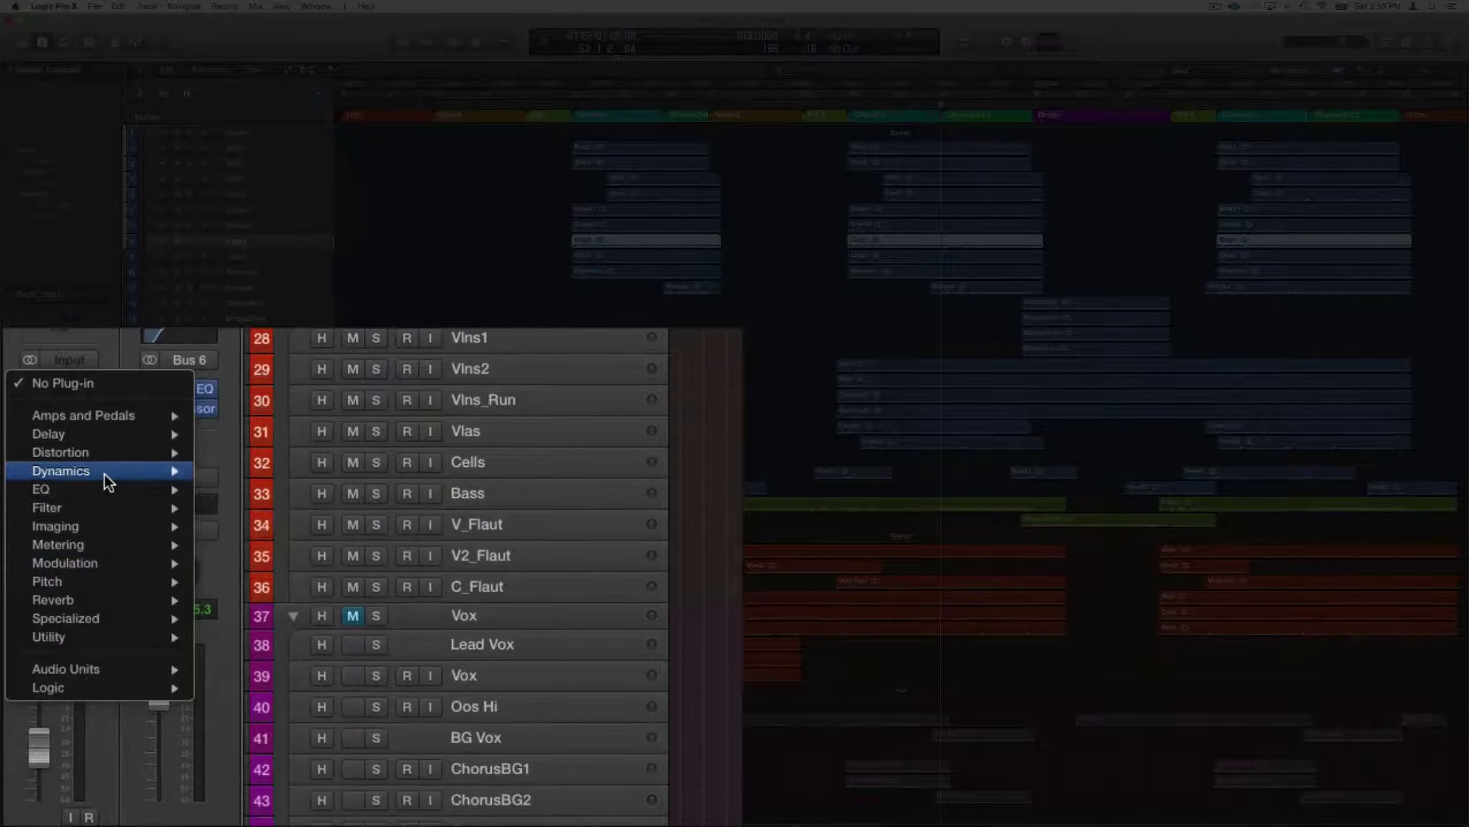
mouse_move(104, 474)
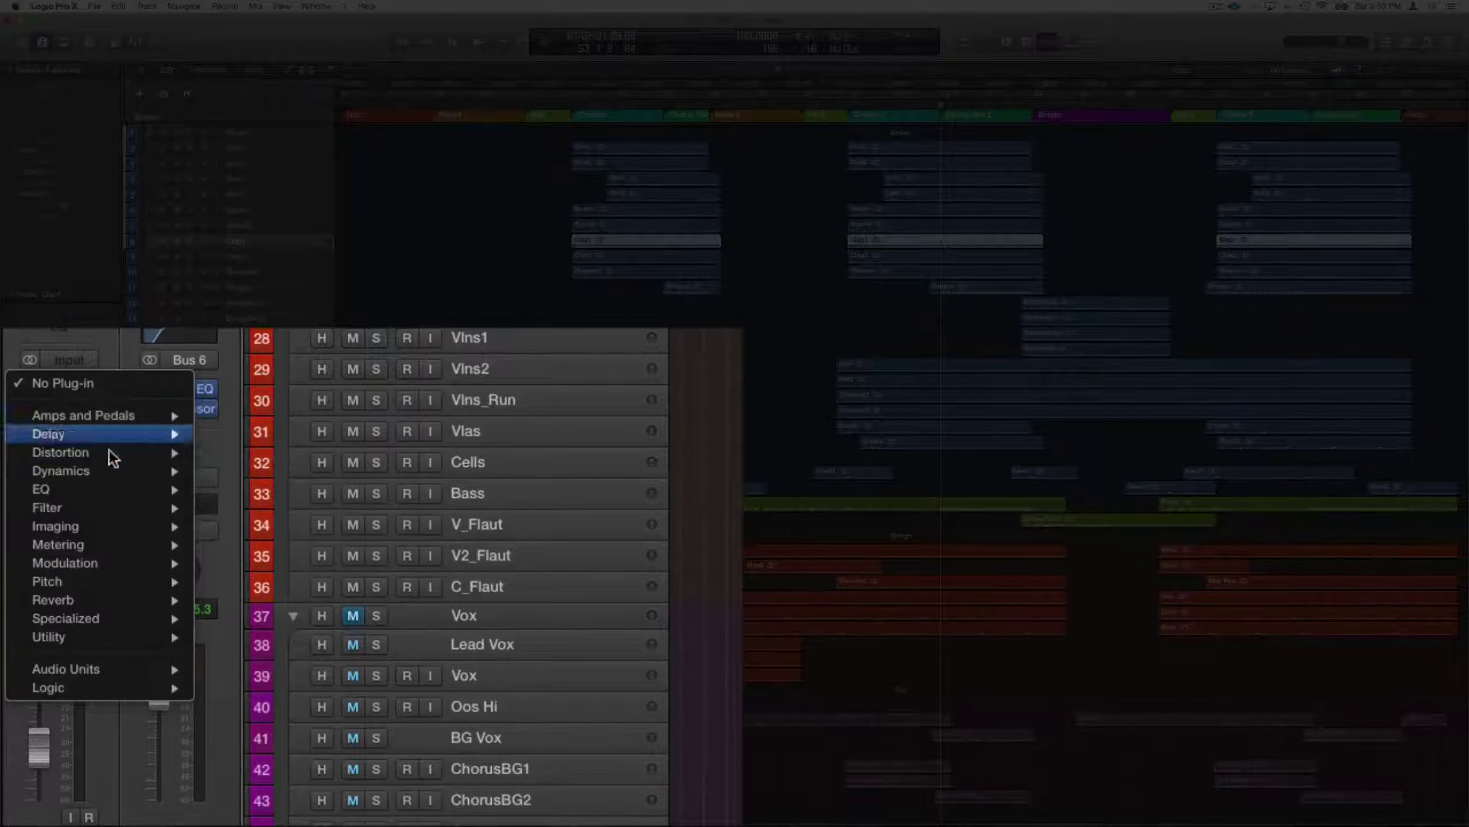
mouse_move(100, 622)
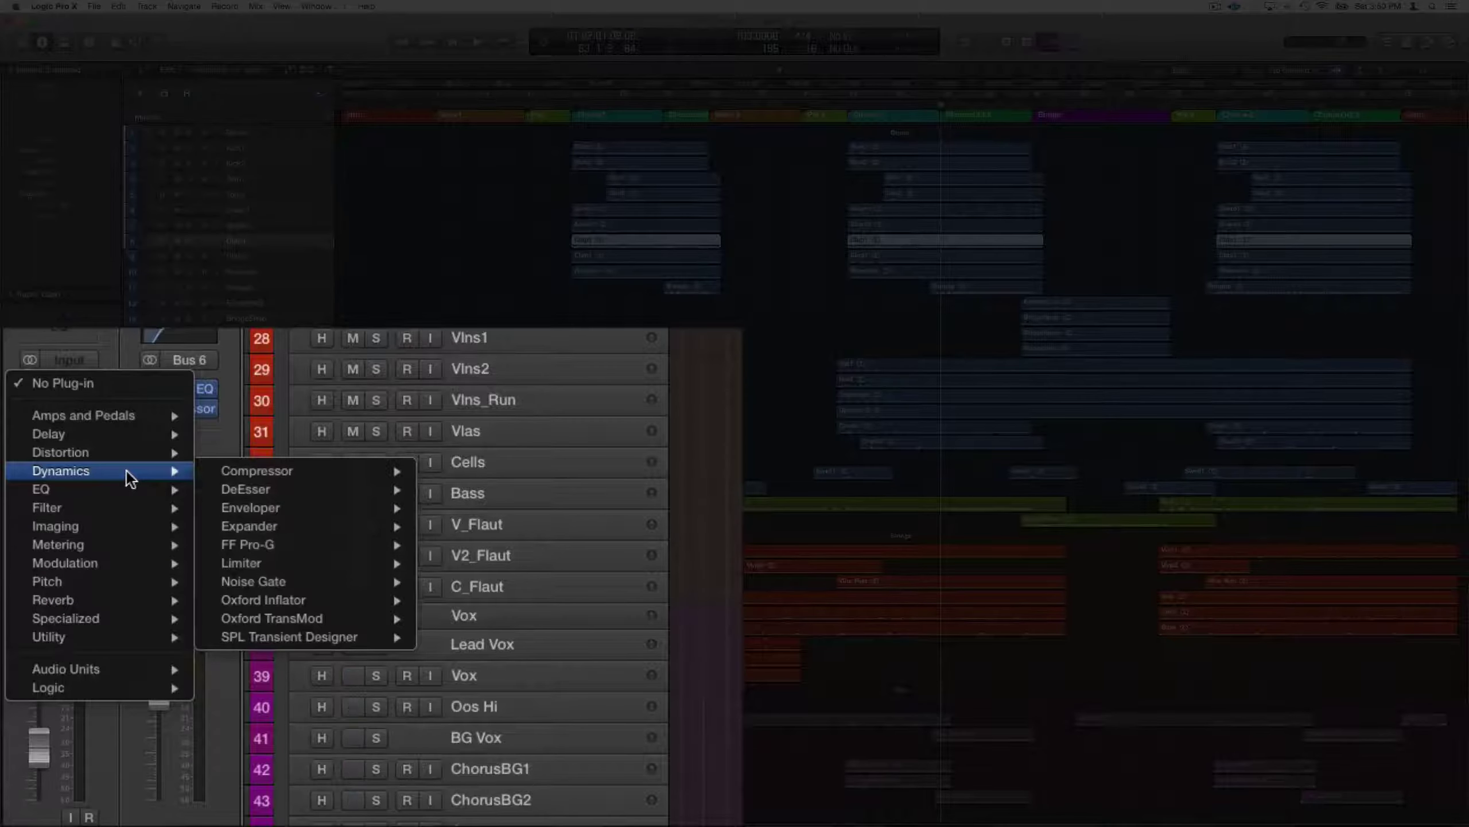
mouse_move(234, 471)
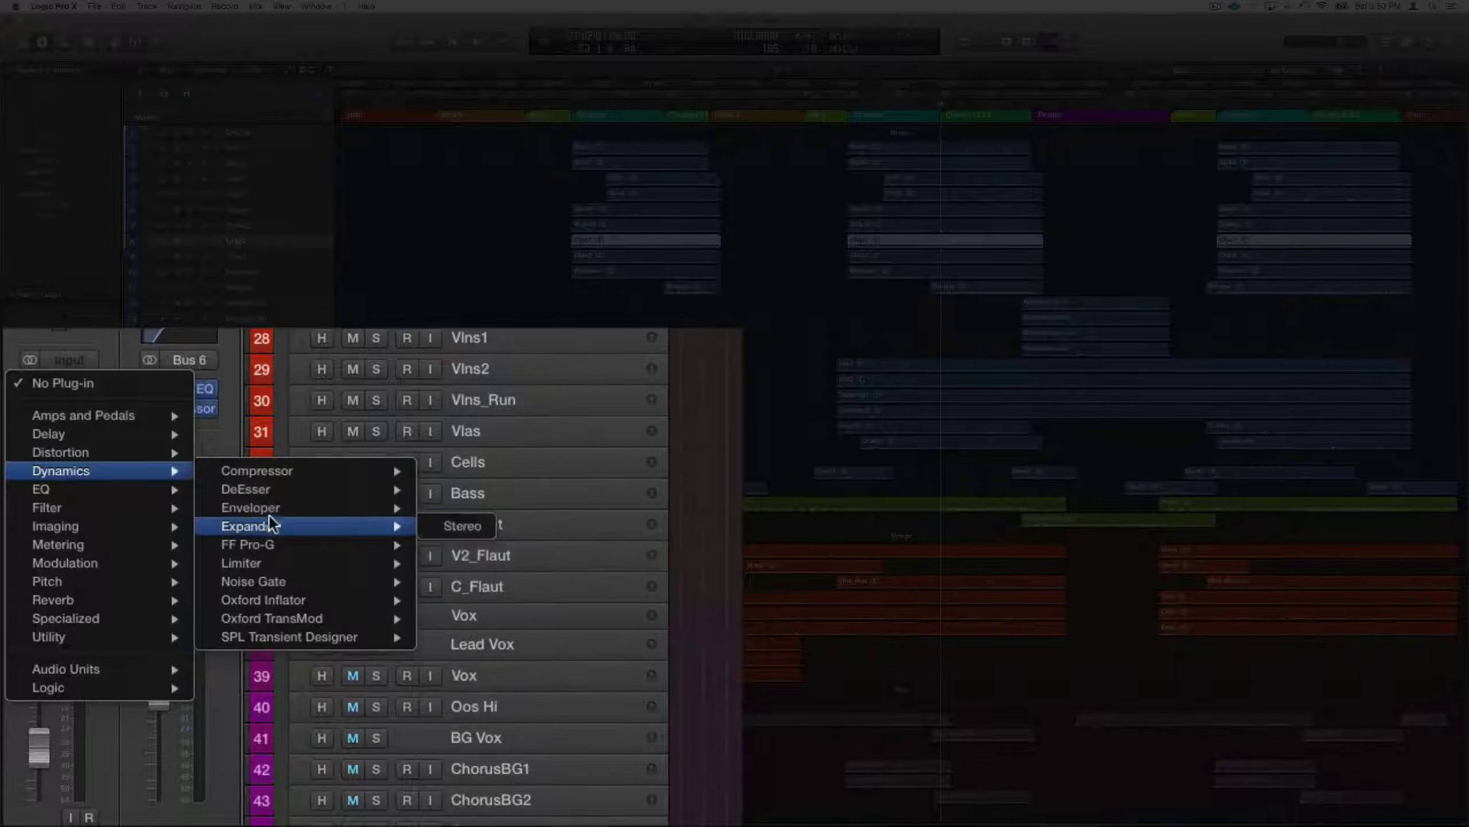
mouse_move(292, 489)
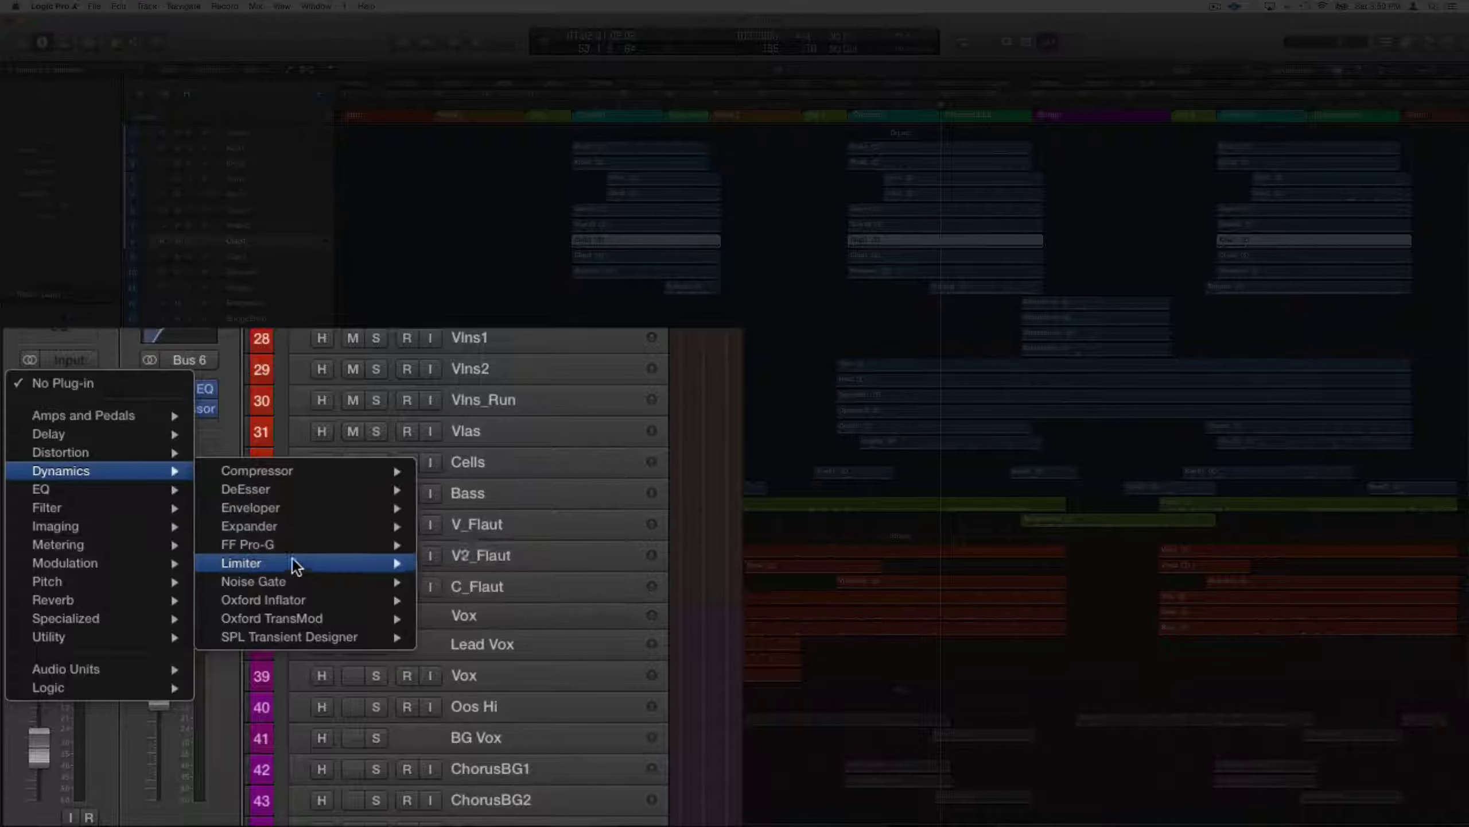
mouse_move(296, 563)
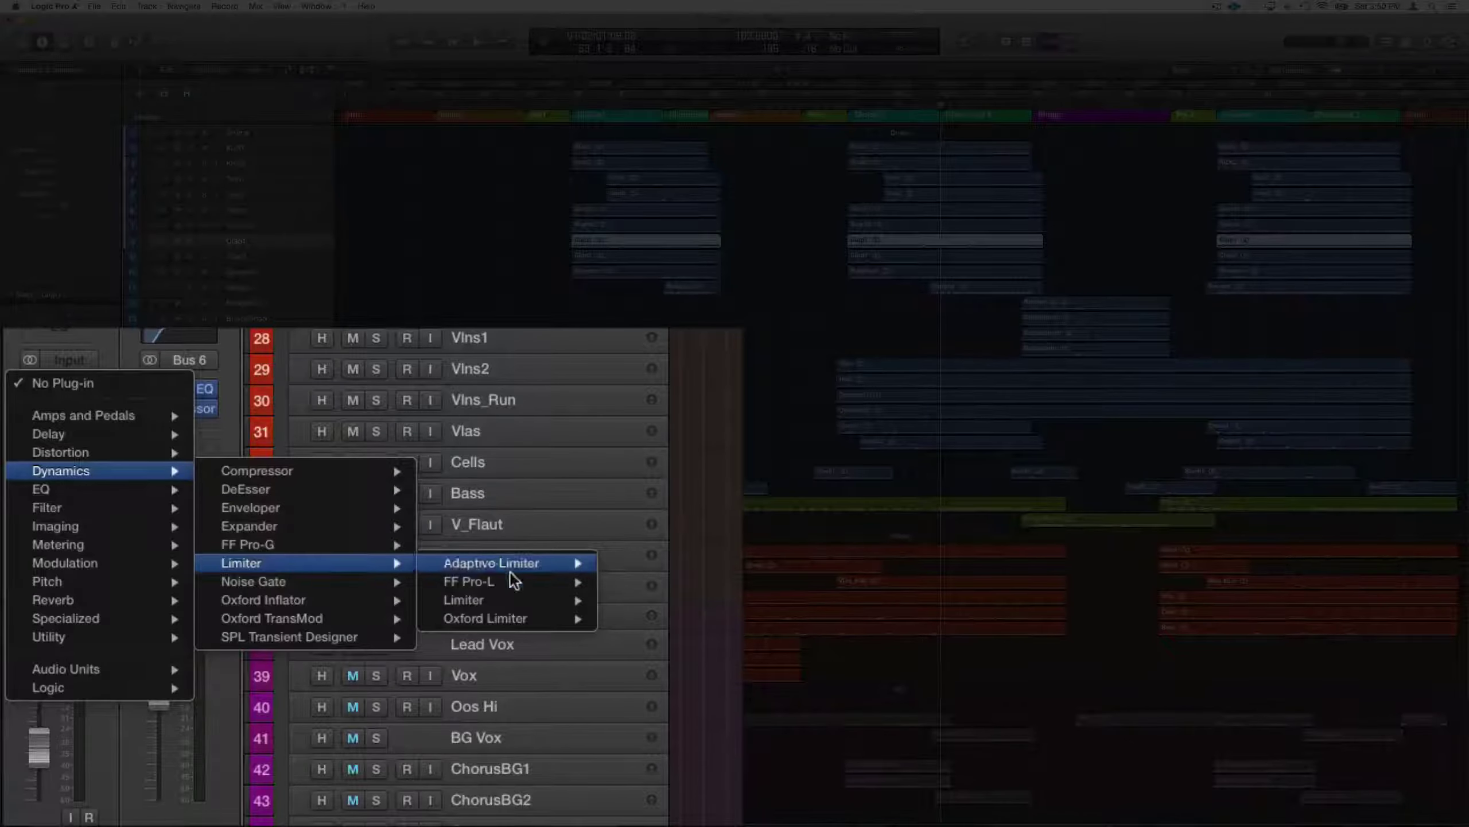
mouse_move(509, 580)
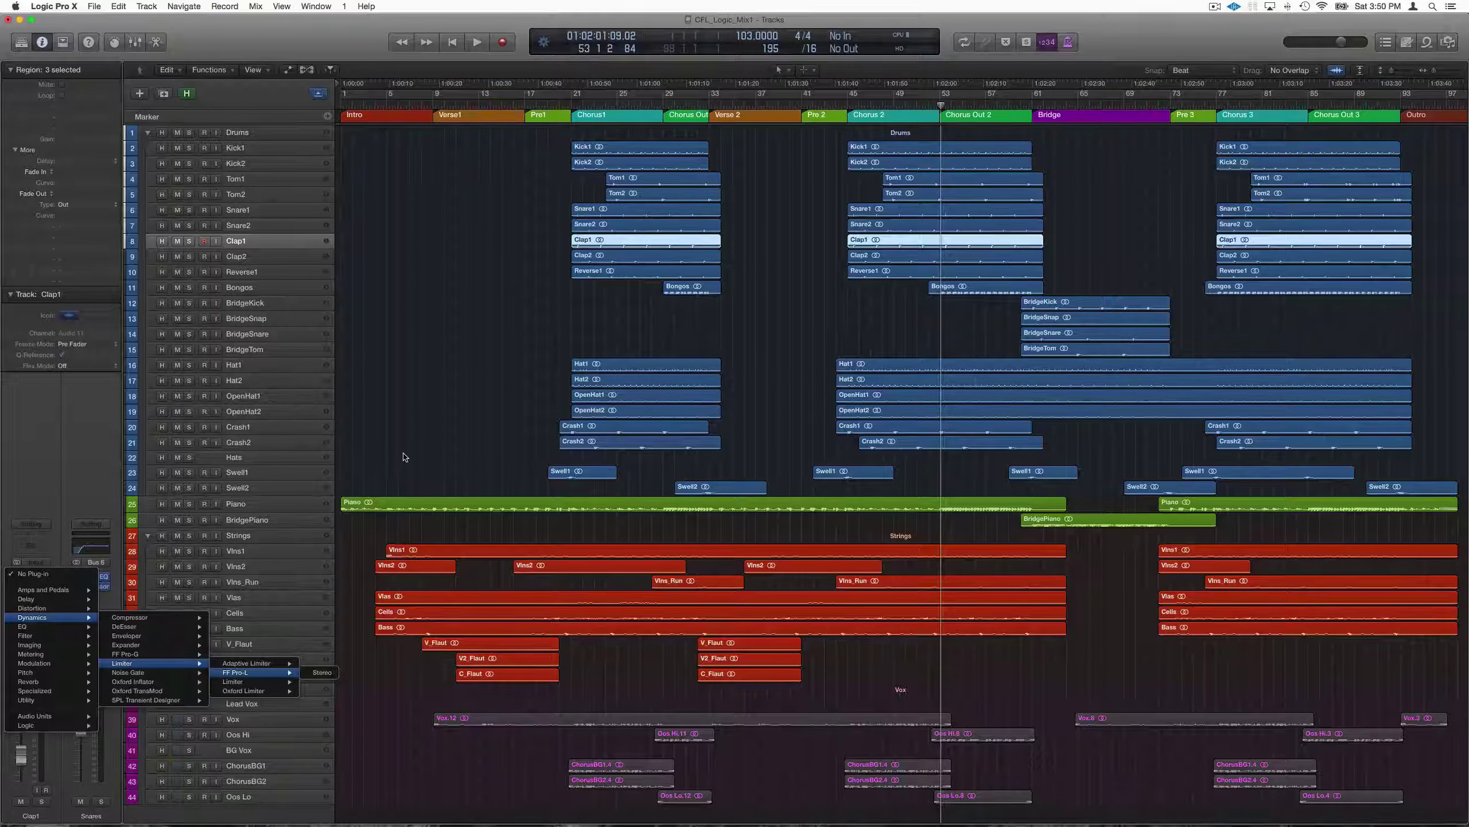
key(Escape)
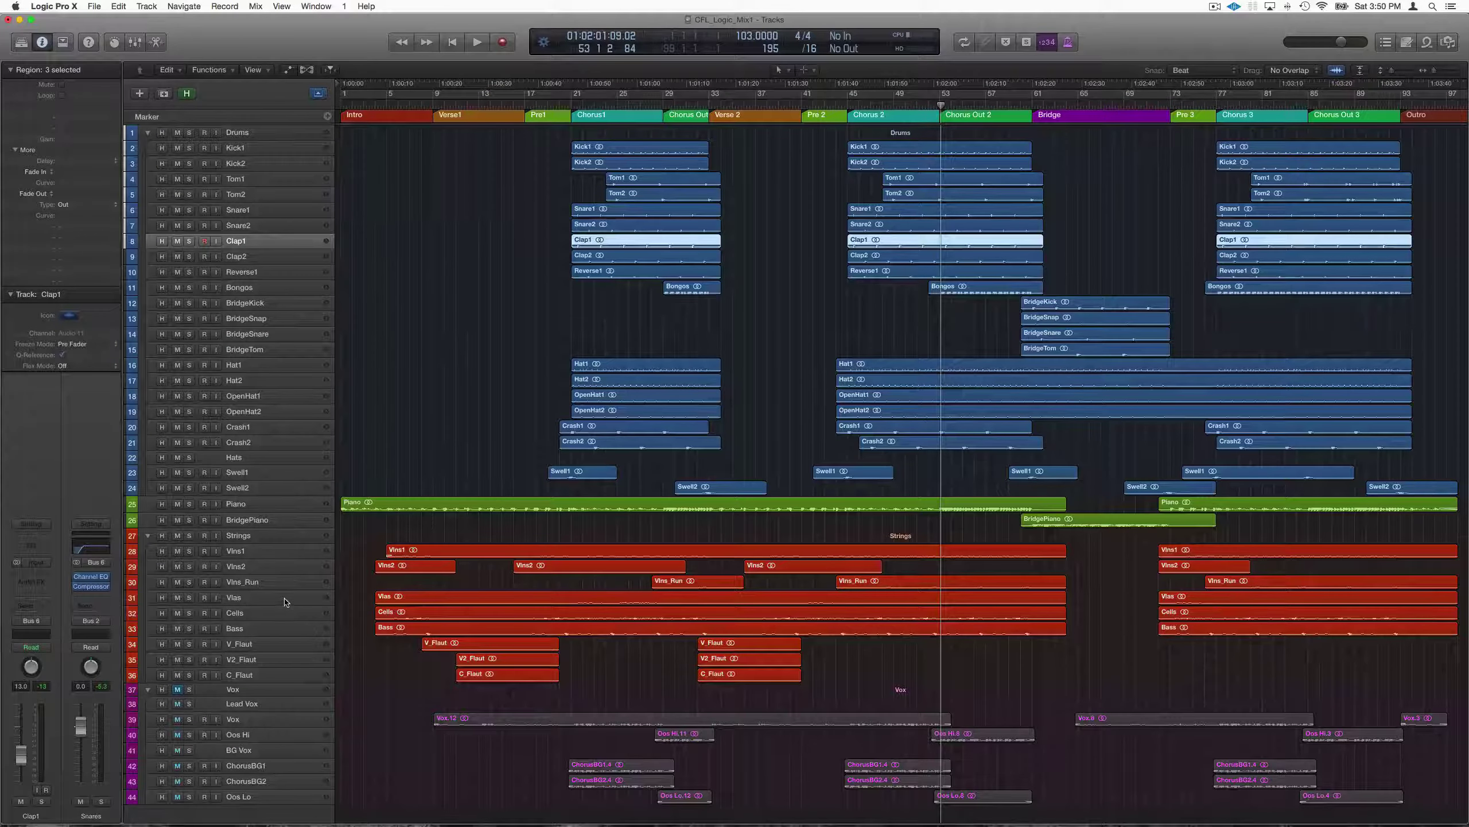
Step: Reopen the Mixer, check the plug-in choices for Lead Vox's next Audio FX slot, dismiss them and close the Mixer
key(x)
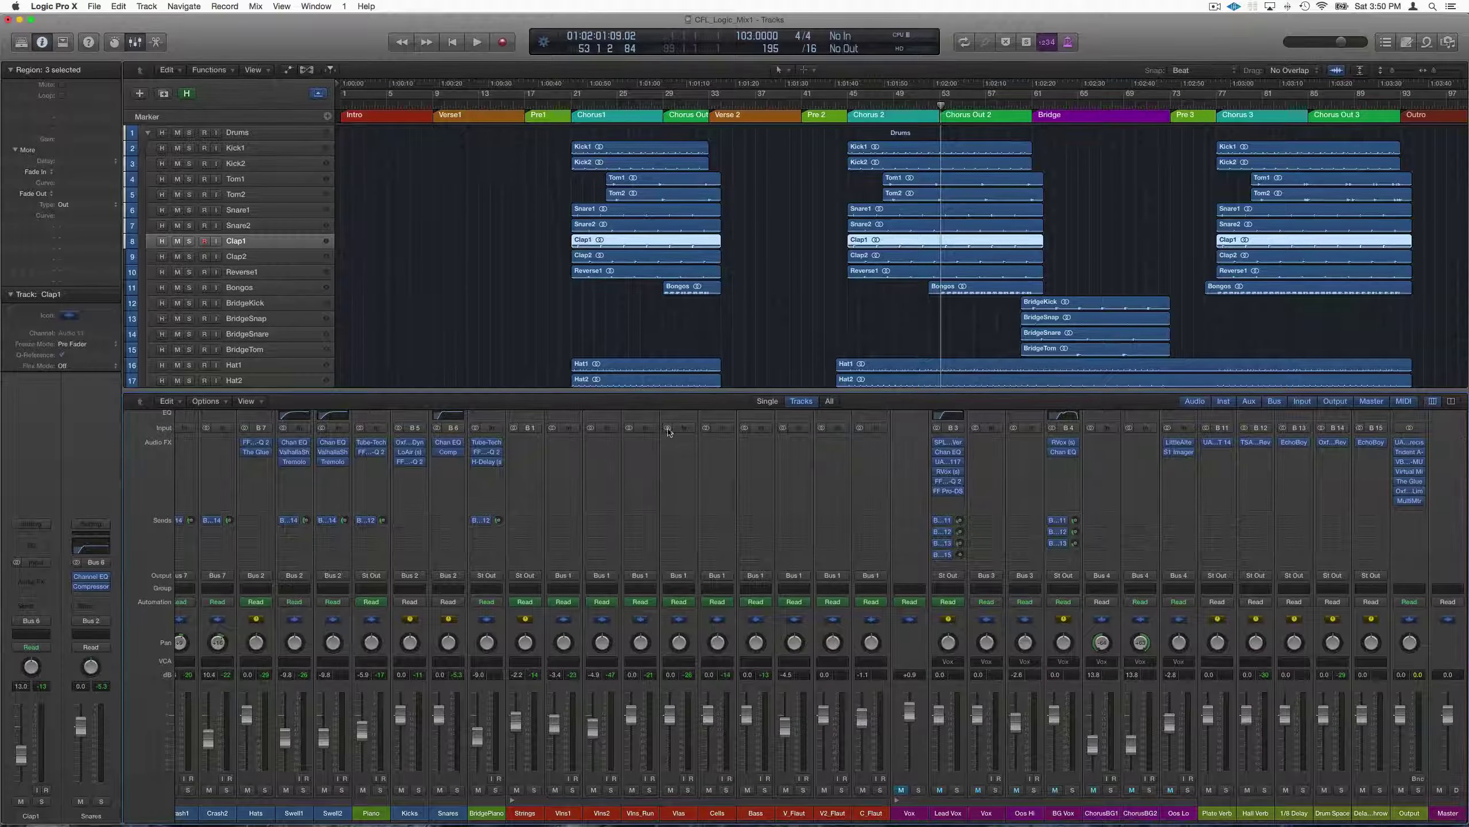
mouse_move(939, 444)
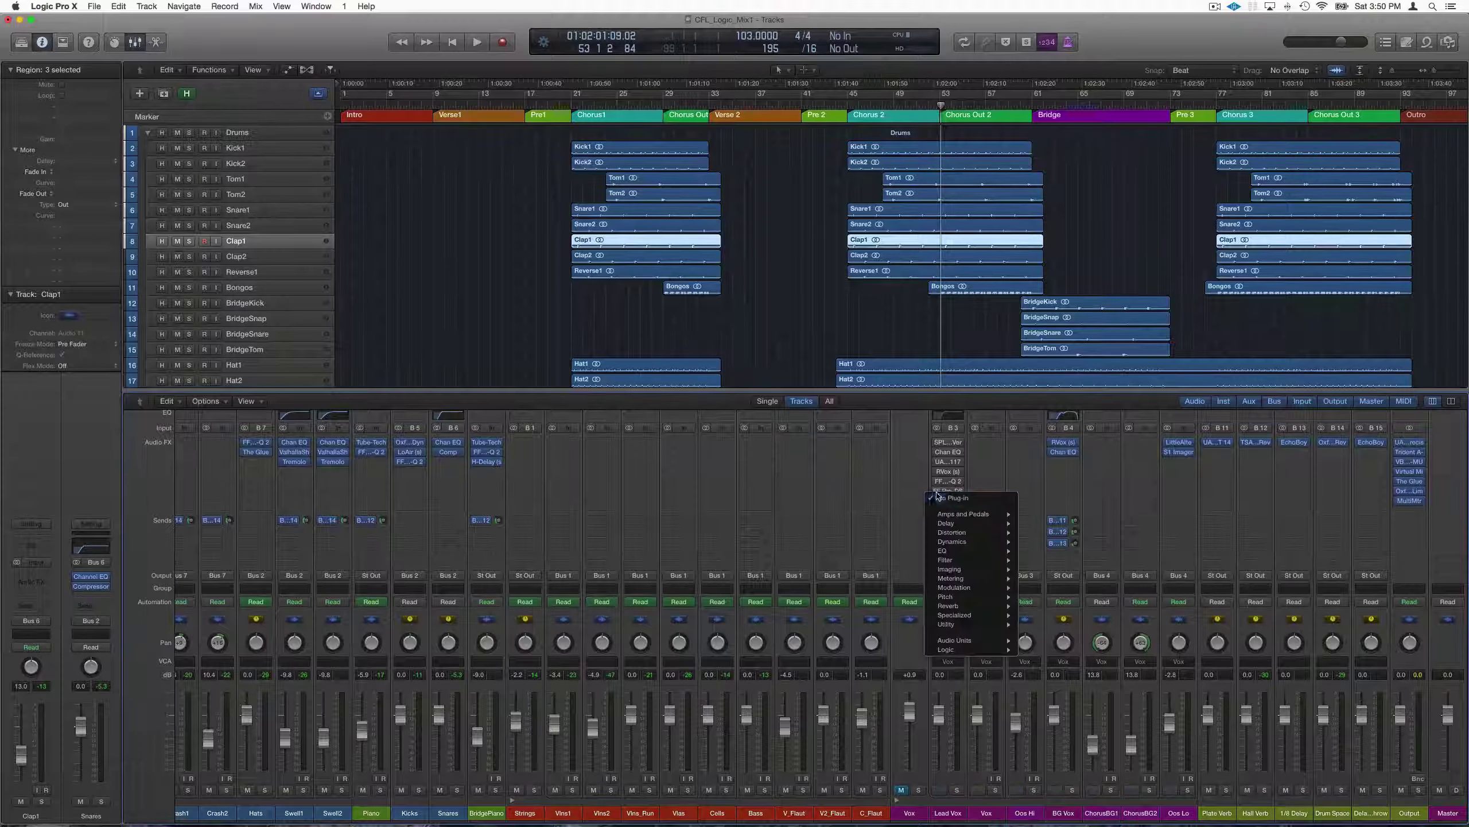
click(944, 499)
click(913, 482)
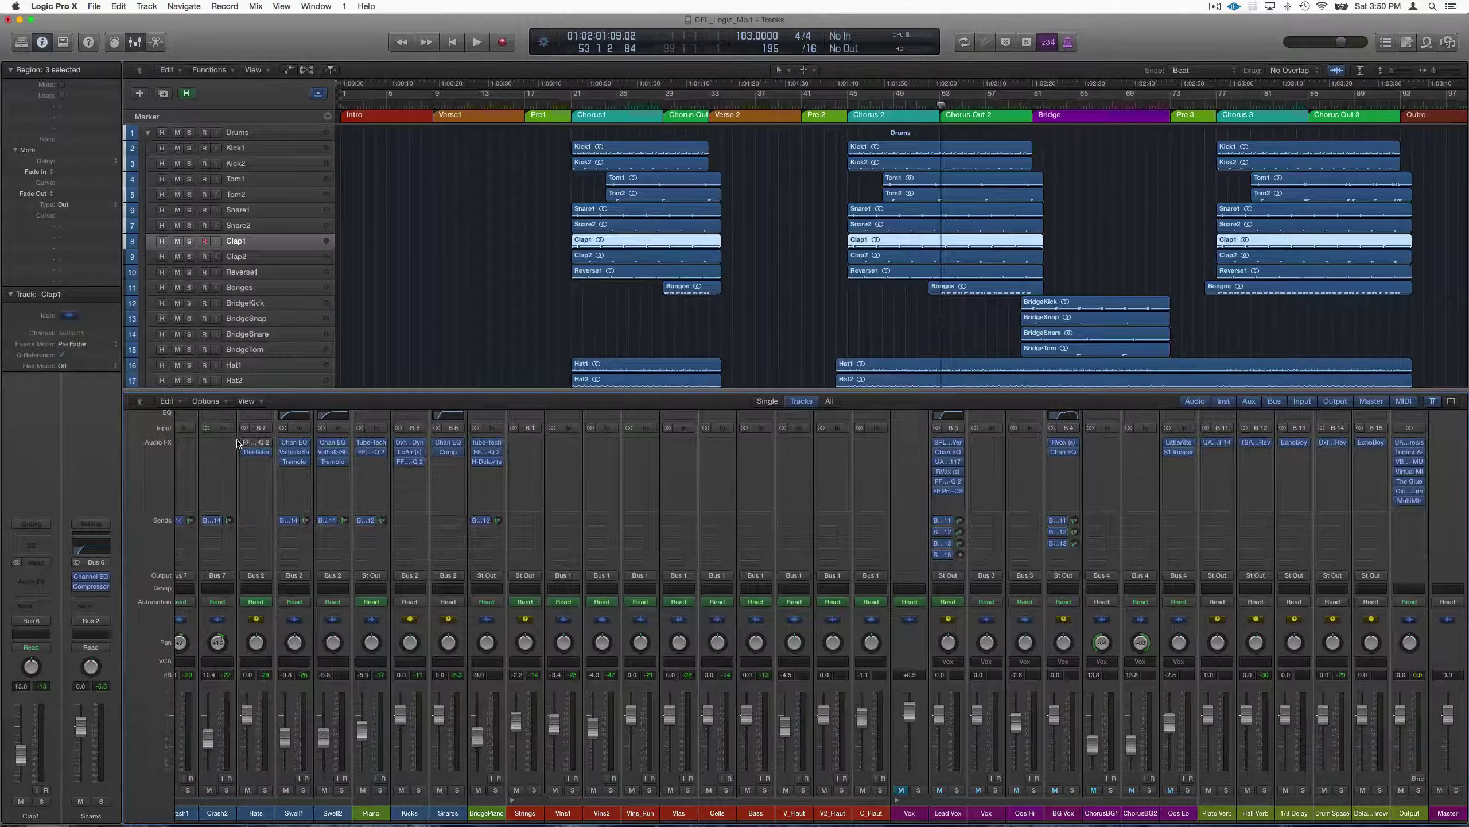
key(x)
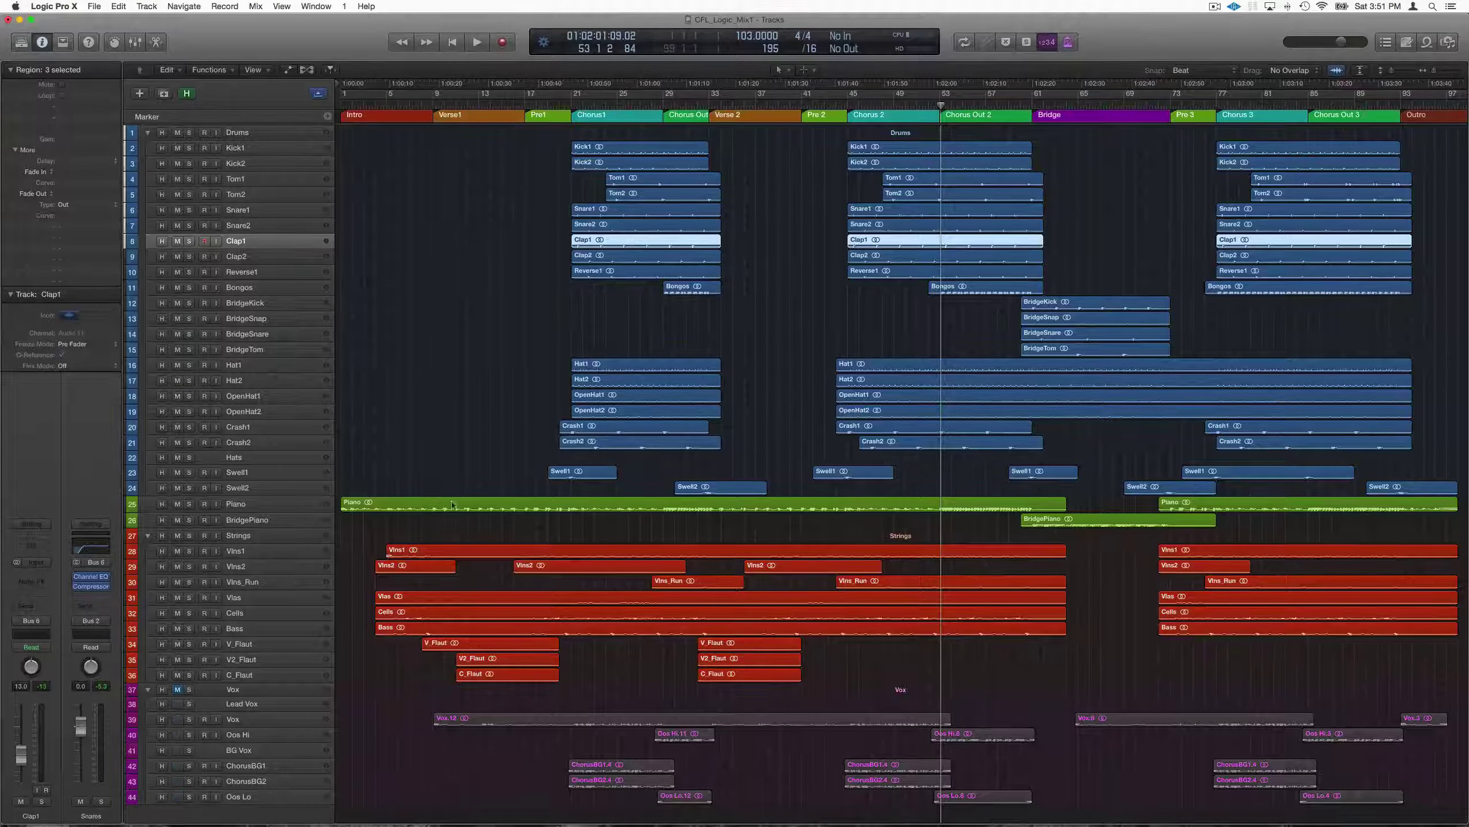
Step: Show track automation and enlarge the tracks vertically to view the volume automation around the Hats, Piano and Strings tracks
key(a)
key(super+Down)
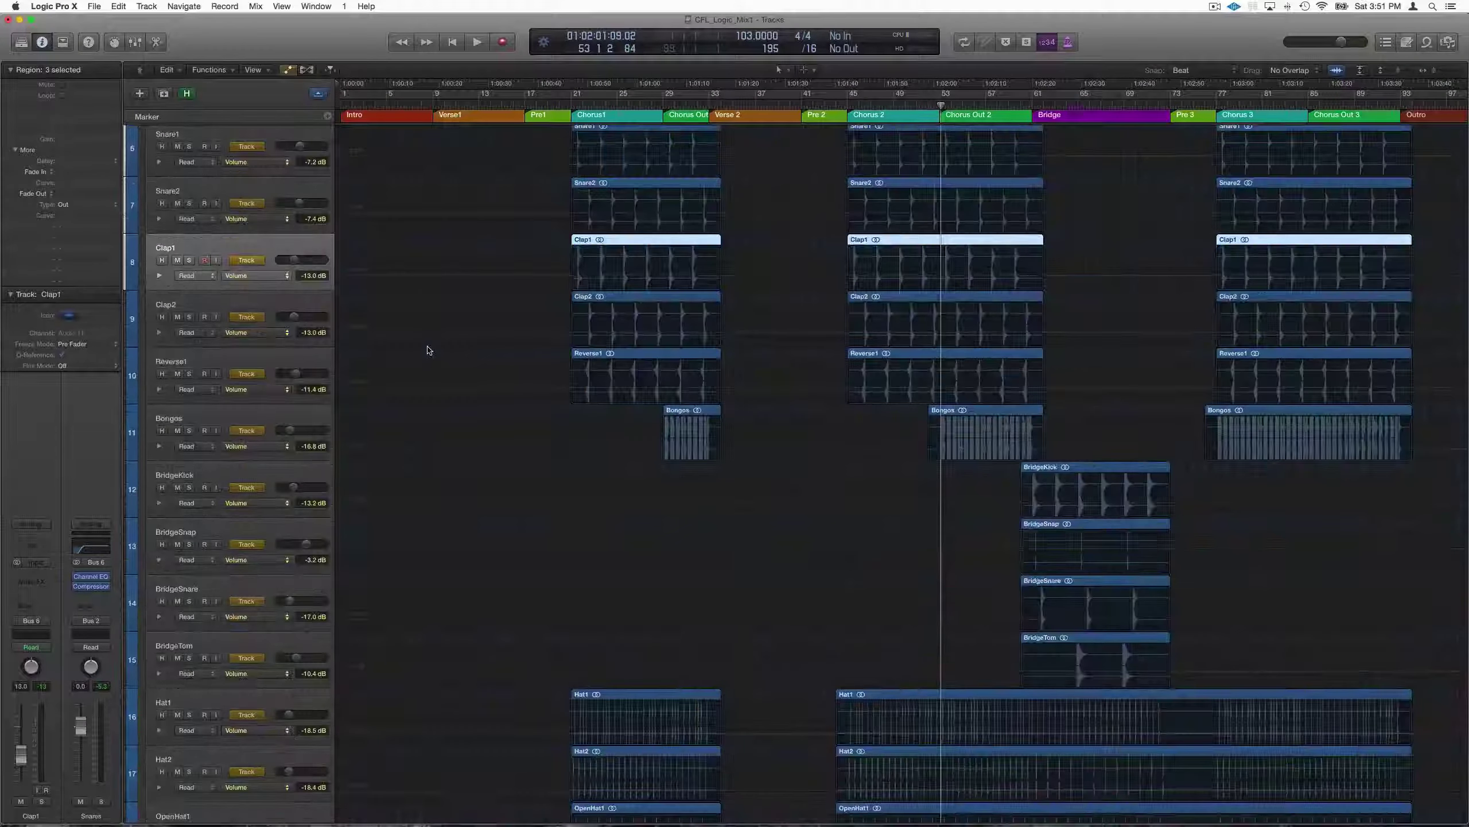
scroll(433, 420, down, 12)
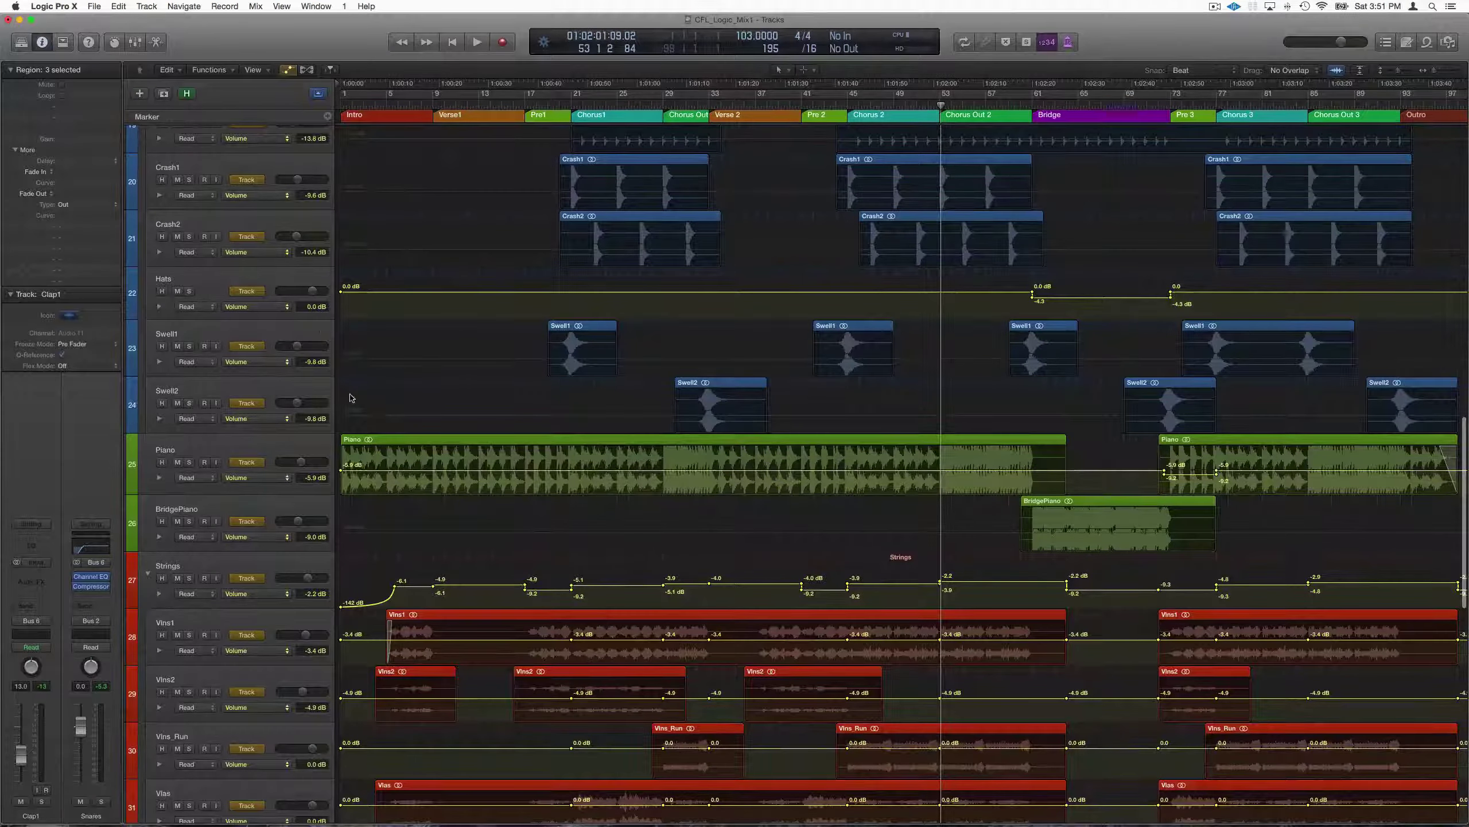
Step: Reveal an extra automation lane for the Hats track and examine the FF Pro-Q 2 parameters available for automation, then dismiss the choices
click(297, 279)
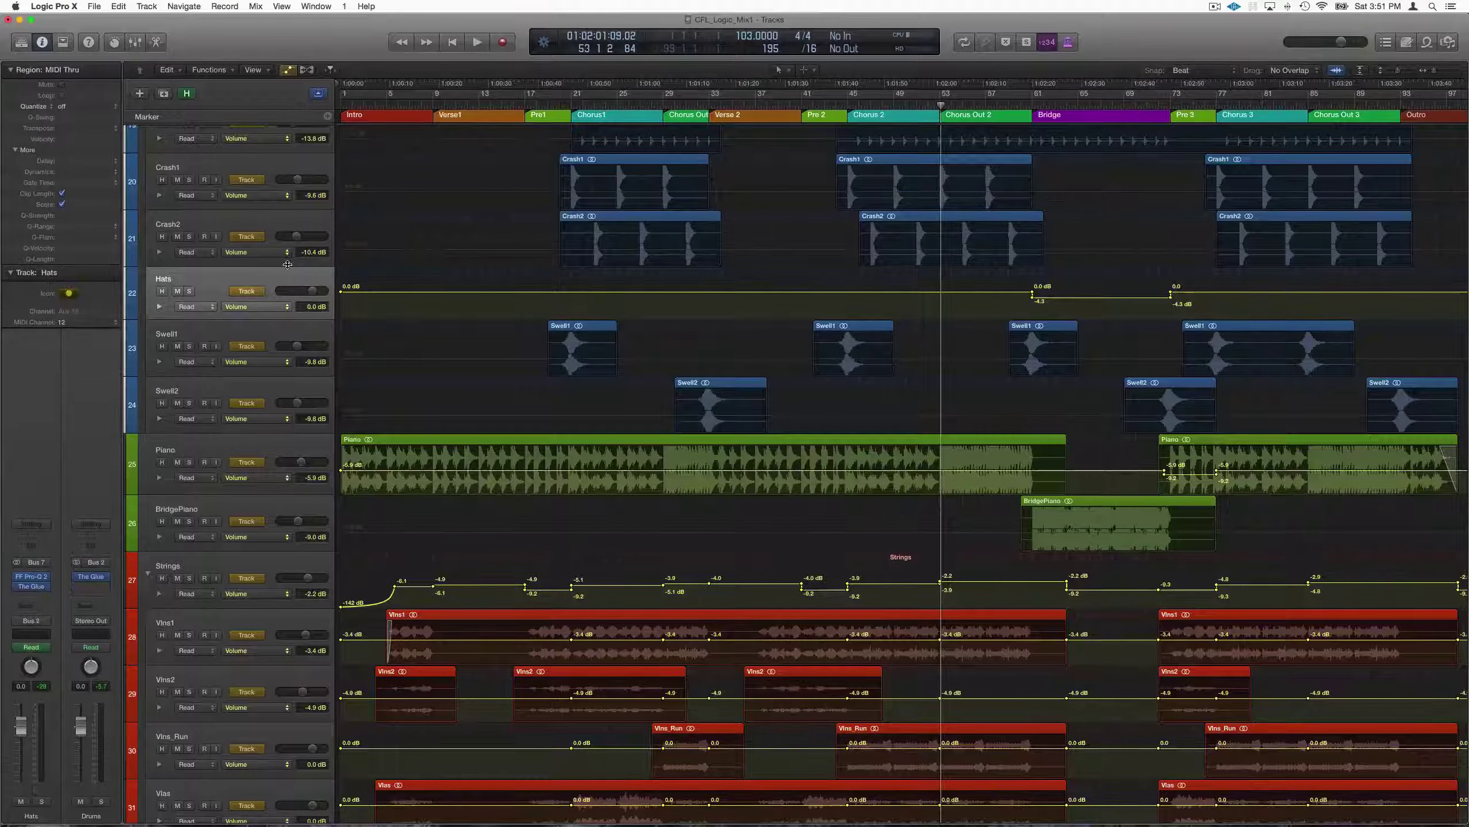
click(159, 306)
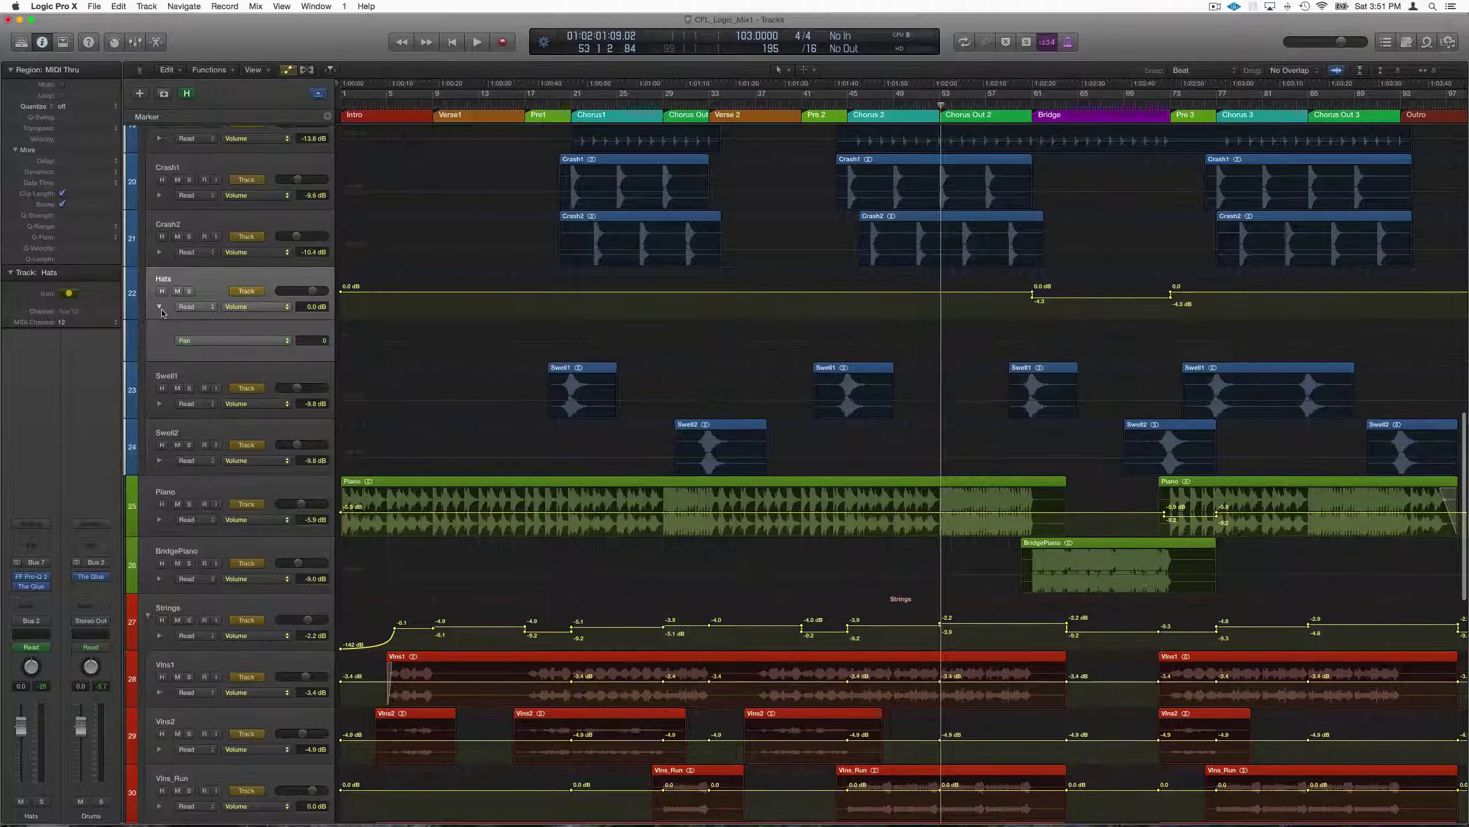
click(252, 340)
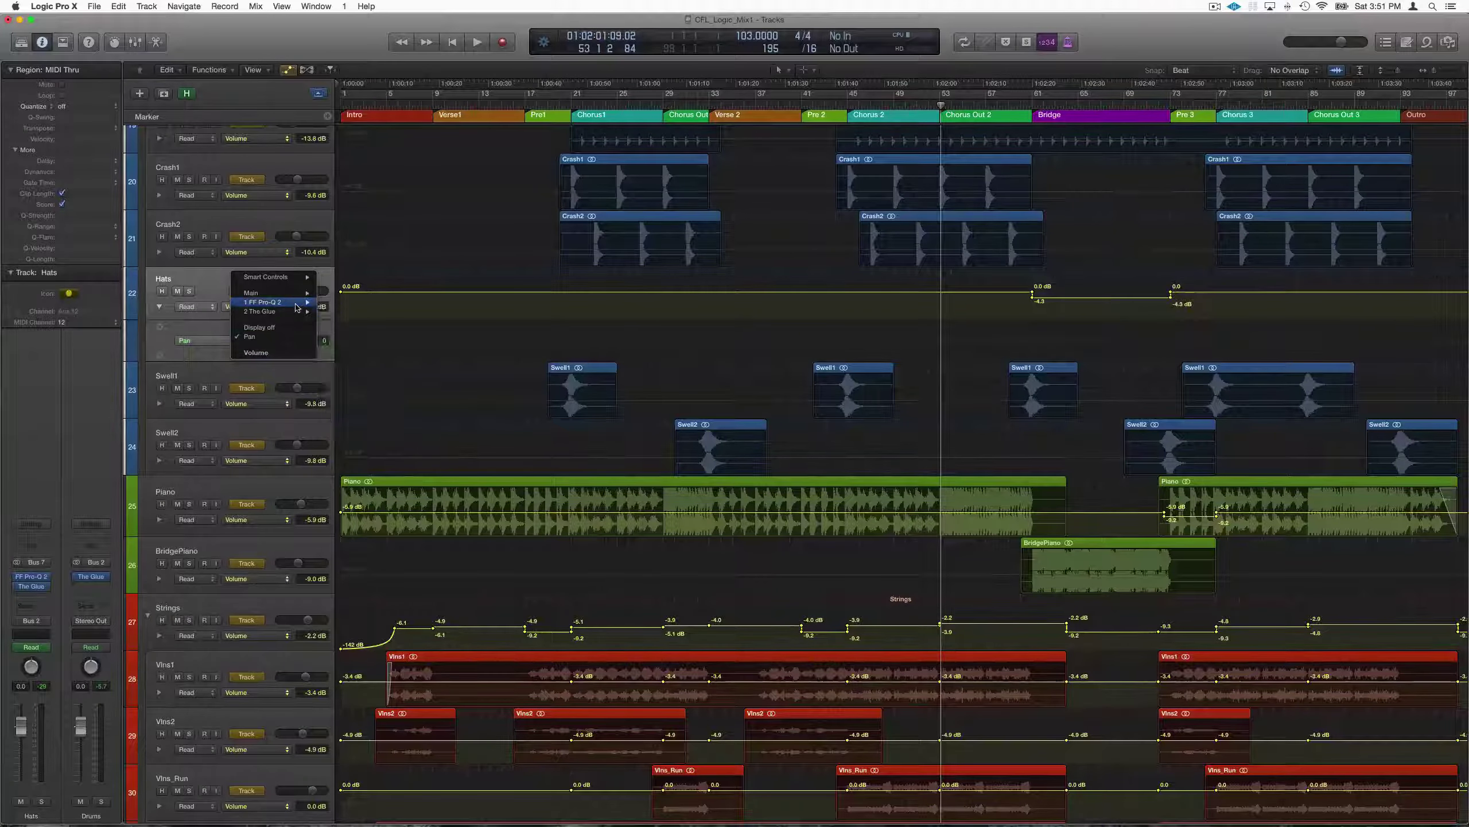
mouse_move(272, 301)
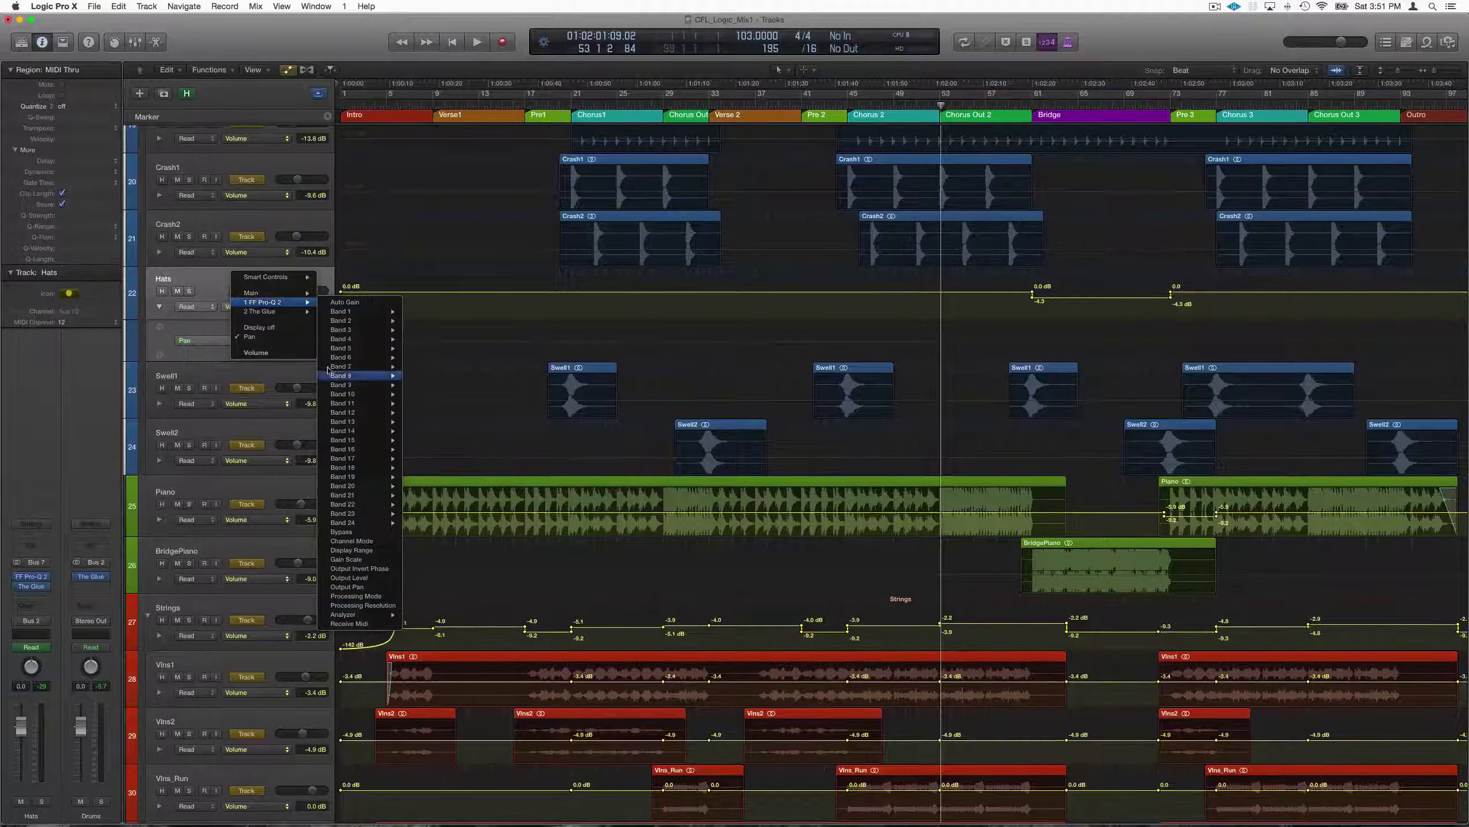
click(179, 324)
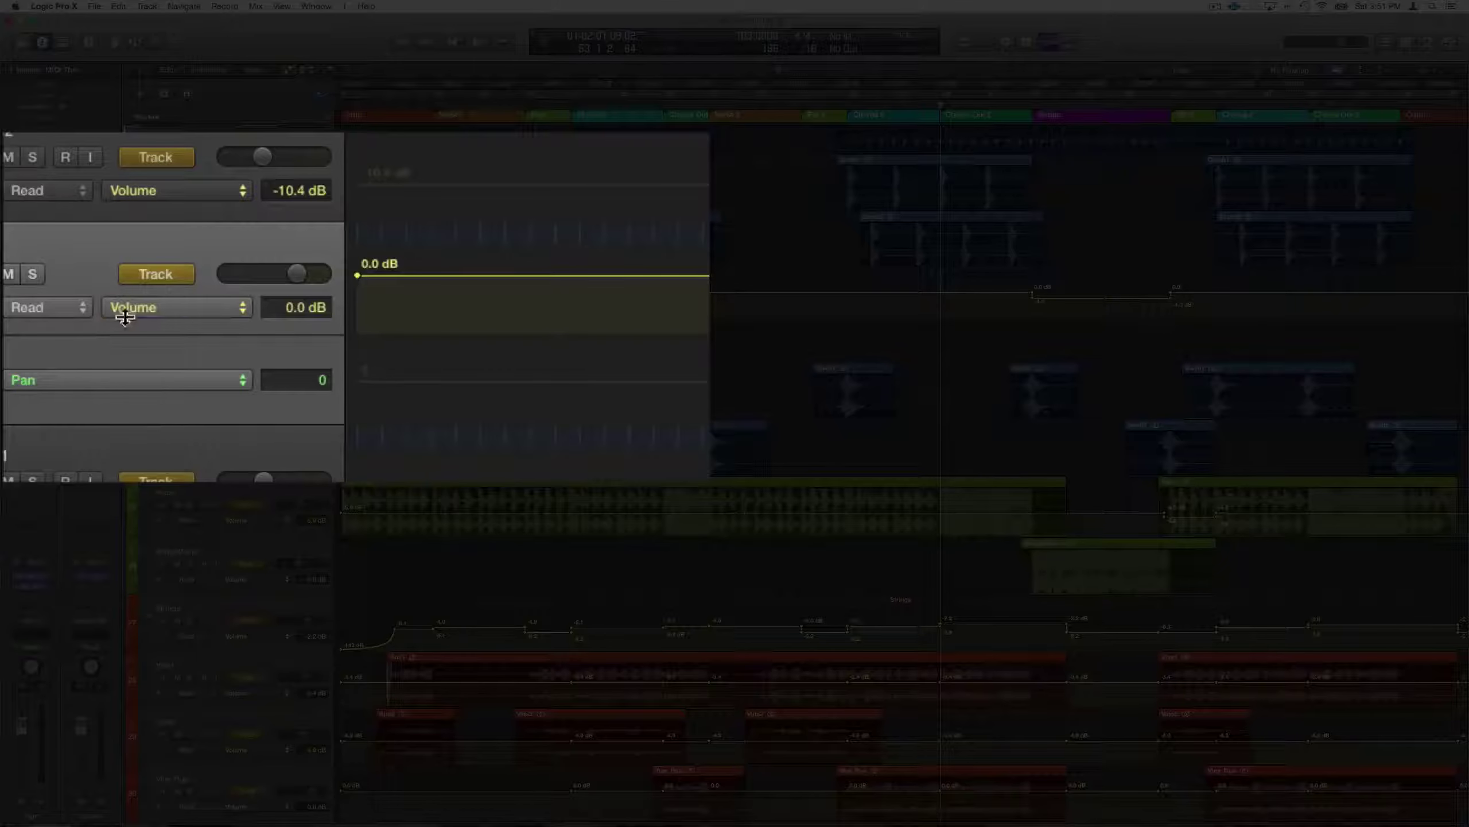
Step: Try trimming the Hats track's entire volume automation through its automation value, undo the change and close the extra Pan lane
click(116, 307)
click(113, 308)
mouse_move(312, 317)
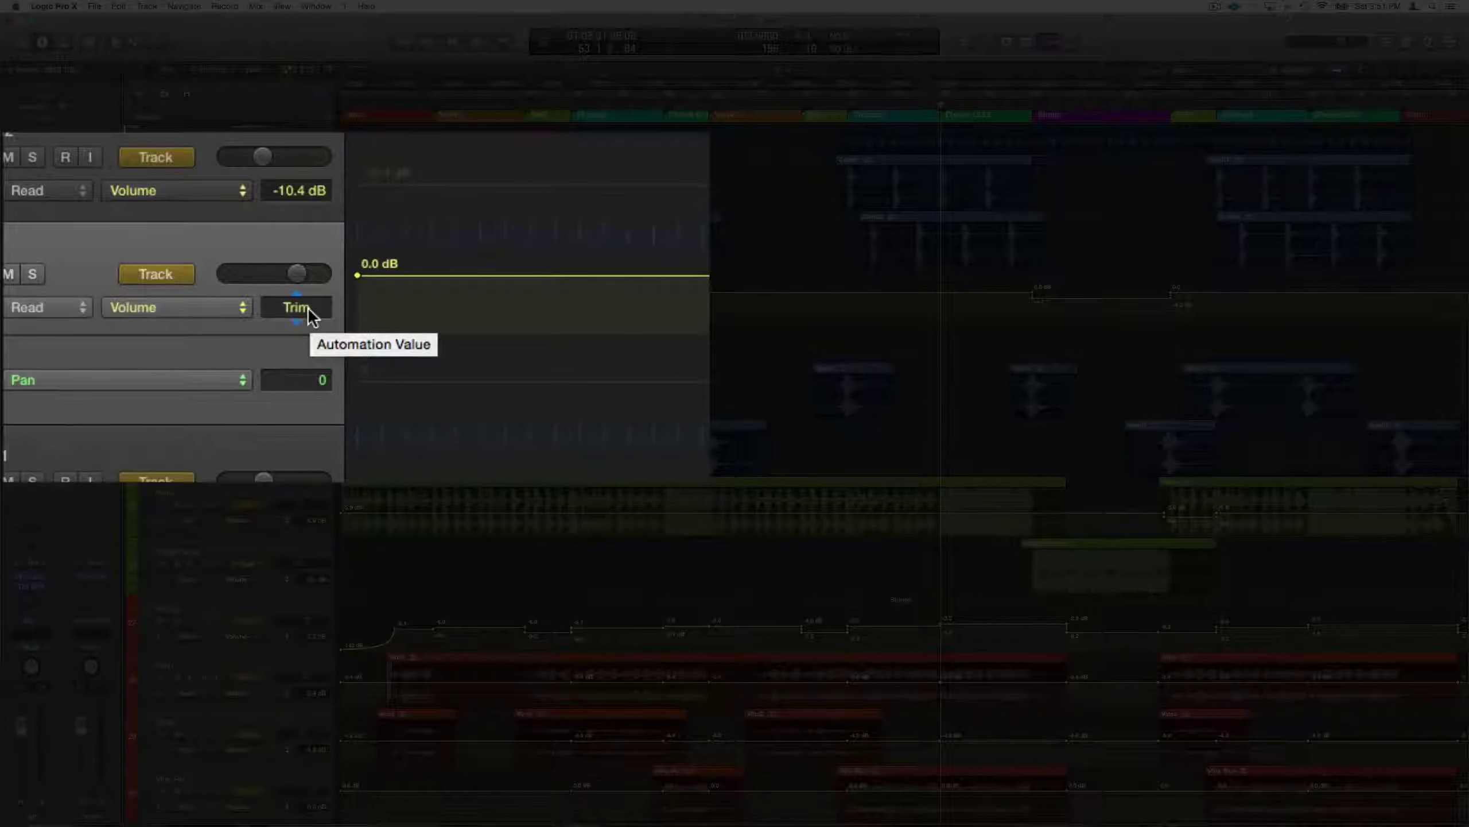
click(309, 309)
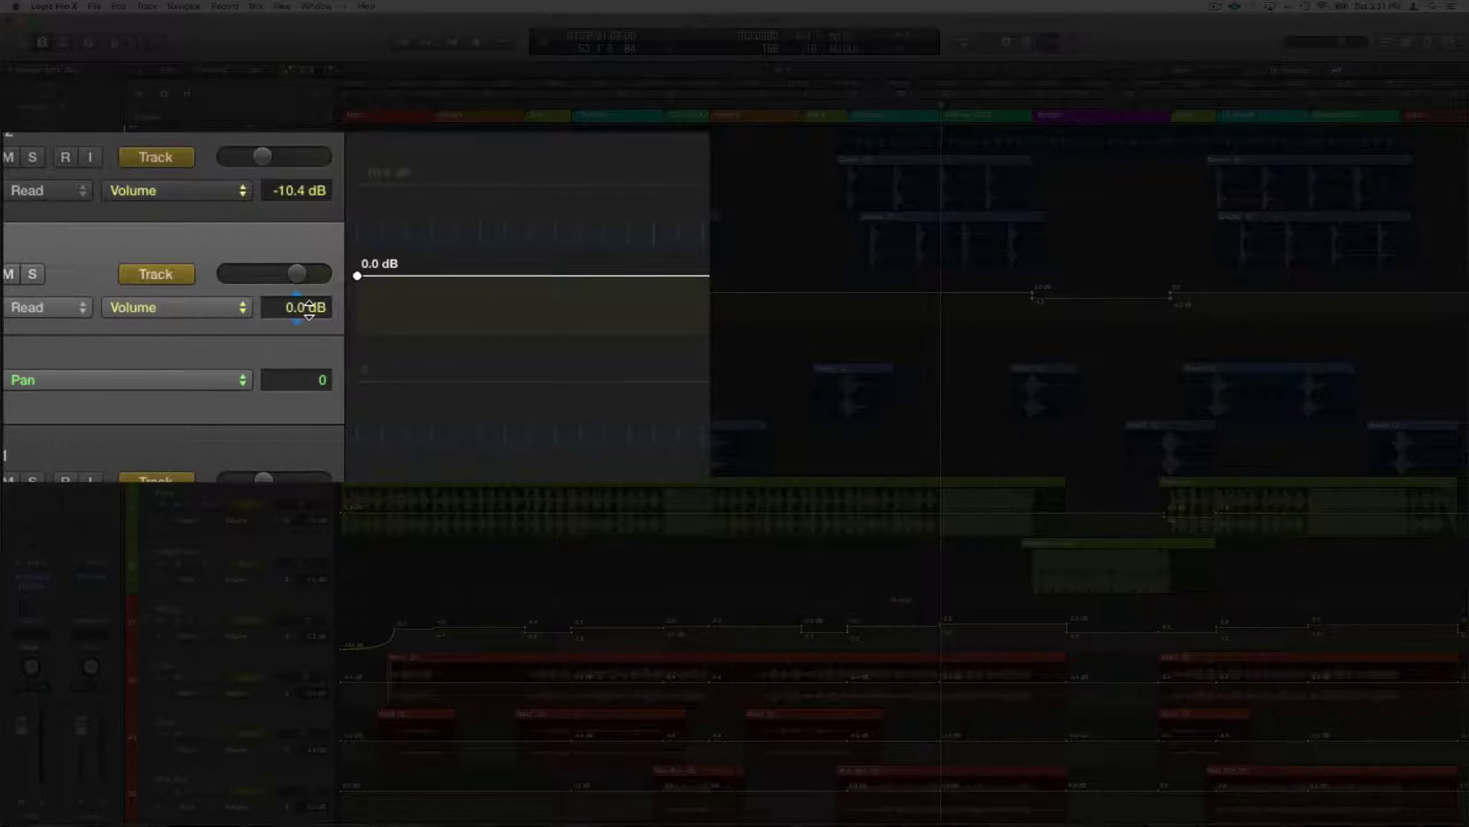
drag(309, 310, 312, 283)
key(super+z)
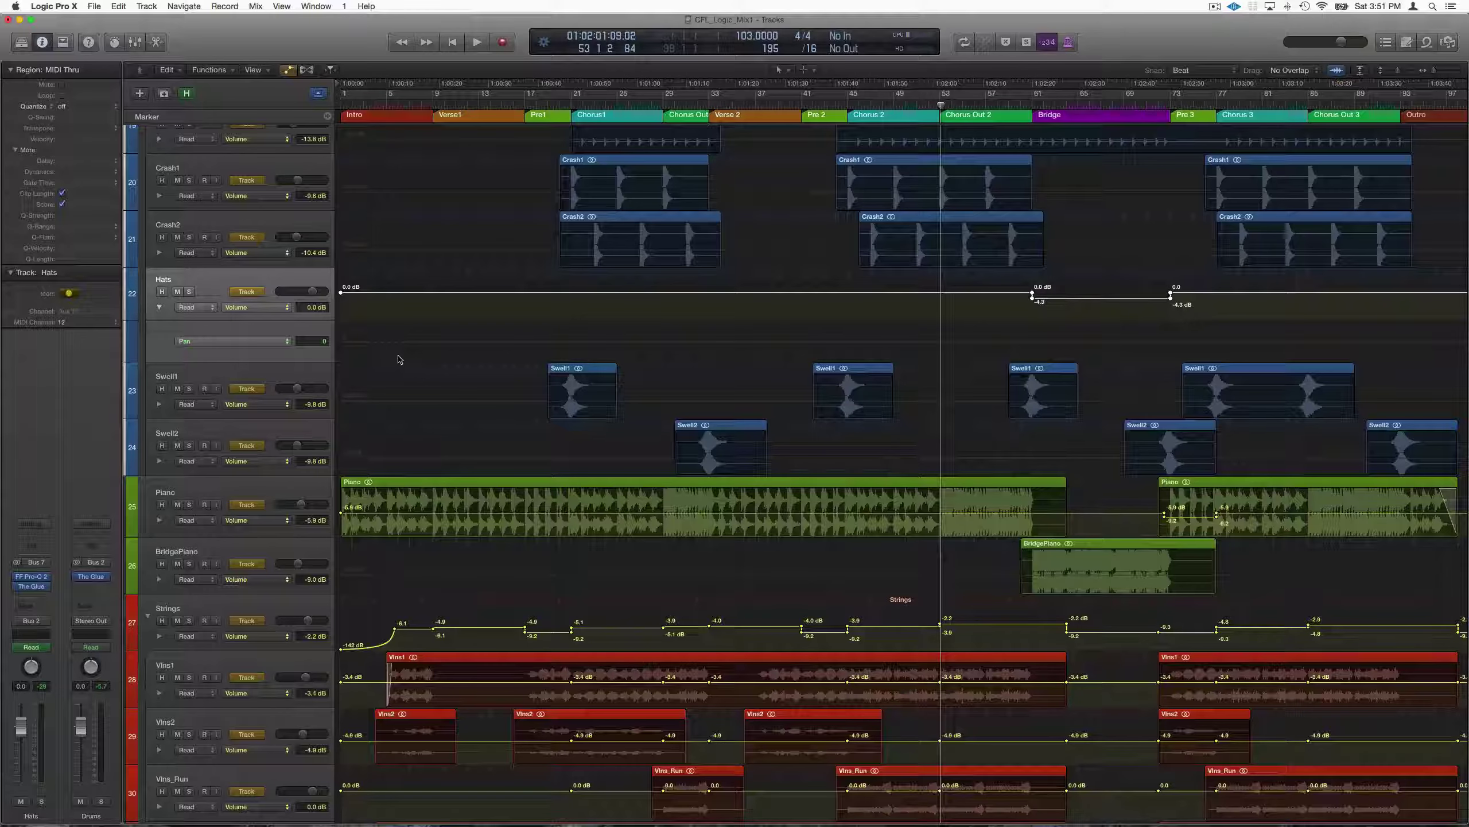
click(160, 306)
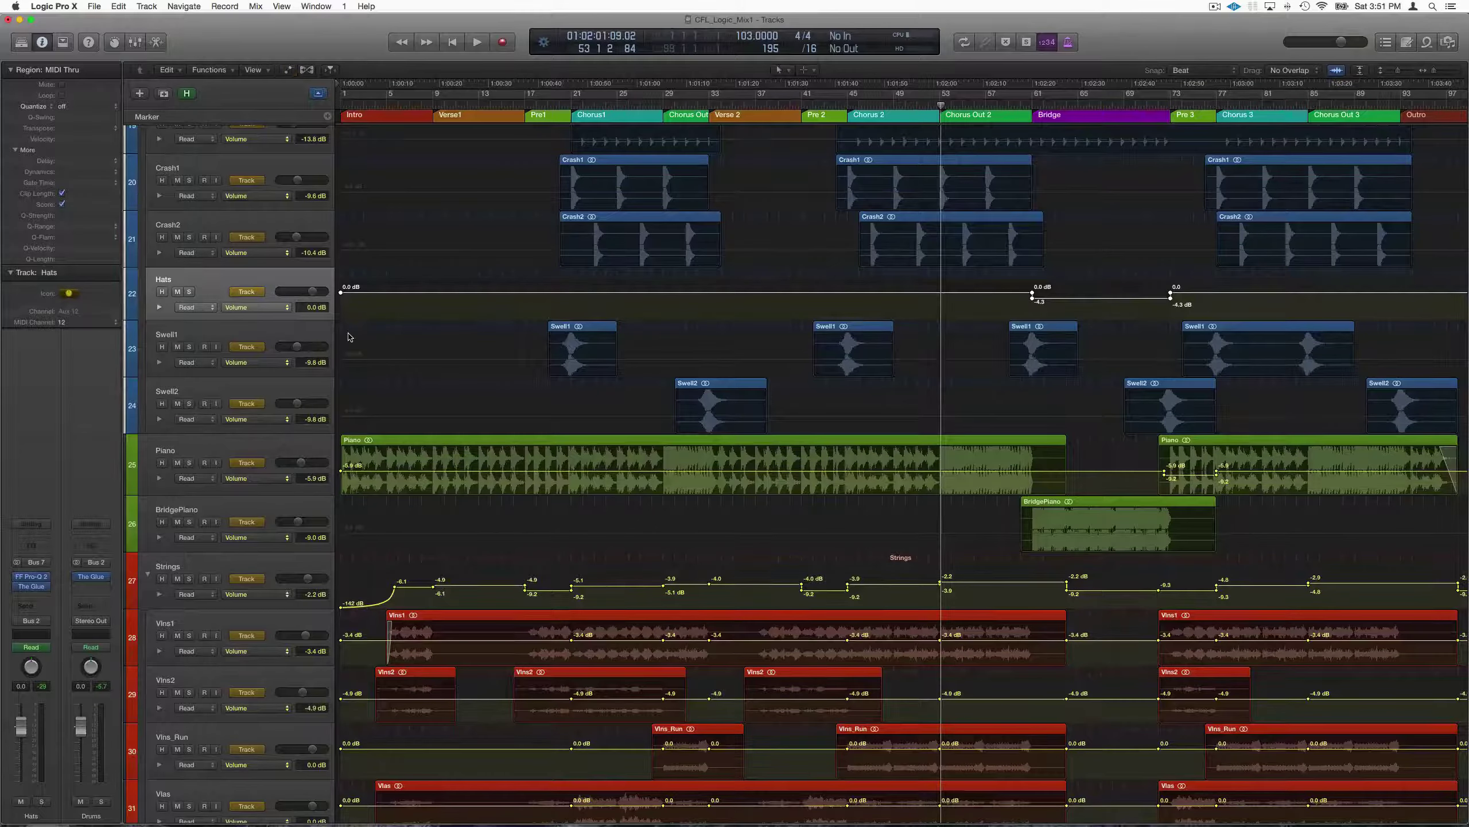
Step: Lower a section of the Hats volume automation between Chorus Out and Pre 2 to -10.1 dB and shape a peak of -1.4 dB within it
key(z)
key(z)
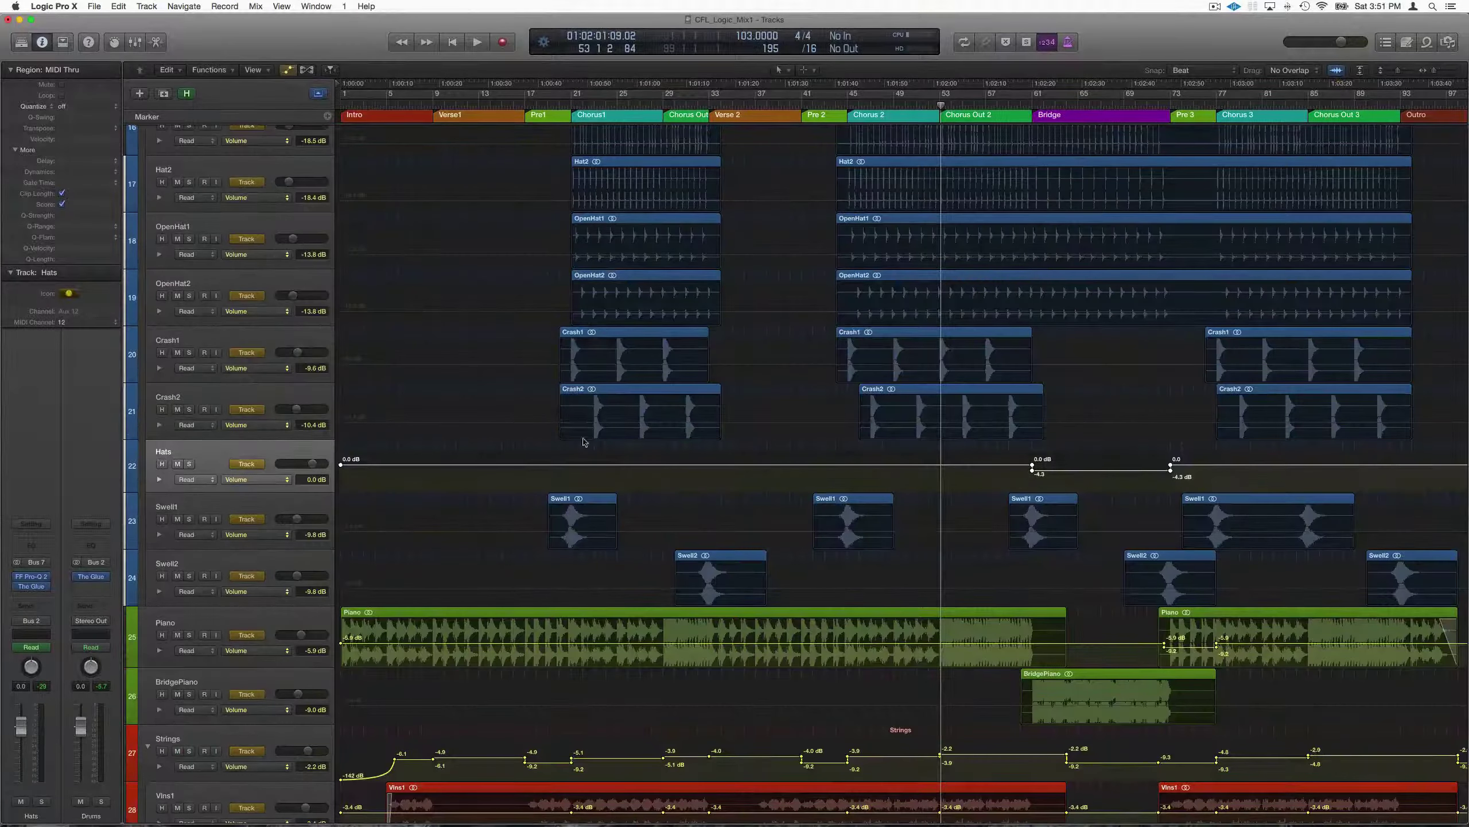
scroll(583, 441, down, 2)
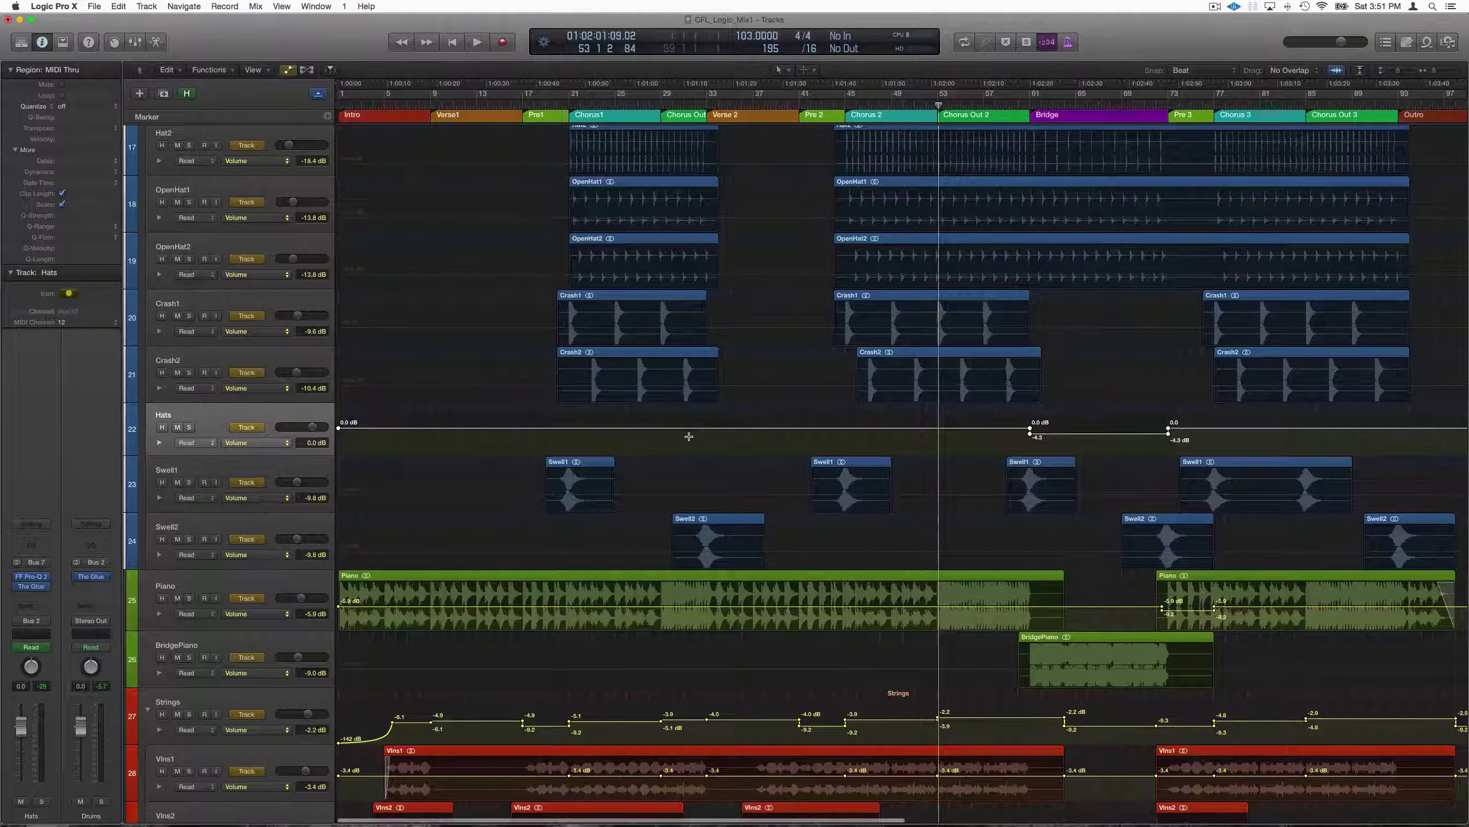
drag(689, 436, 734, 569)
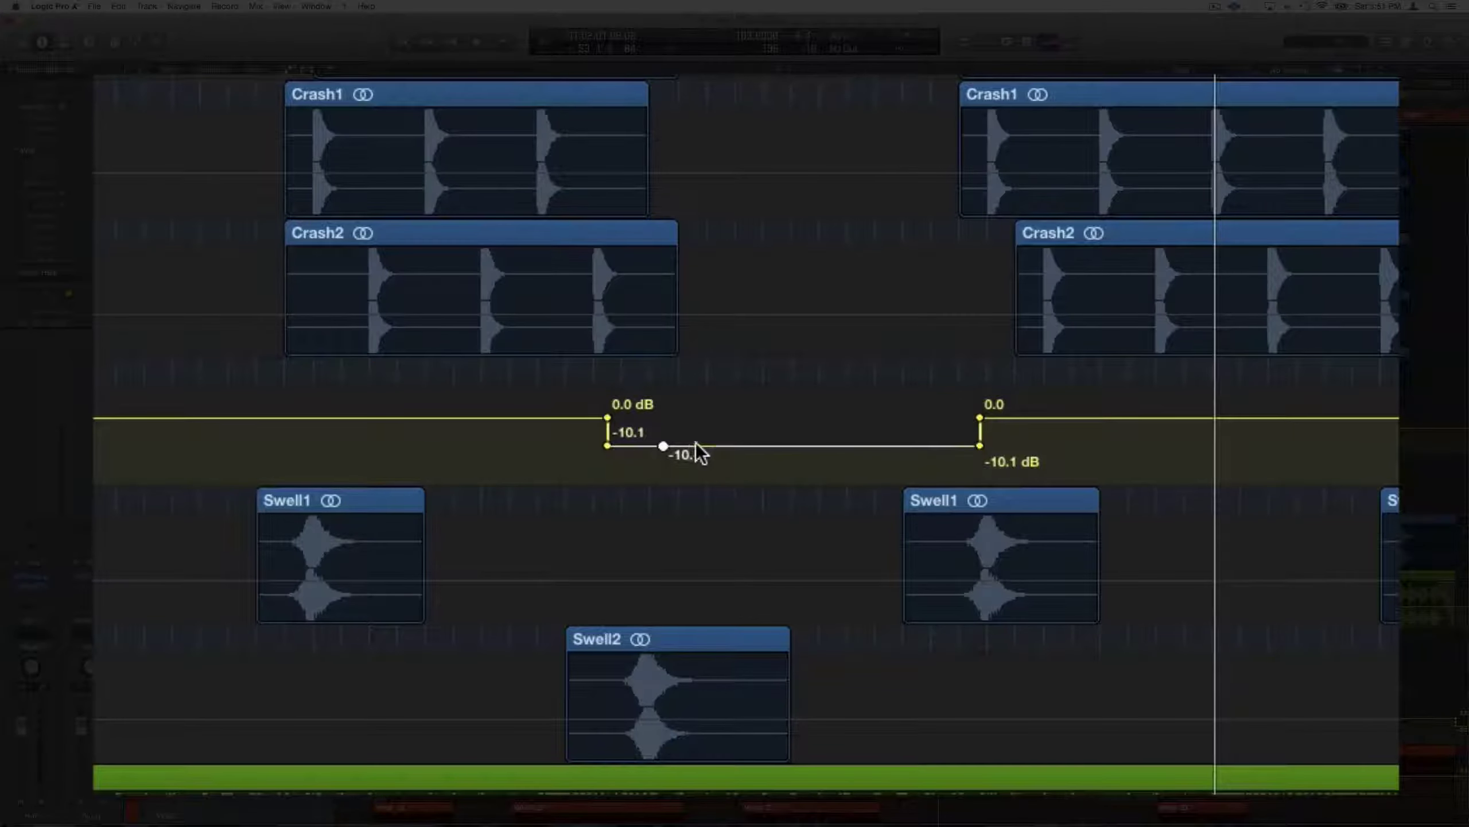
click(766, 446)
drag(714, 446, 840, 445)
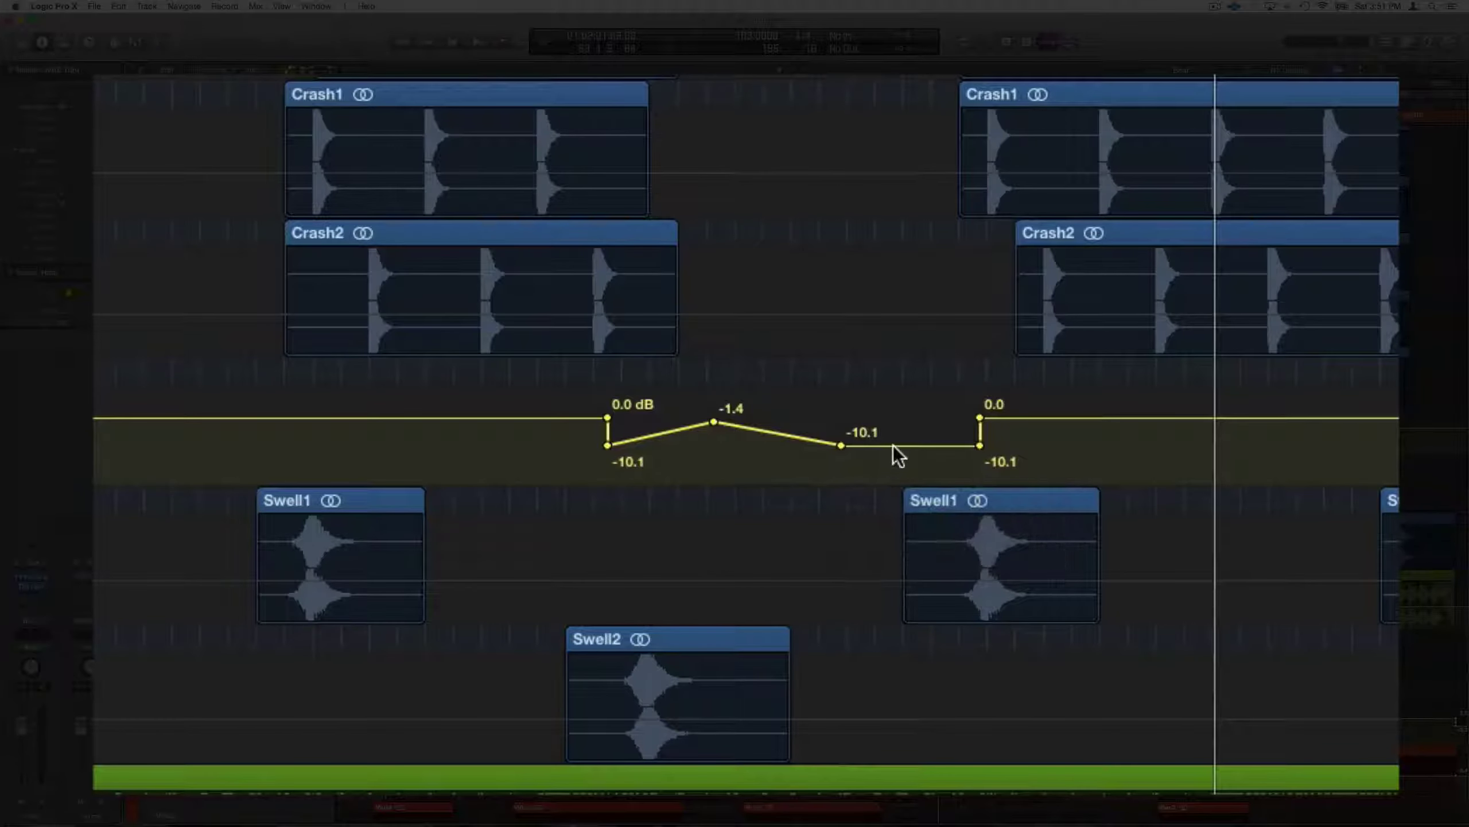
Step: Marquee-select the Hats volume automation from about bar 15 to bar 25, try lowering that section and undo the attempt
click(174, 422)
drag(174, 422, 446, 472)
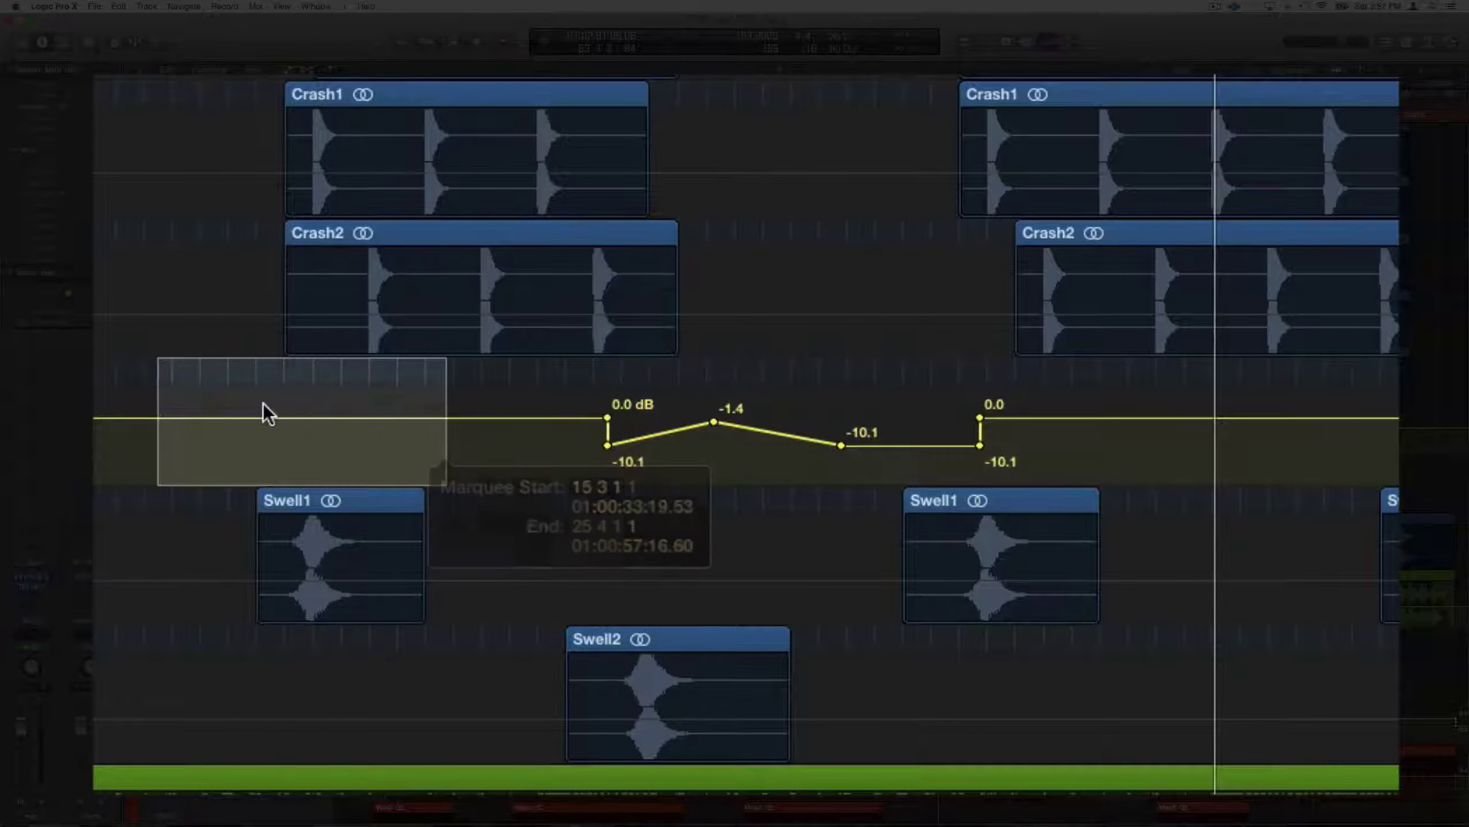
drag(263, 413, 198, 481)
key(super+z)
key(super+z)
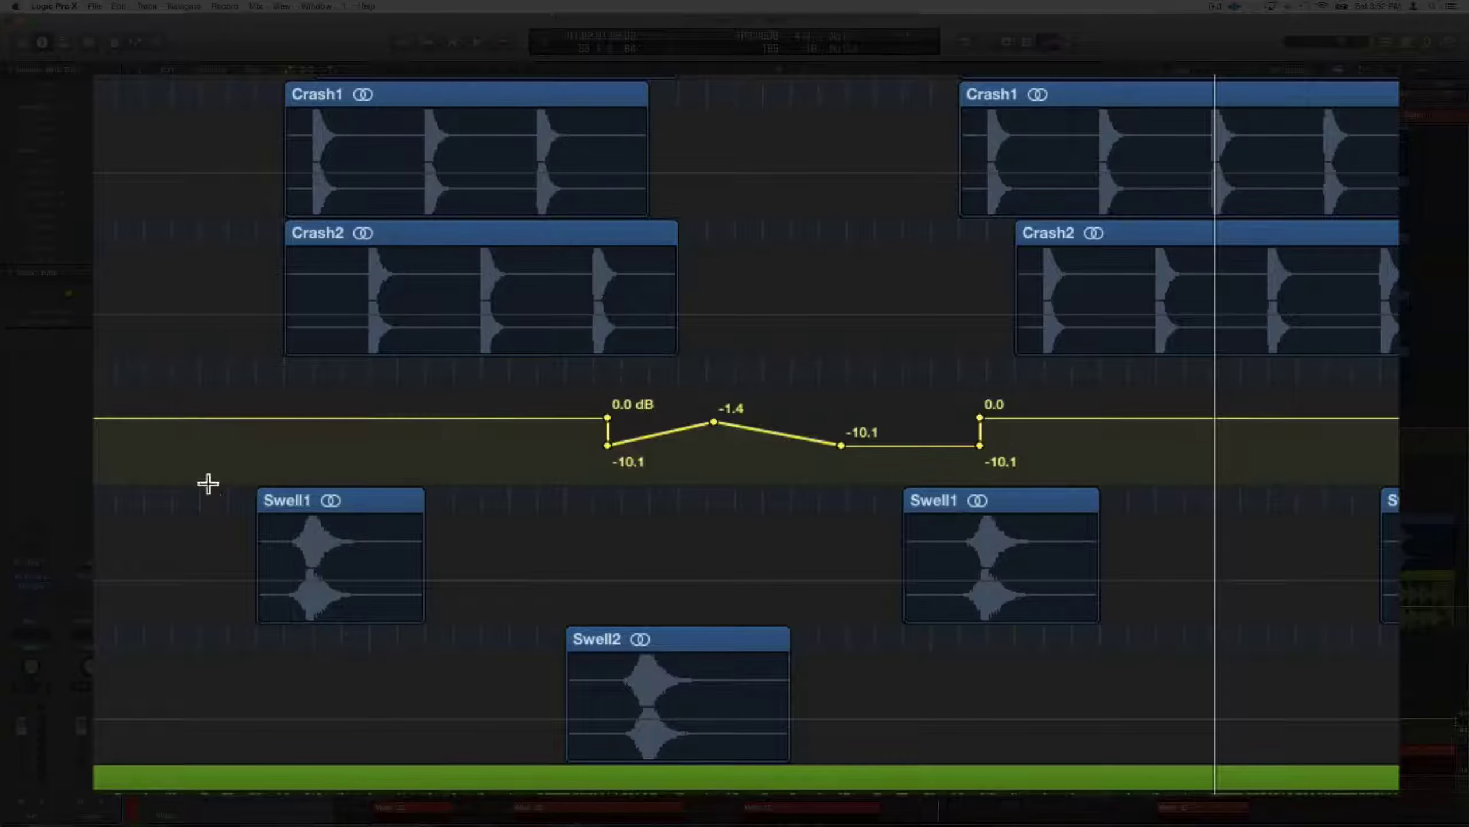
Step: Undo the remaining Hats automation edits, including the added peak and the section lowered to -10.1 dB
key(super+z)
key(super+z)
key(super+z)
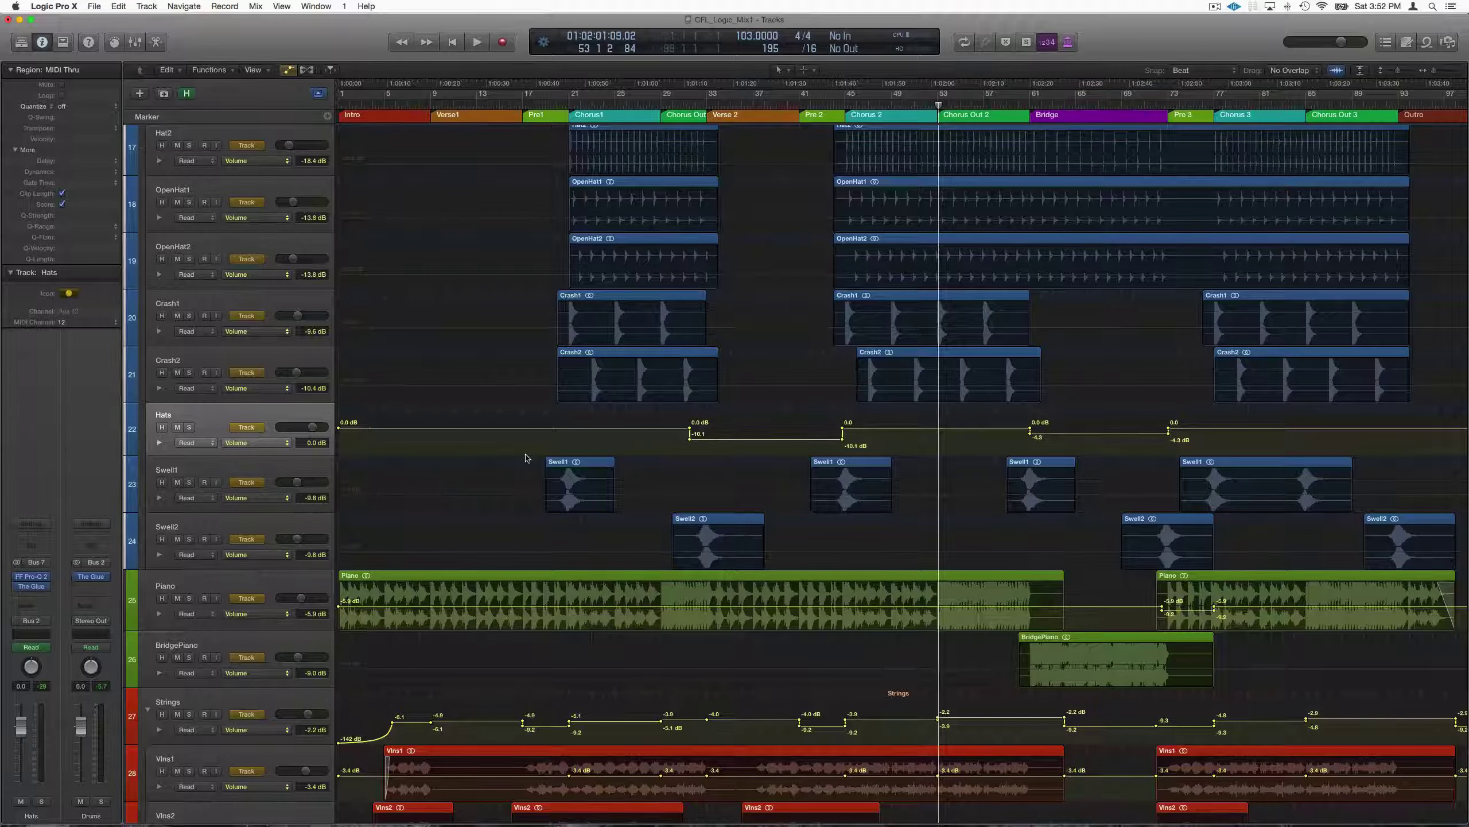
key(super+z)
key(super+z)
Step: Hide track automation and shrink the tracks vertically until nearly the whole arrangement fits on screen
key(a)
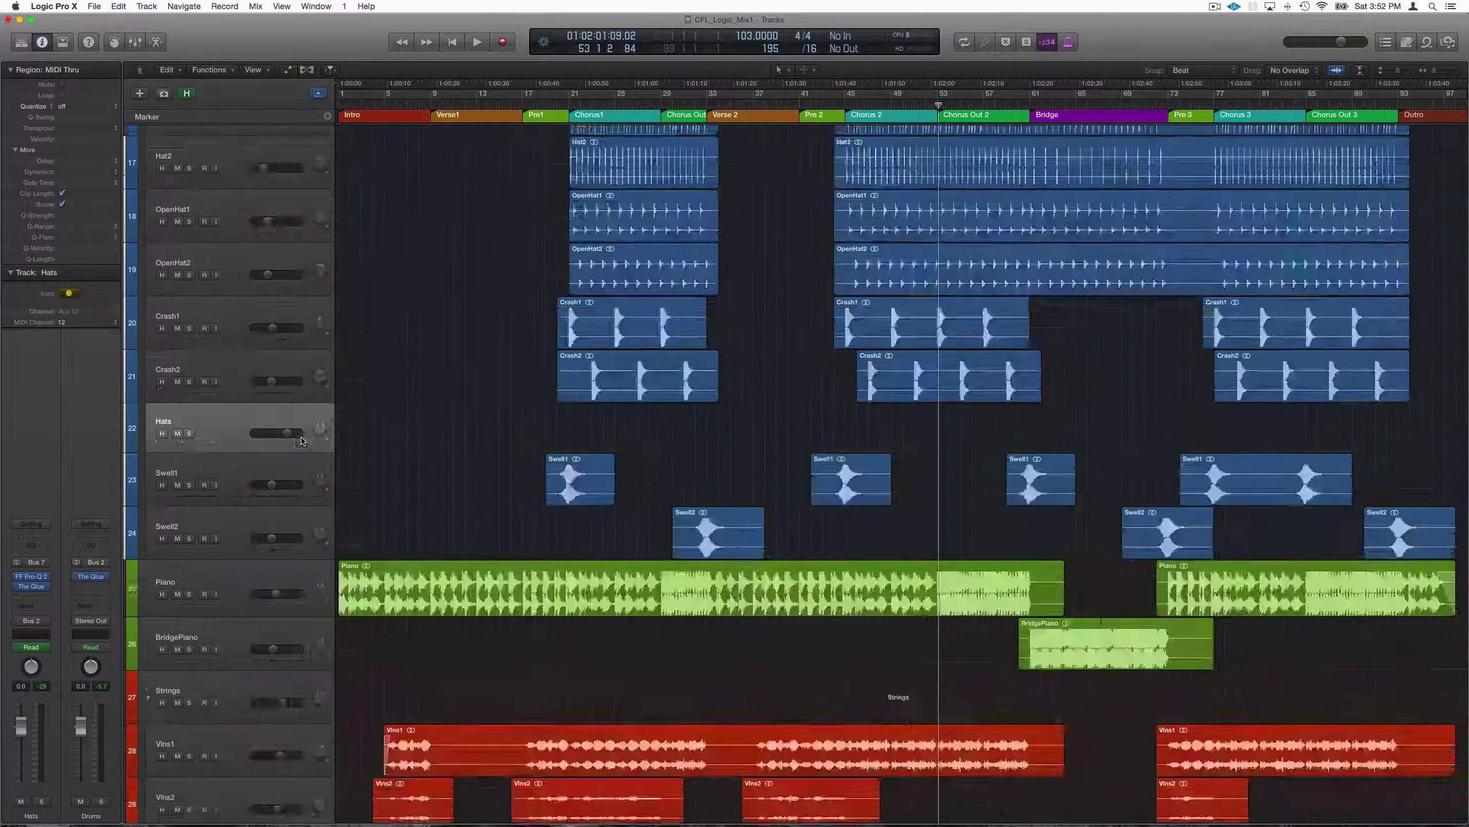
key(super+Up)
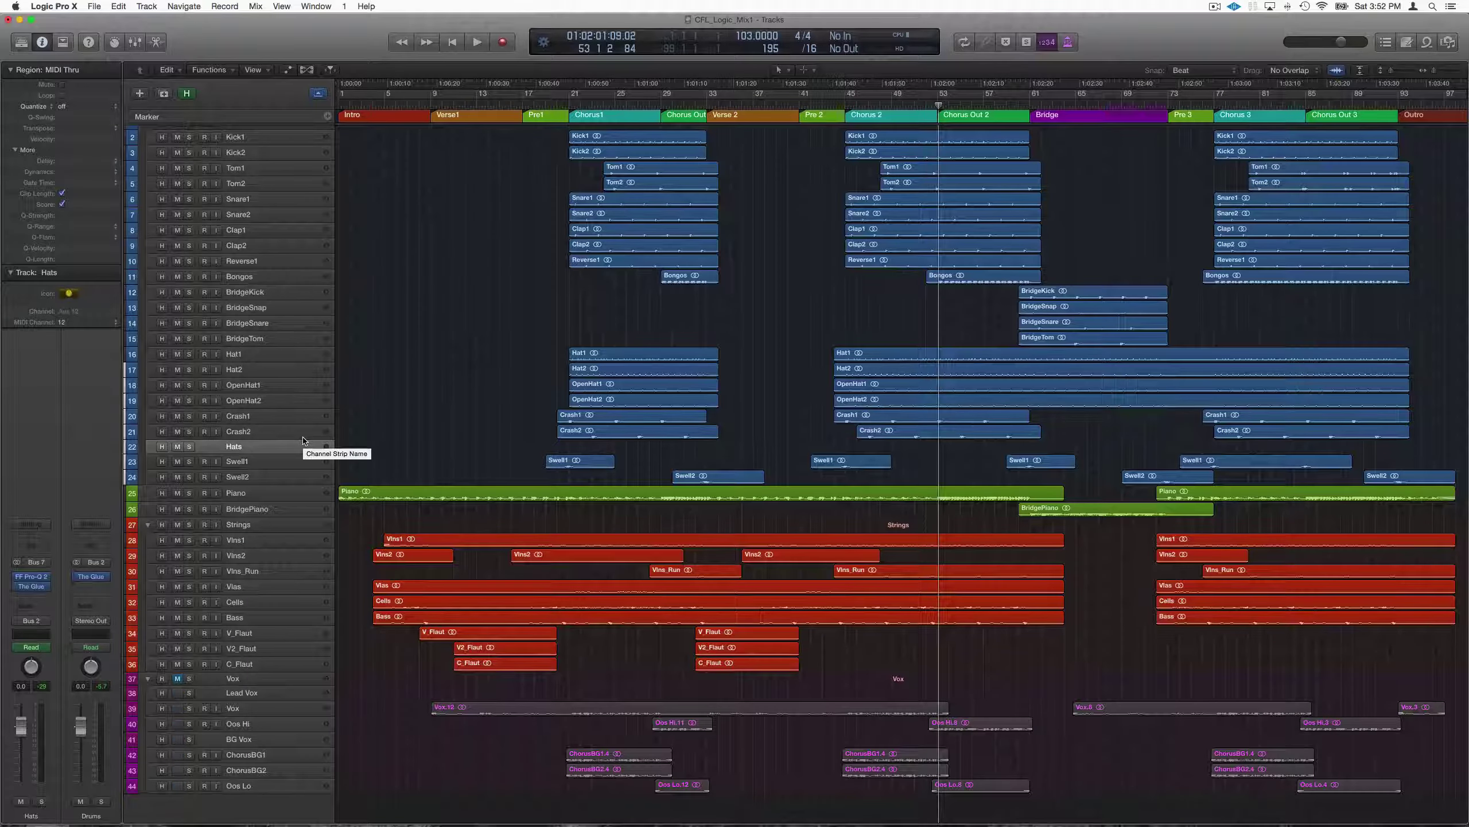
Step: Show the Mixer and review its channel strips from Drums through the Strings and Vox stacks, selecting the Strings strip along the way
key(x)
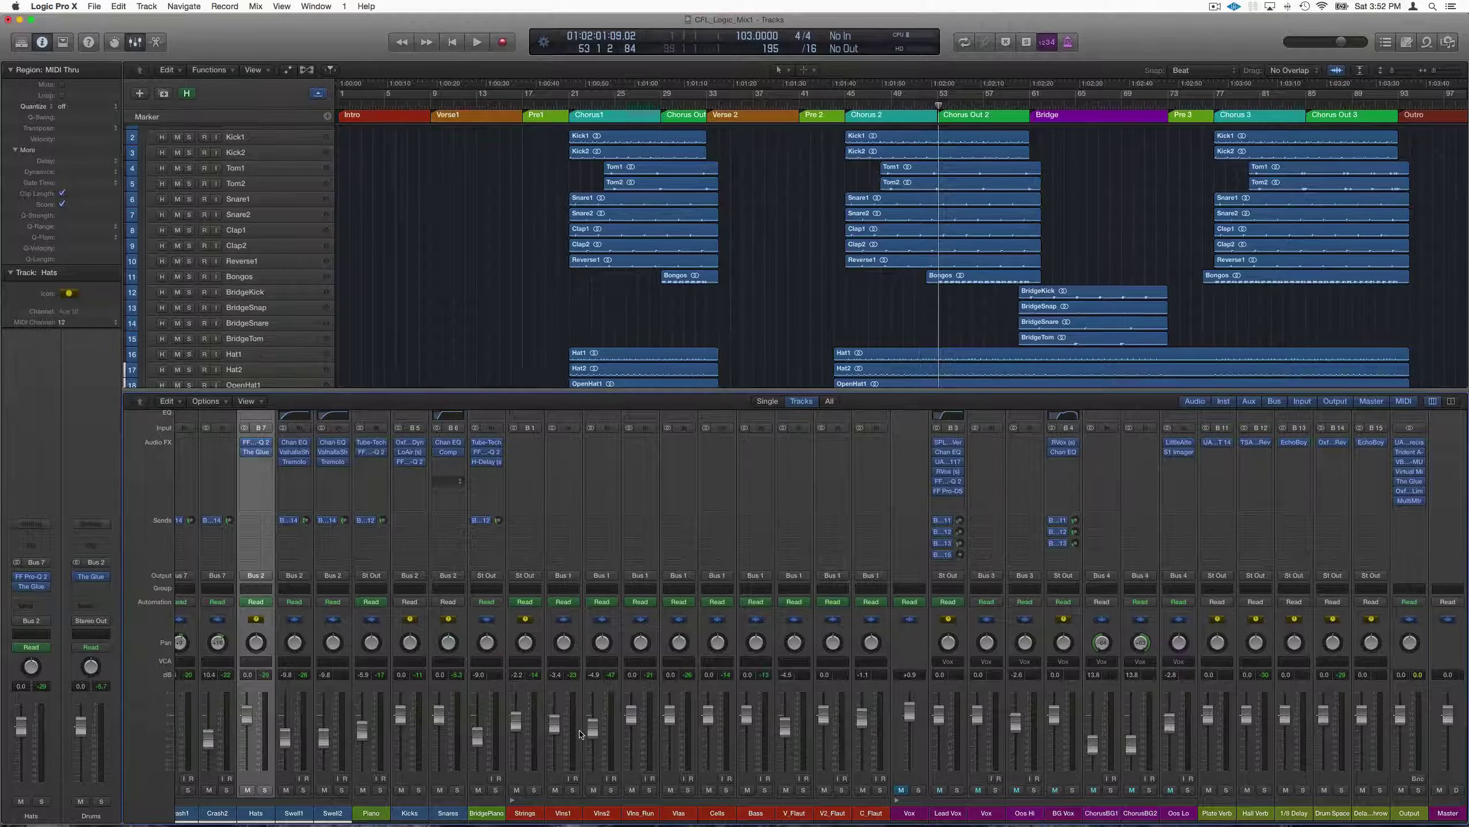
scroll(586, 730, left, 10)
scroll(590, 727, left, 2)
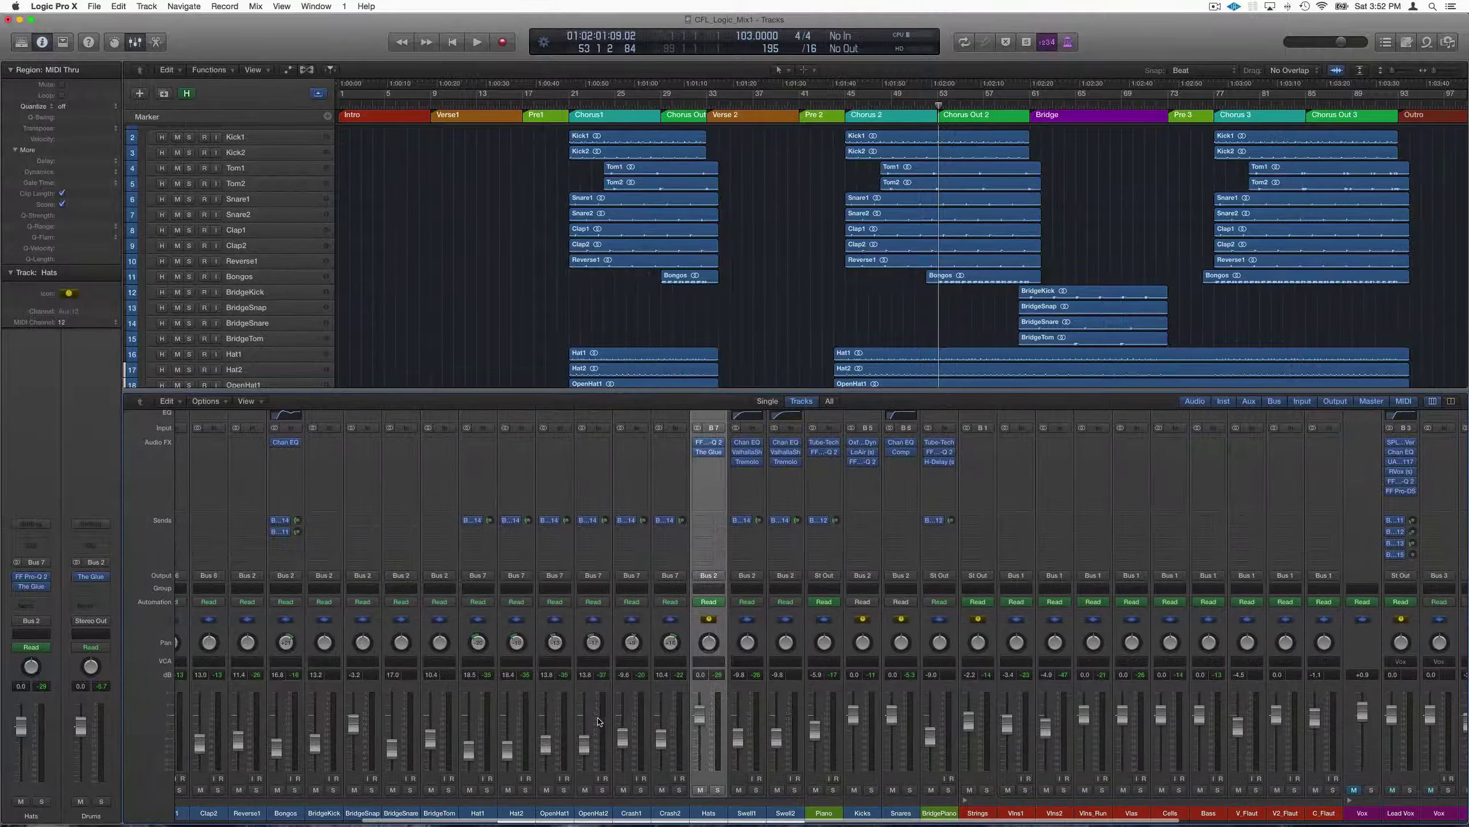
scroll(596, 721, left, 7)
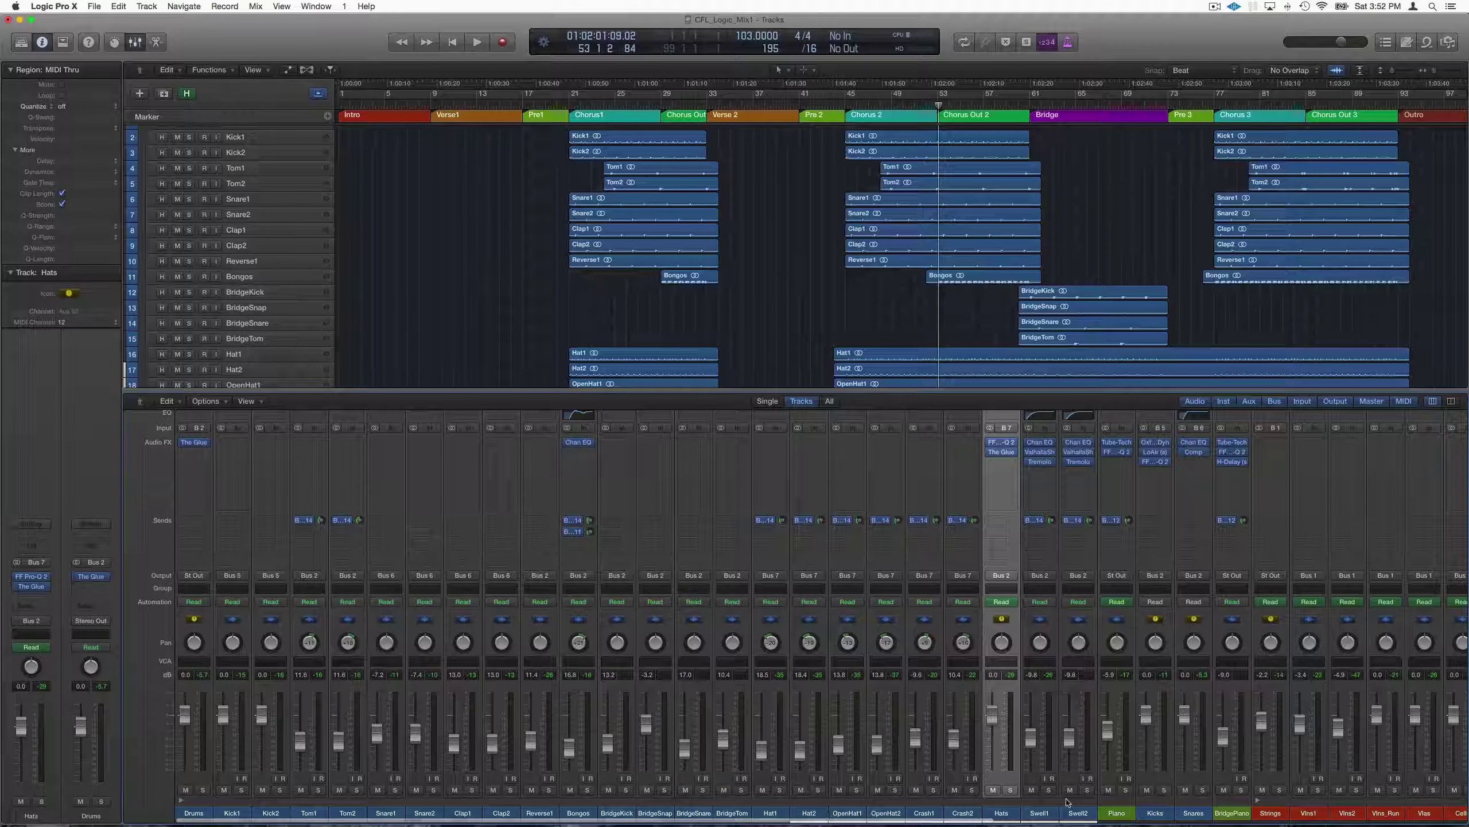
scroll(1067, 803, right, 3)
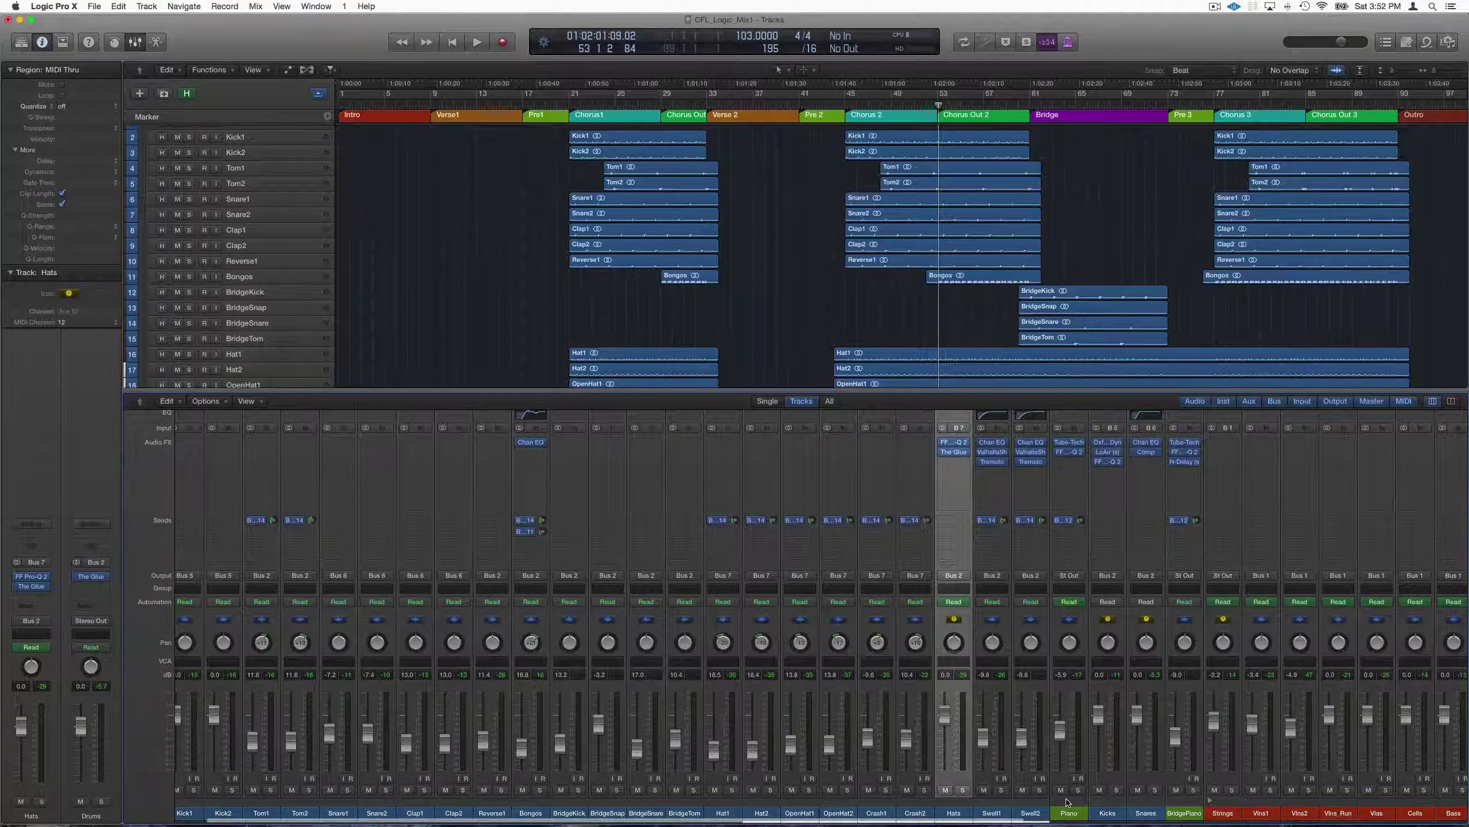
scroll(1068, 802, right, 10)
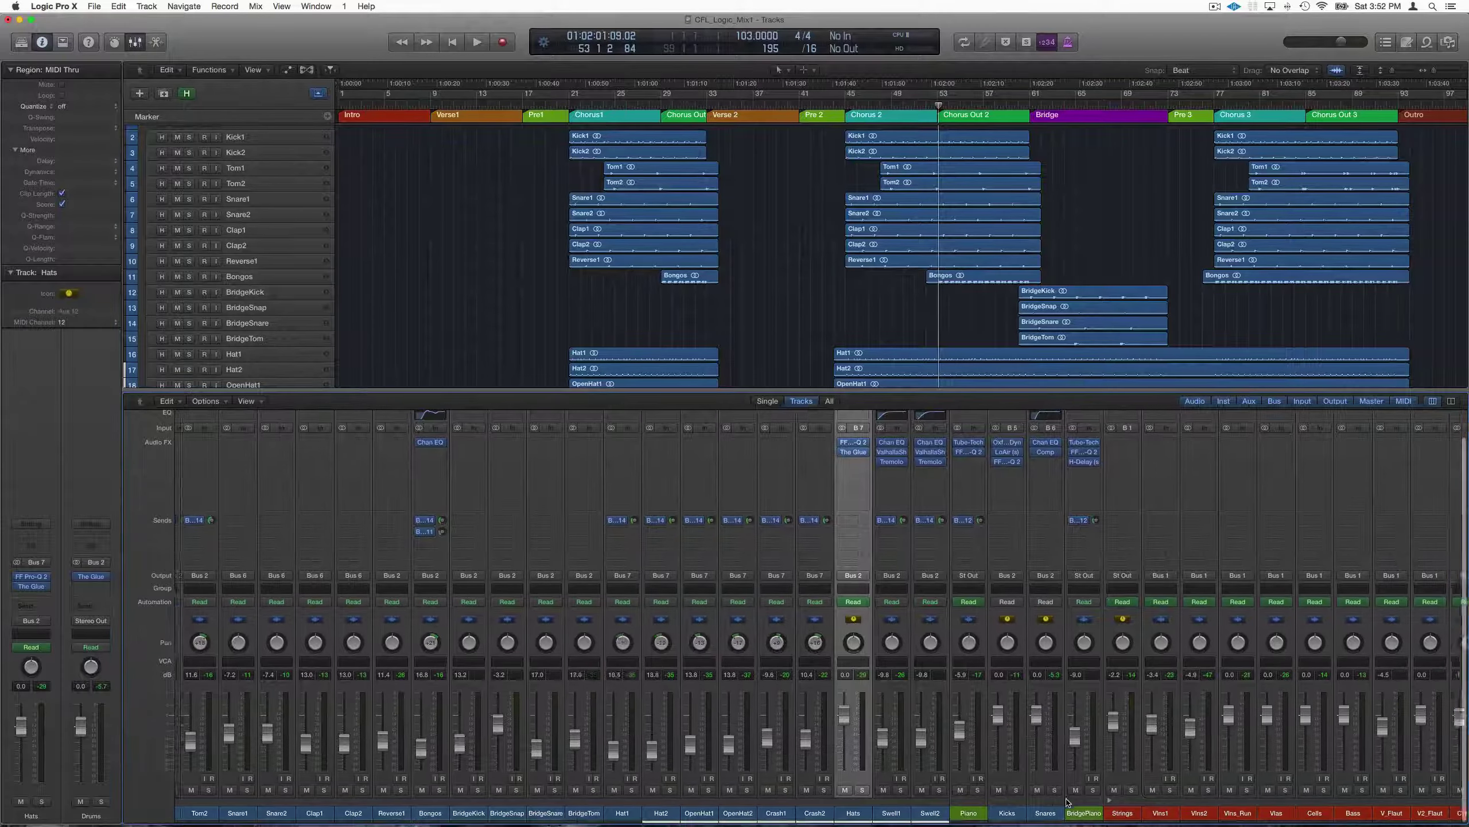
scroll(1068, 803, right, 6)
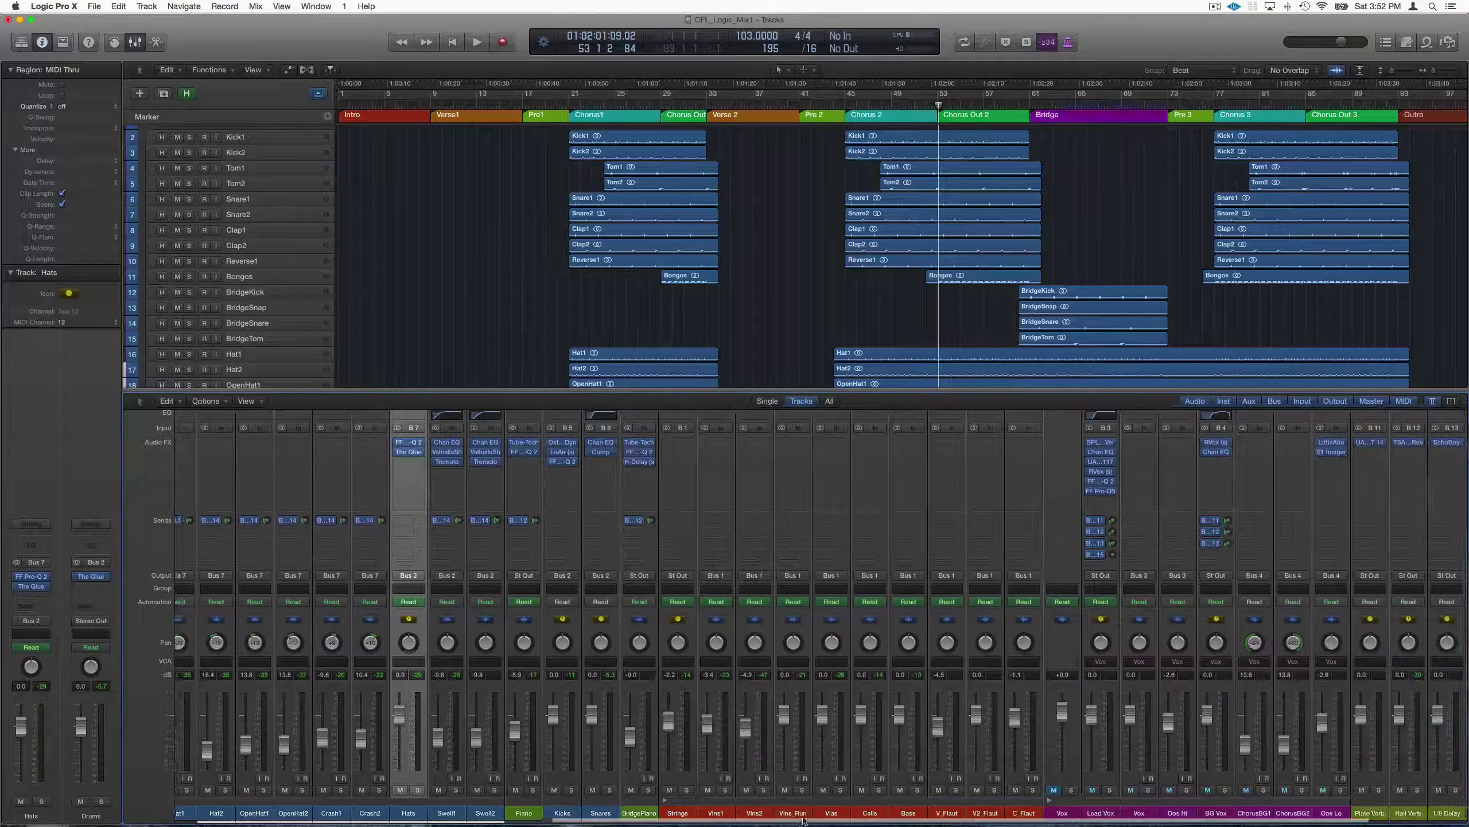
click(670, 814)
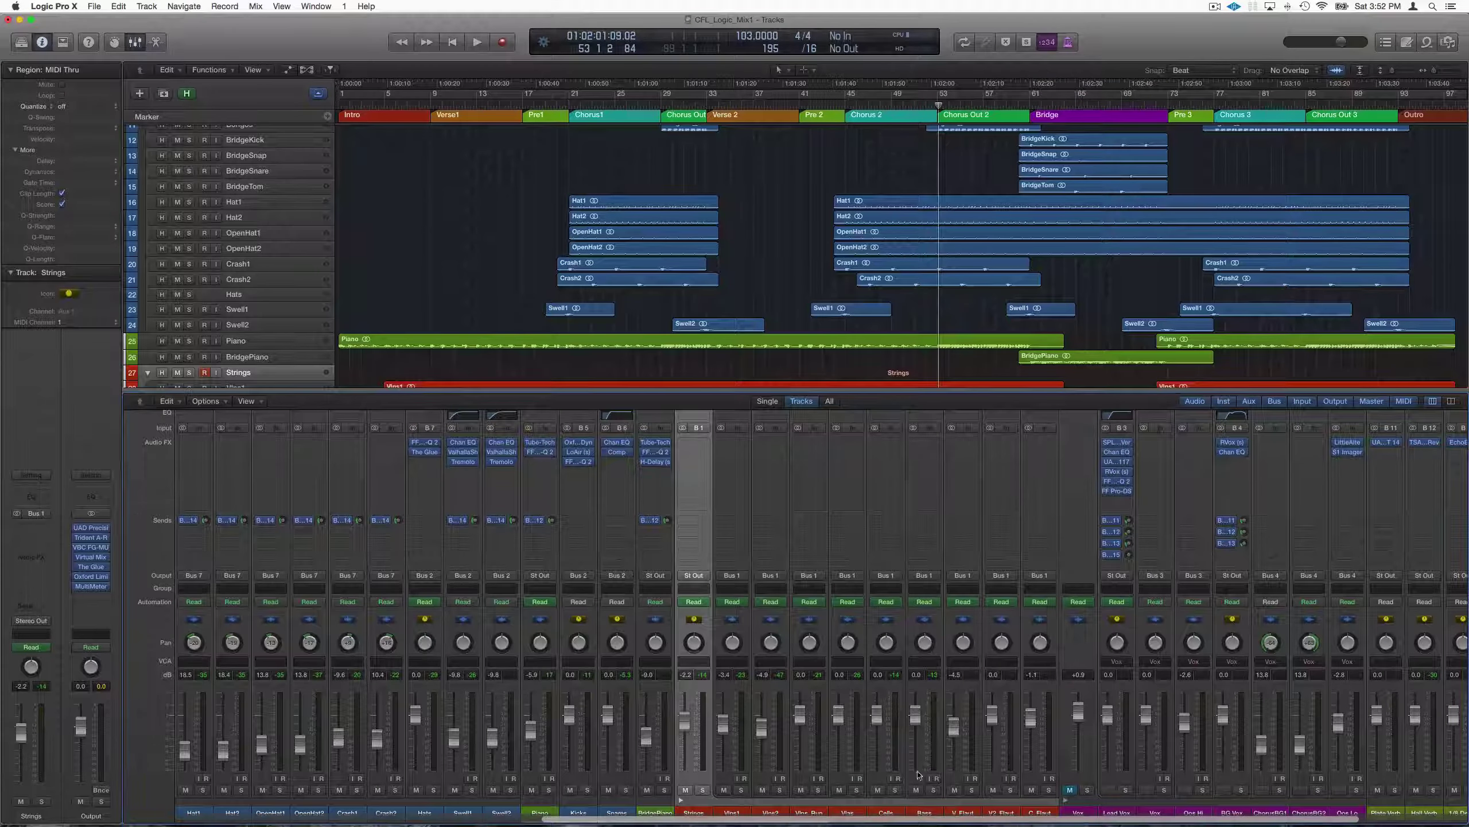
scroll(914, 724, right, 5)
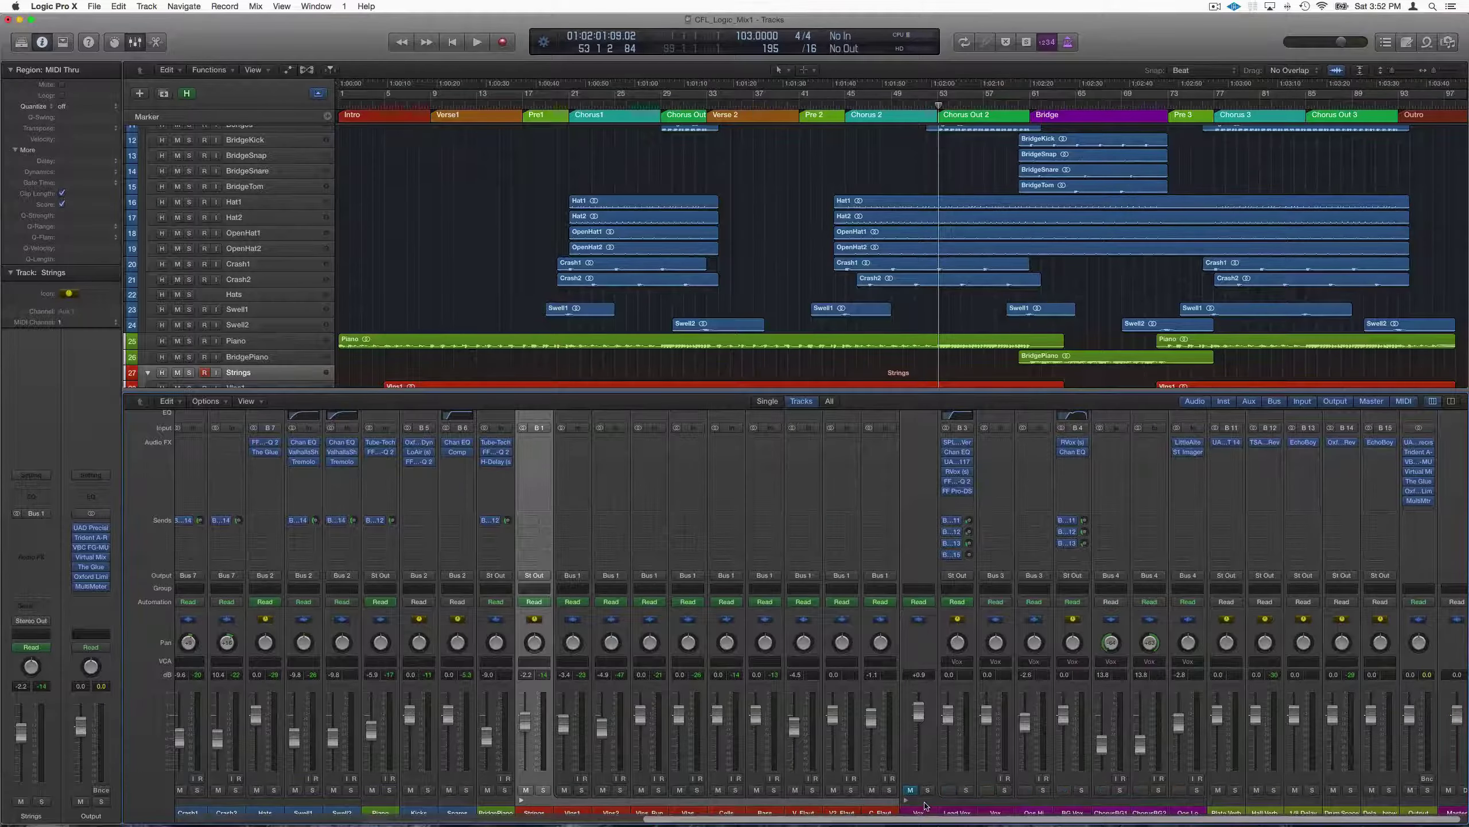
scroll(911, 789, left, 15)
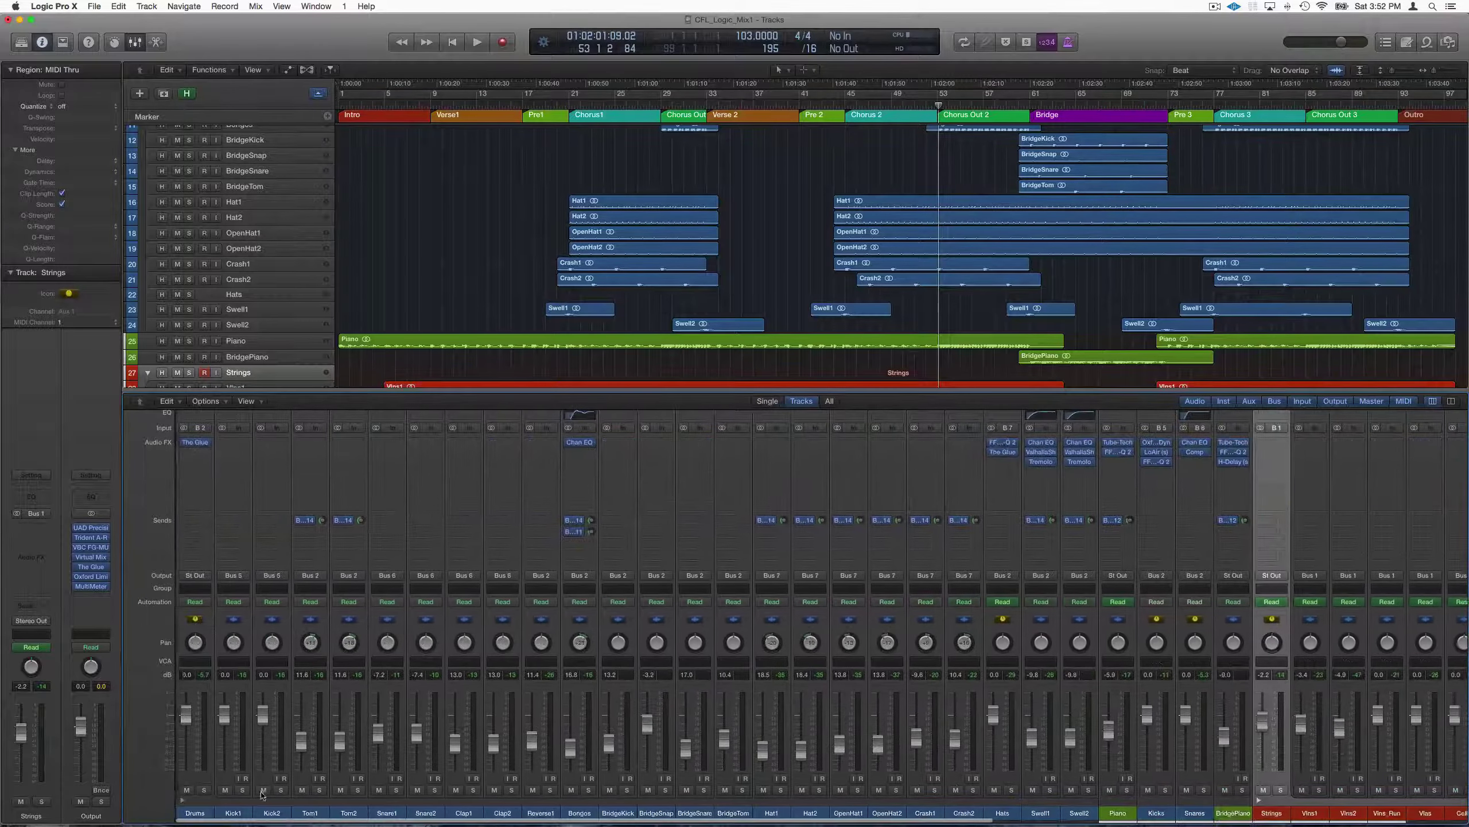
Step: Collapse the Drums and Strings stacks in the Mixer and expand both again, leaving the Drums channel strip selected
click(182, 801)
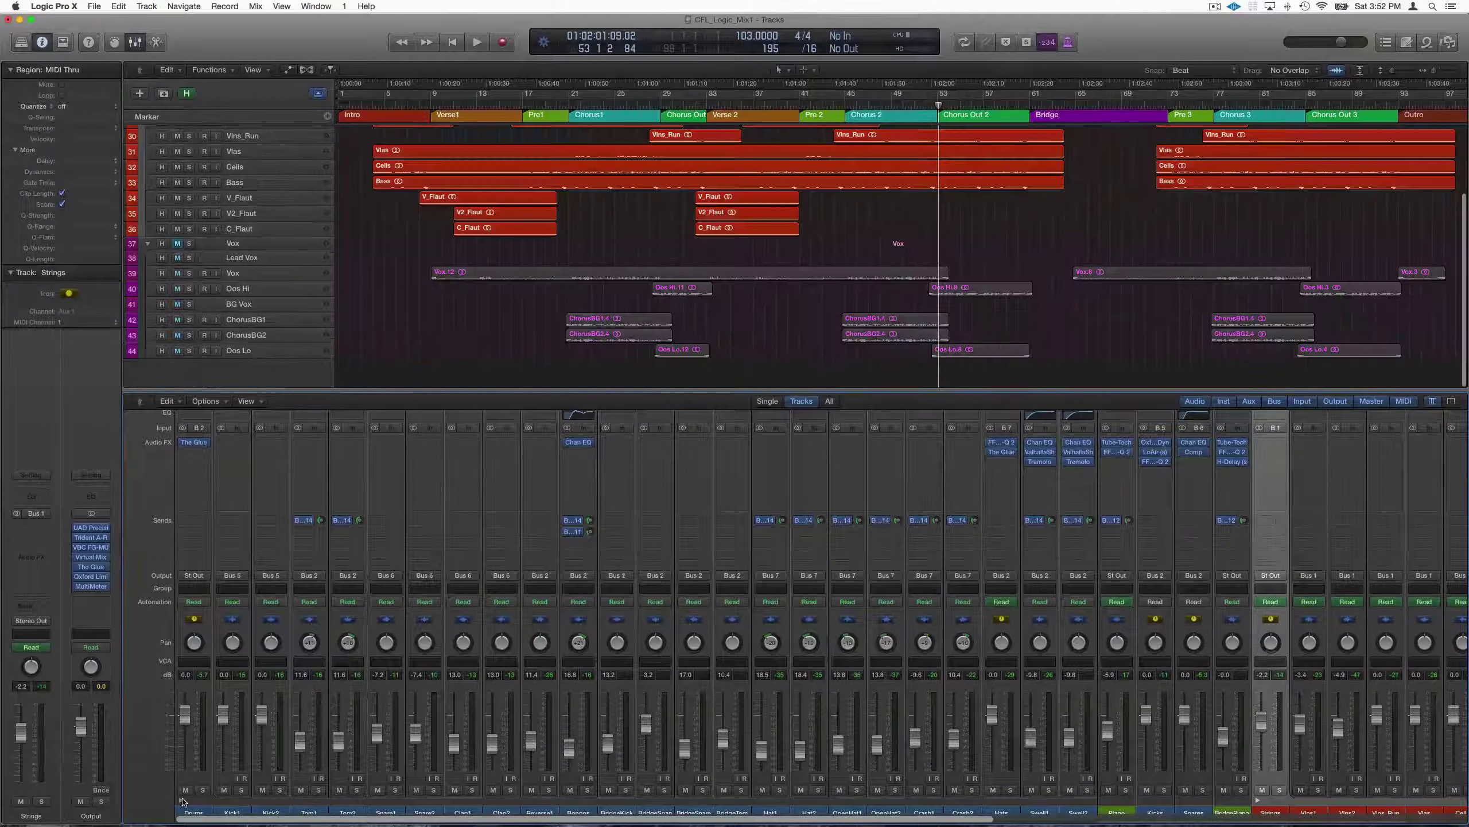
click(297, 801)
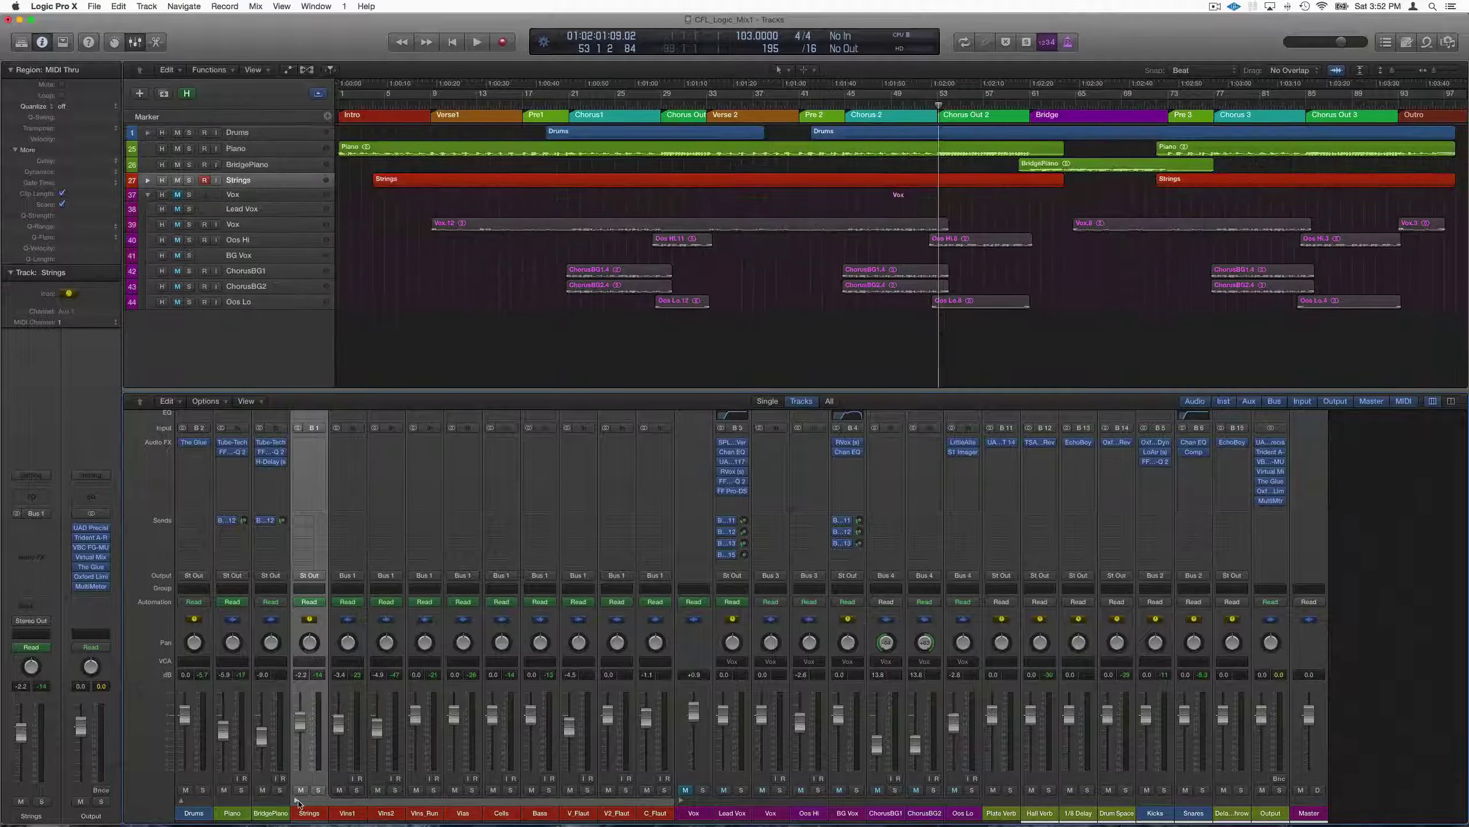
click(298, 801)
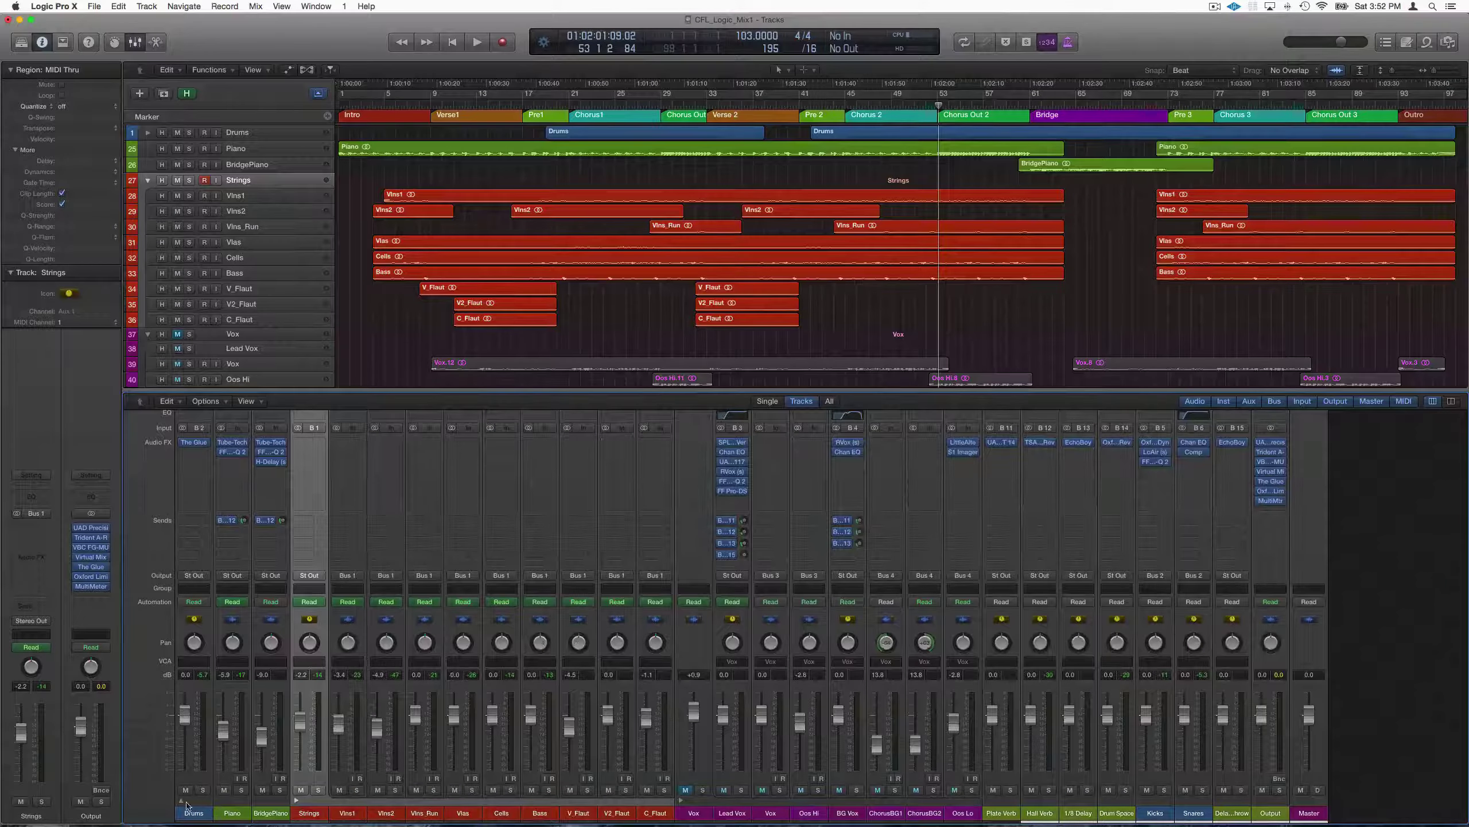
click(186, 806)
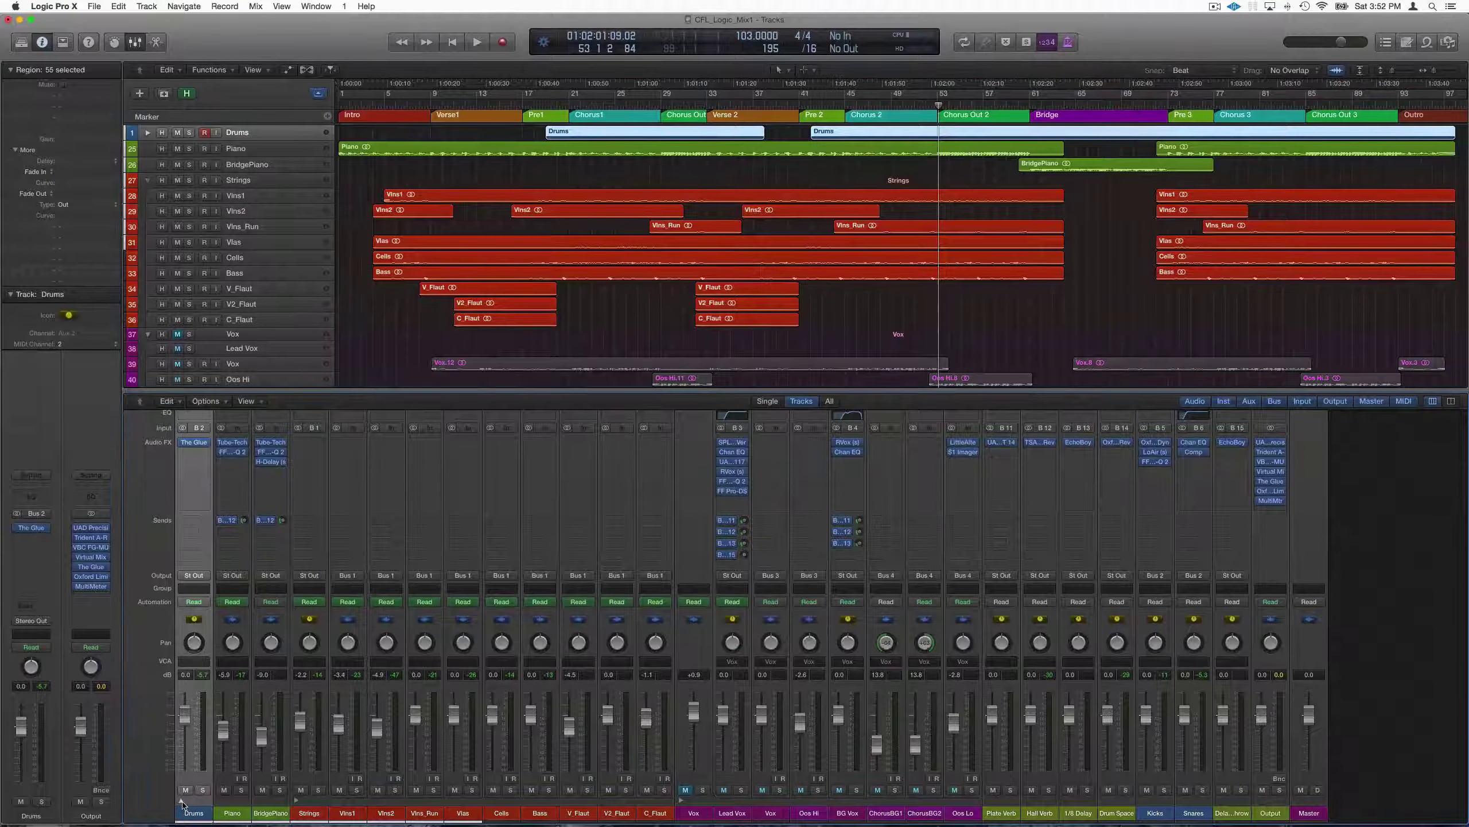
click(182, 802)
click(180, 802)
click(180, 802)
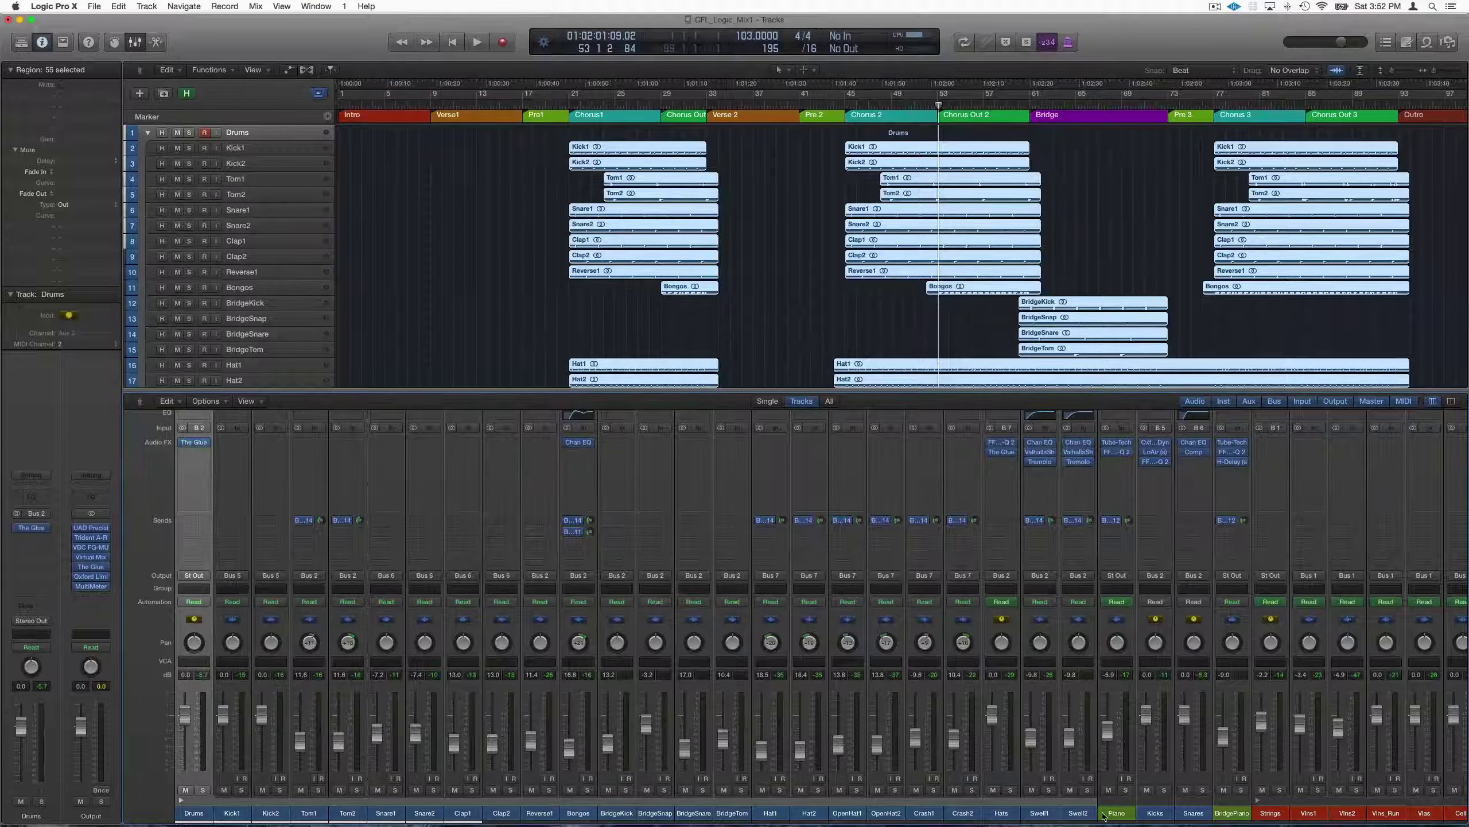
Step: Create a new VCA for all channel strips from Drums through Swell2
shift+click(1076, 814)
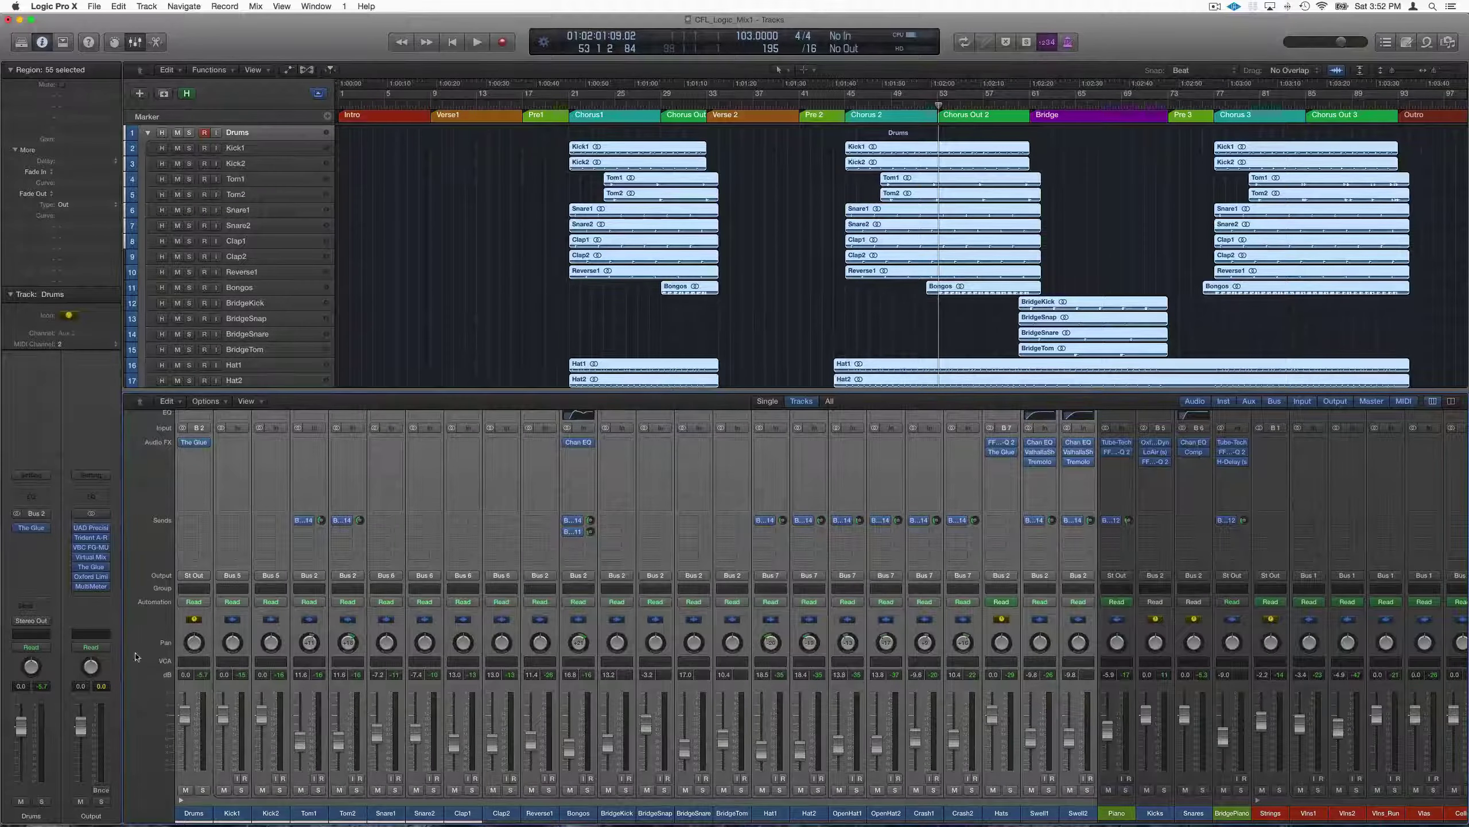
click(187, 664)
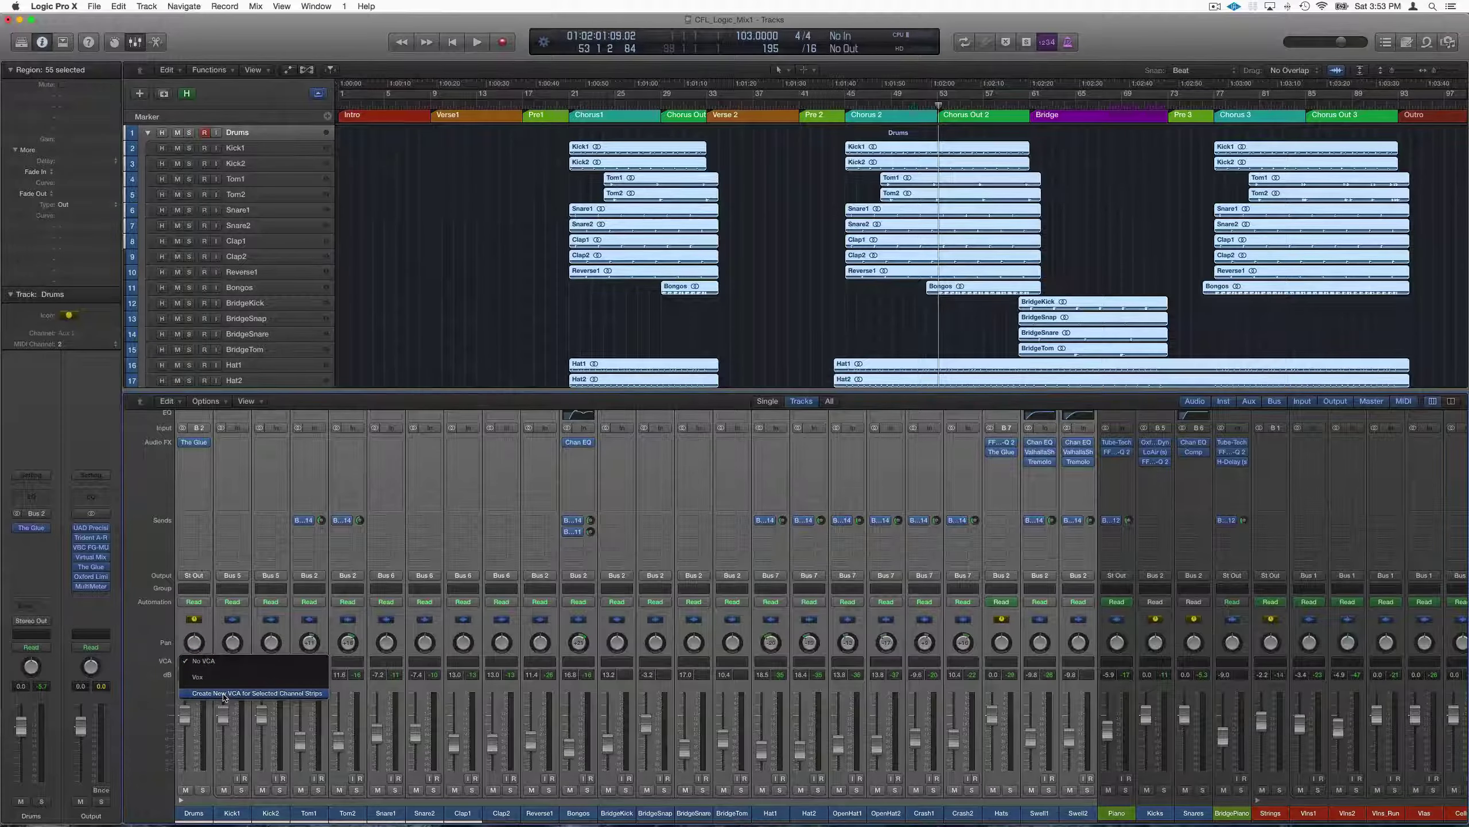
click(224, 694)
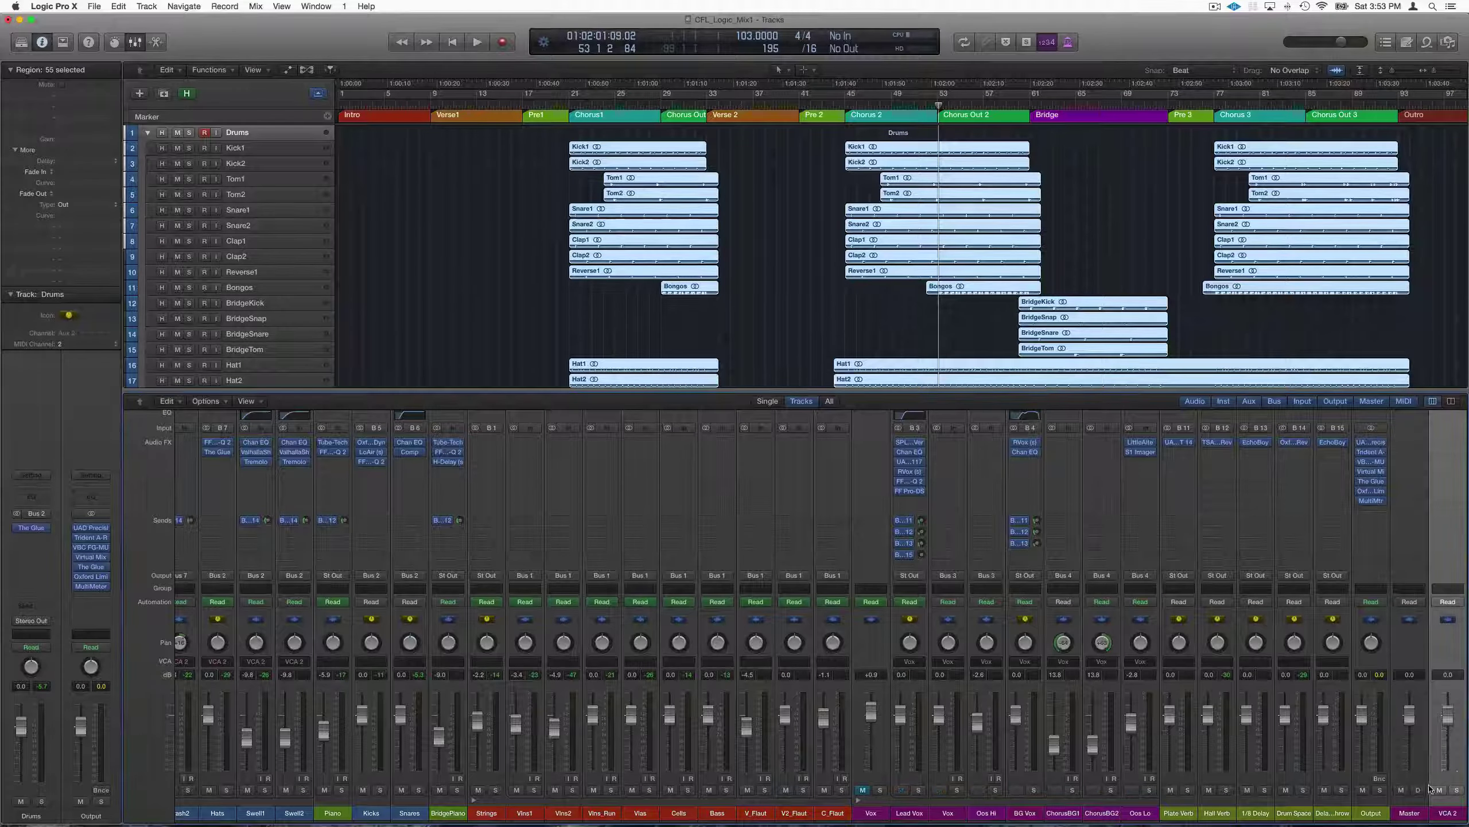
Step: Select the Vox stack's channel strip in the Mixer and examine the volume faders of the vocal strips
click(871, 813)
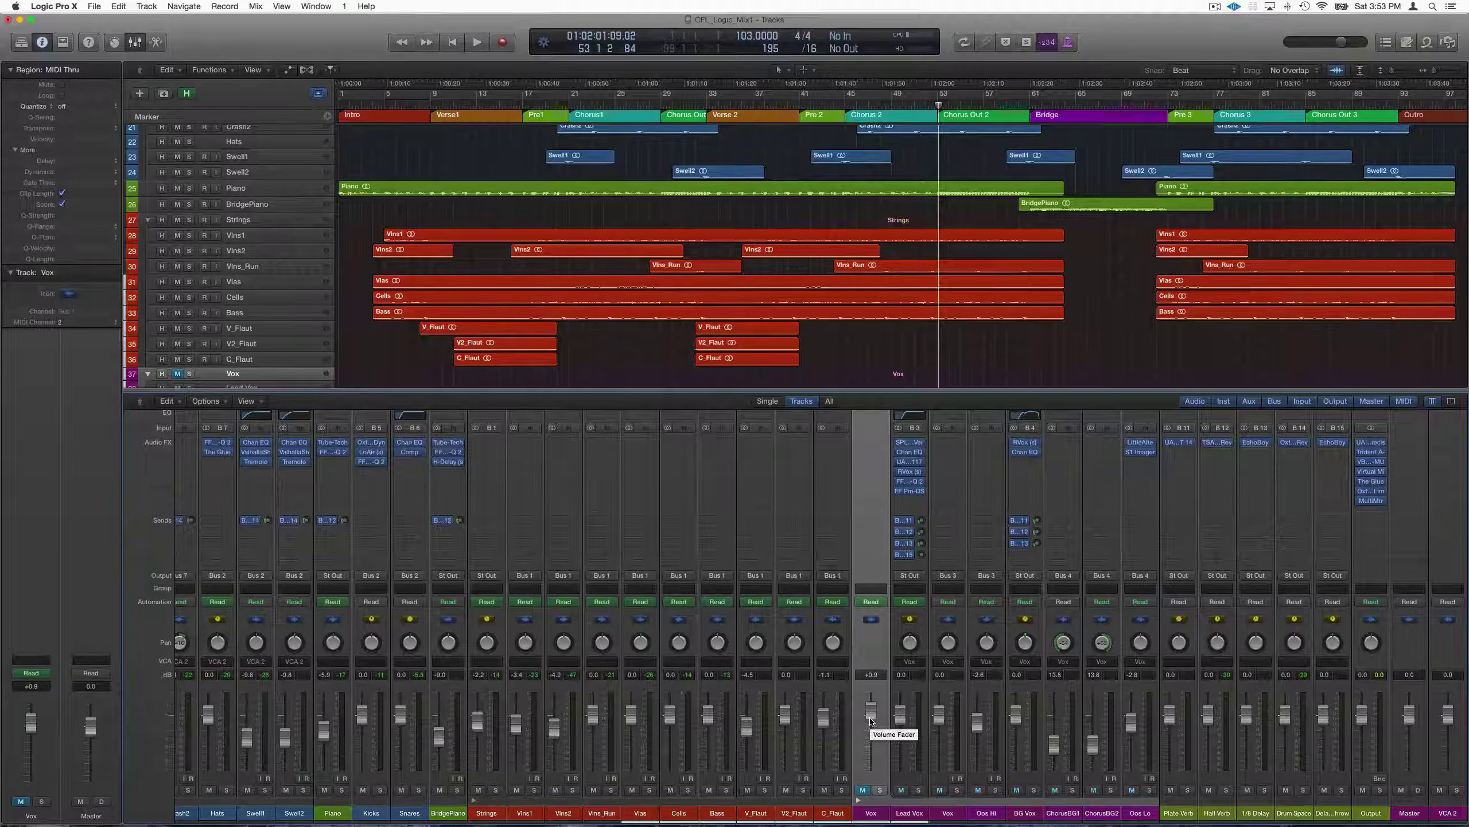
drag(901, 720, 900, 728)
alt+click(898, 730)
scroll(848, 777, left, 15)
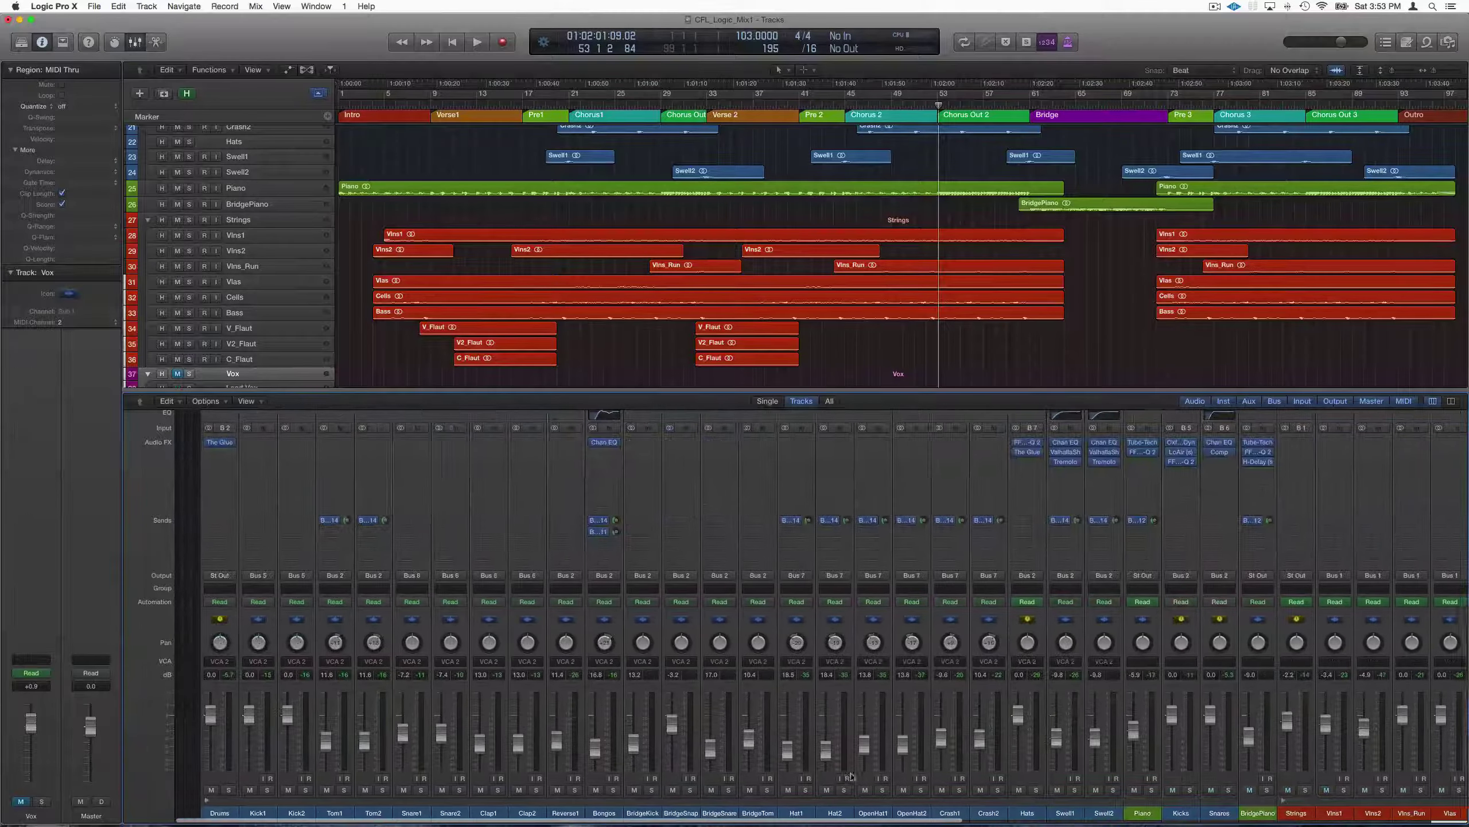
Step: Select the Kick1 and Kick2 channel strips together and lower both volume faders to about -7.6 dB
click(207, 802)
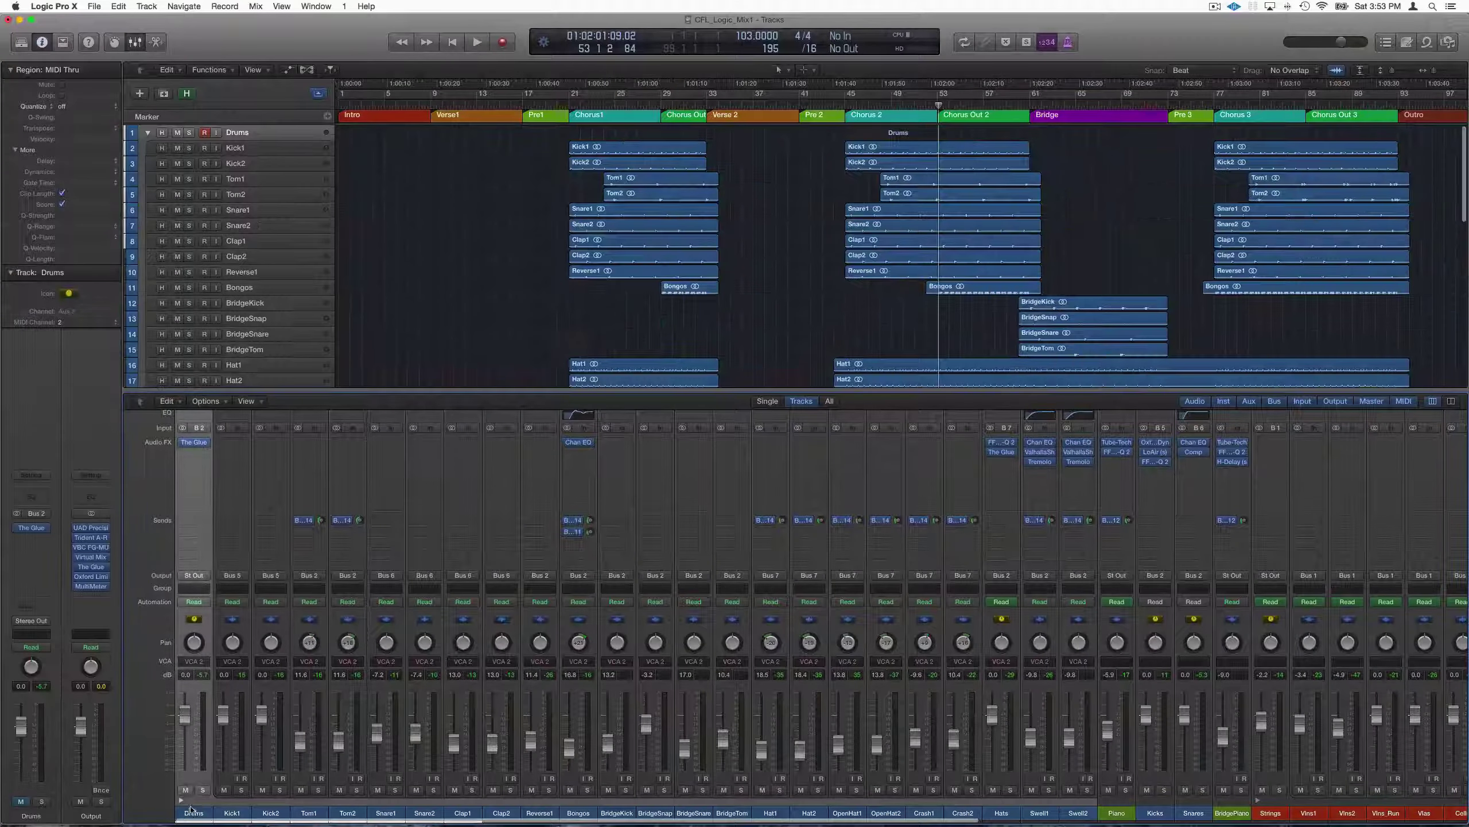
click(235, 764)
shift+click(281, 765)
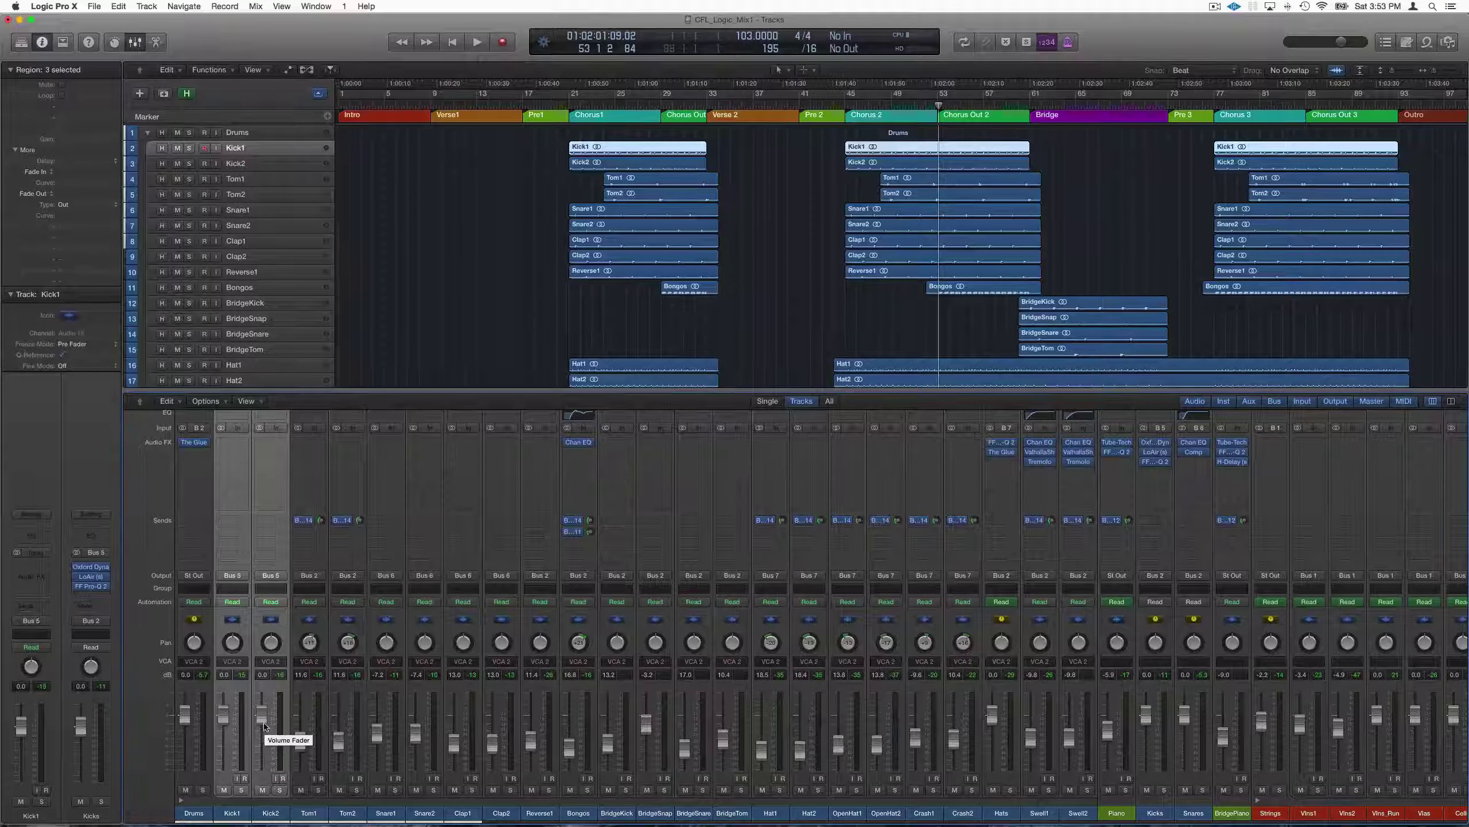
drag(263, 727, 258, 764)
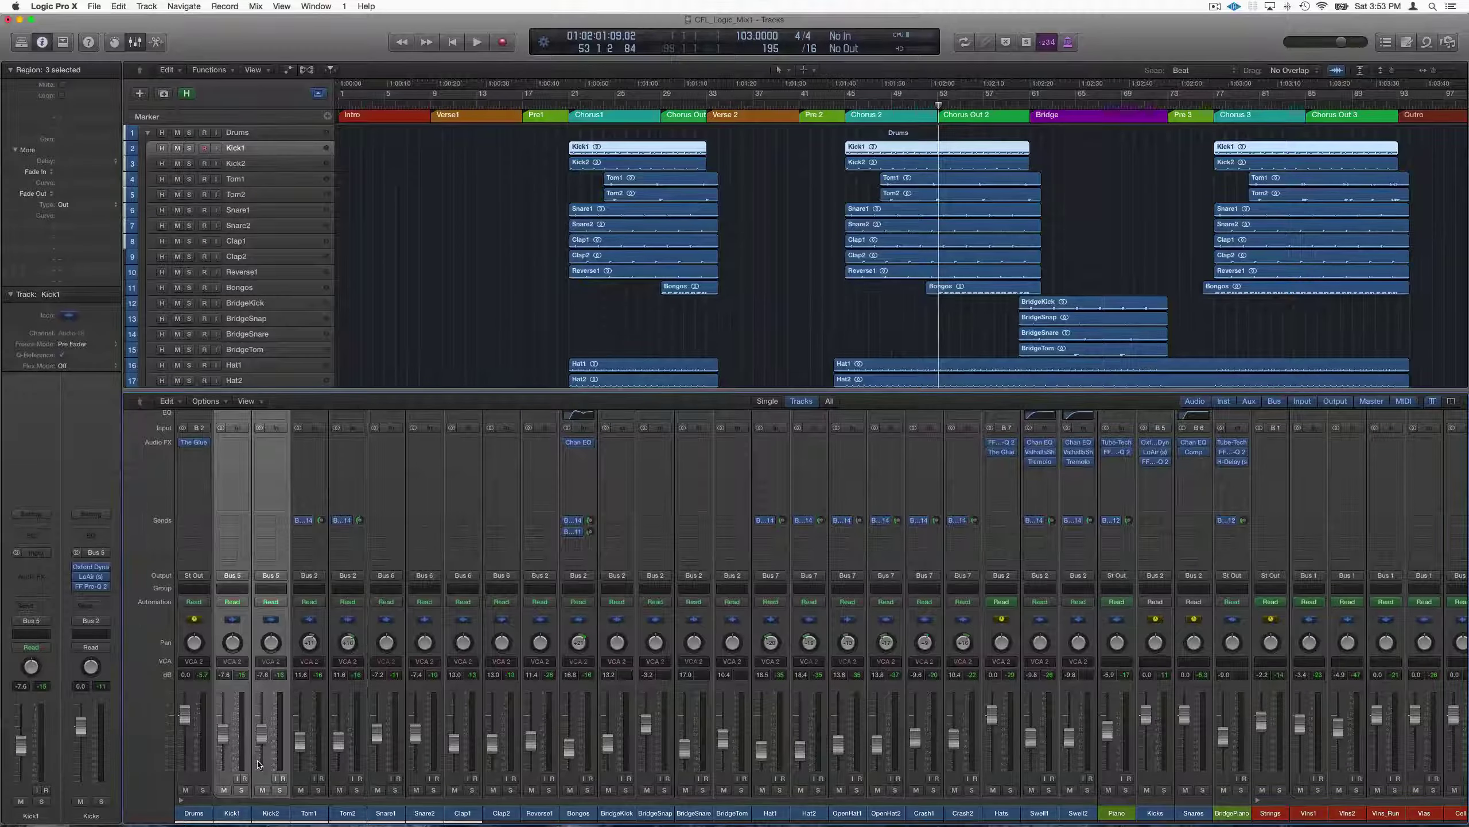
Step: Undo the kick fader change and the VCA creation, and hide the Mixer
alt+click(258, 764)
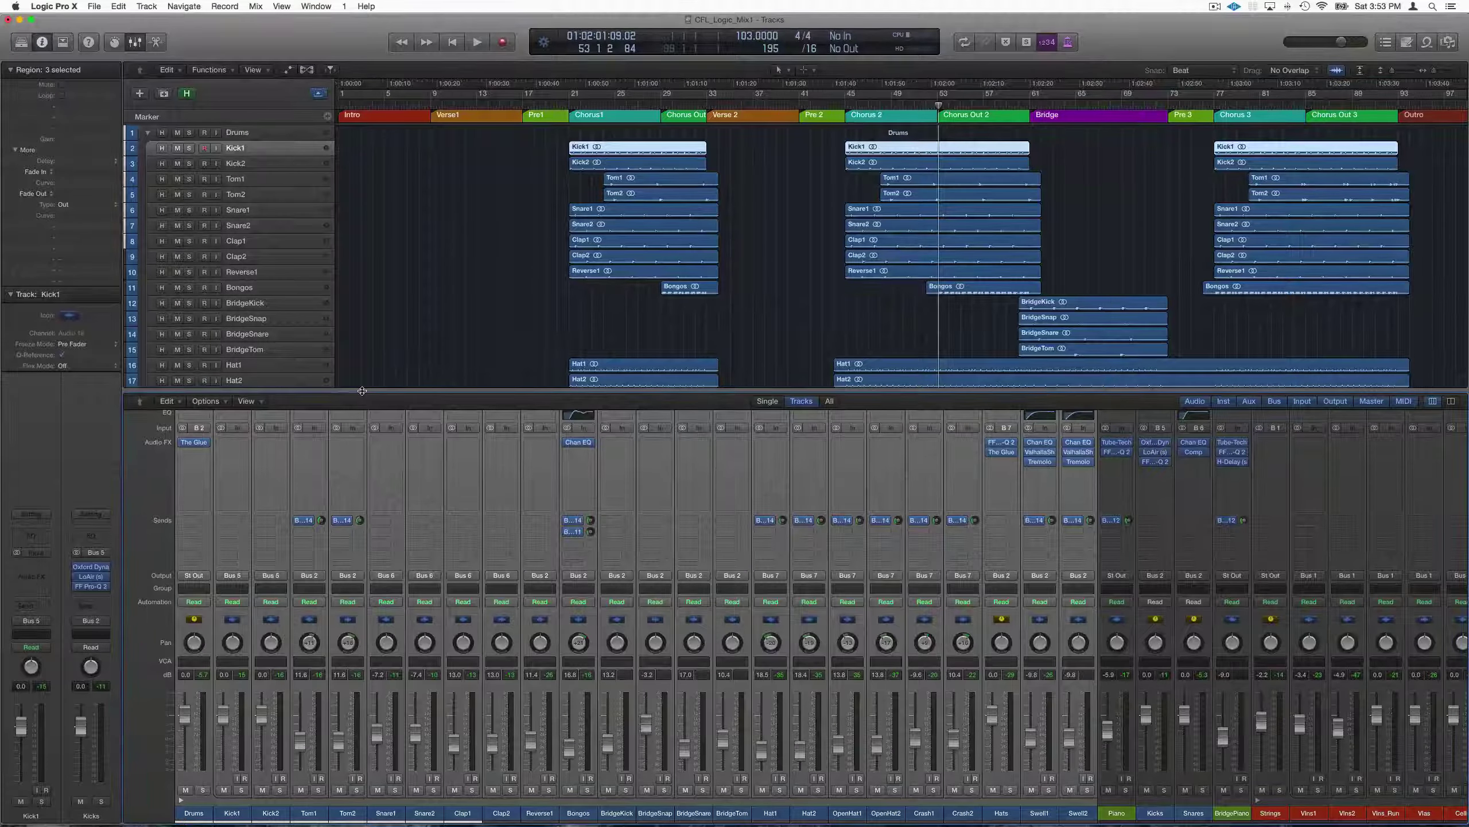
key(x)
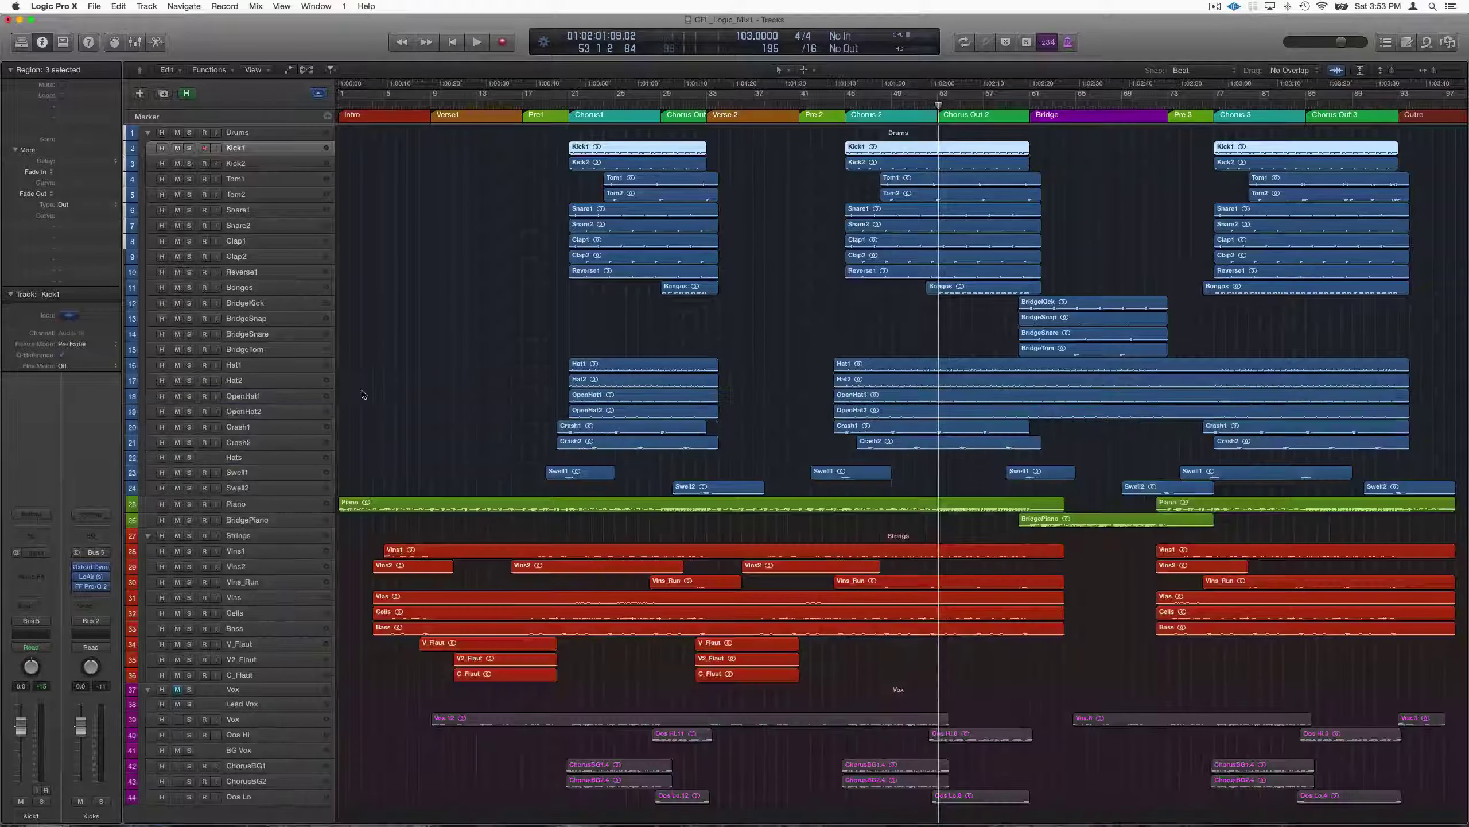